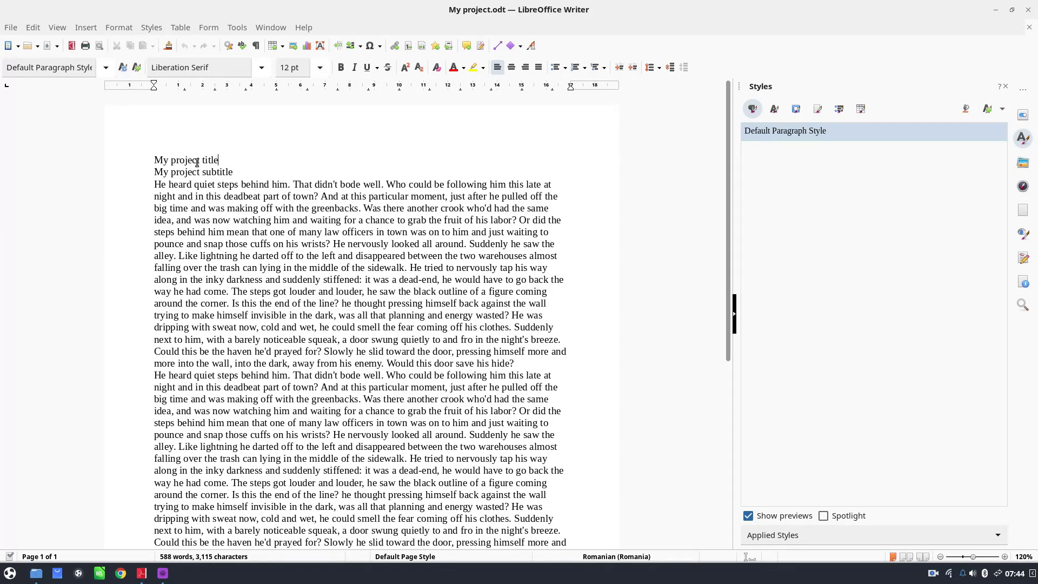
- Make the "My project title" line bold and set its font size to 16 pt
scroll(327, 343, "down", 5)
scroll(308, 346, "up", 5)
left_click_drag(225, 159, 154, 153)
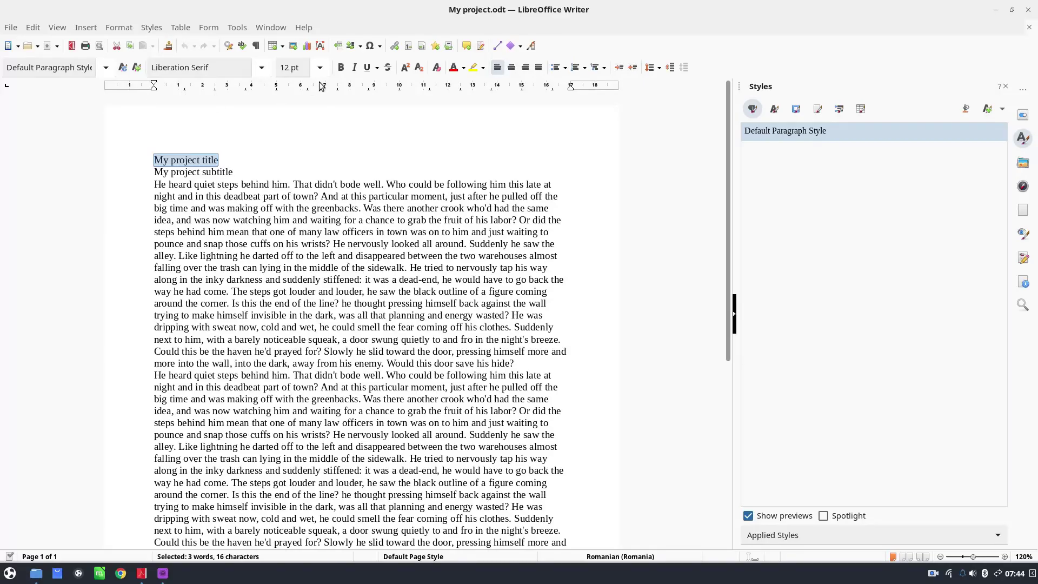
left_click(341, 68)
left_click(320, 67)
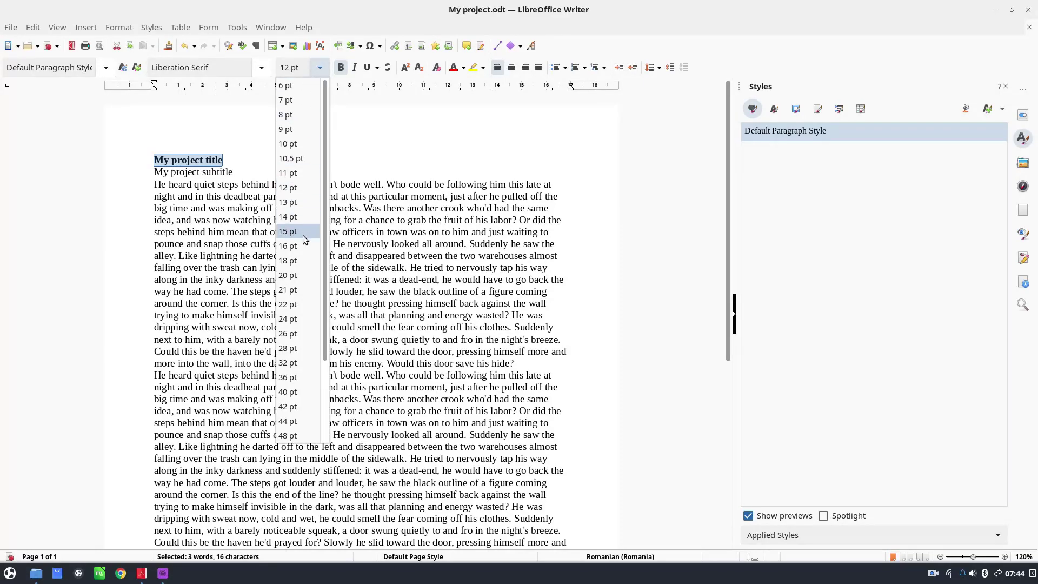
left_click(301, 246)
- Set the "My project subtitle" line to 14 pt and make it bold and italic
left_click_drag(234, 175, 148, 175)
left_click(320, 67)
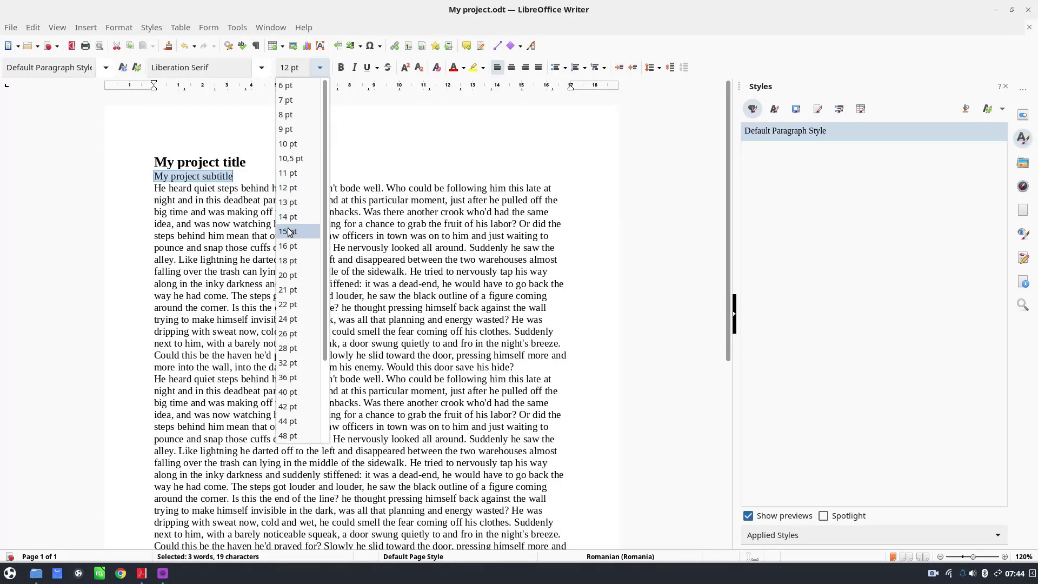
left_click(322, 159)
left_click(341, 69)
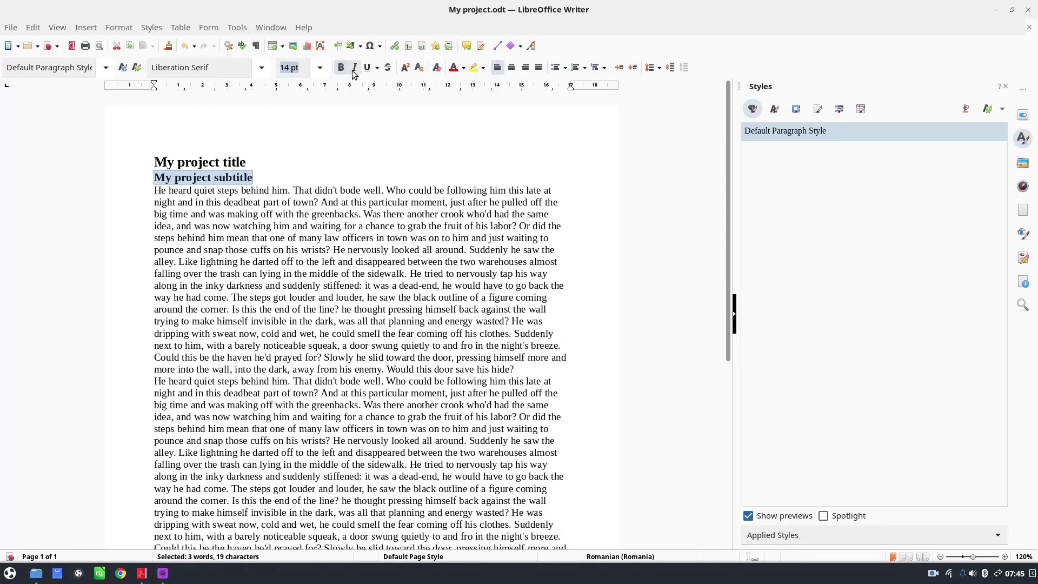
left_click(354, 69)
left_click(272, 190)
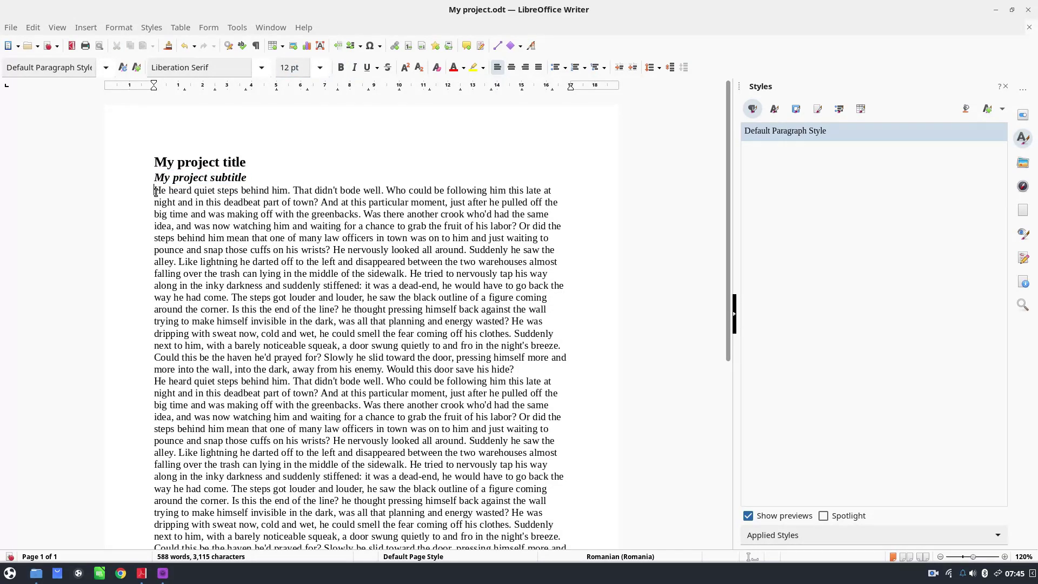
- Change the font of the title and subtitle lines to Carlito
left_click_drag(155, 190, 512, 365)
left_click(296, 248)
left_click_drag(247, 178, 145, 162)
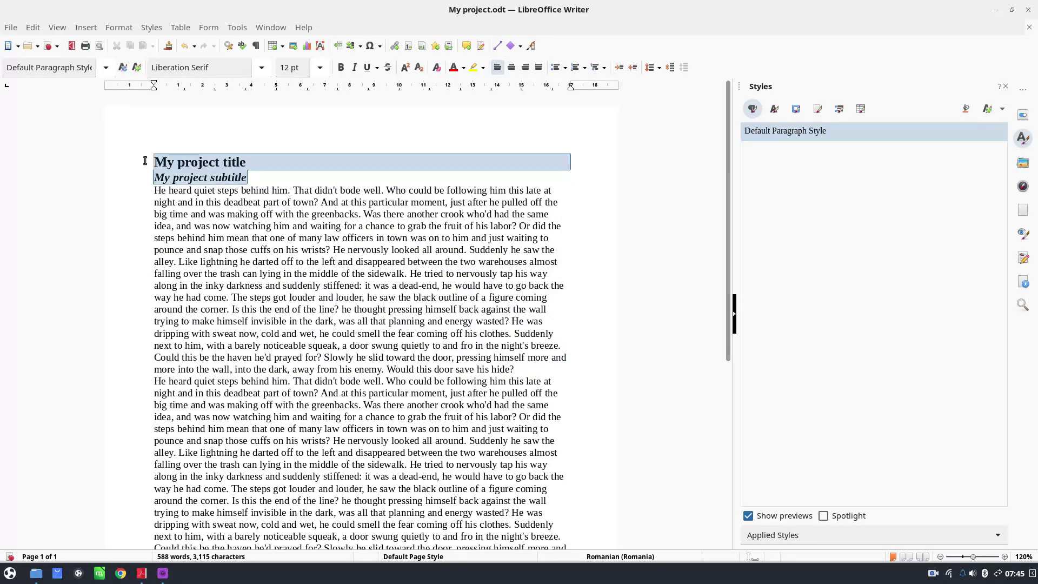
left_click(261, 67)
left_click_drag(385, 153, 383, 85)
left_click(197, 296)
left_click(238, 240)
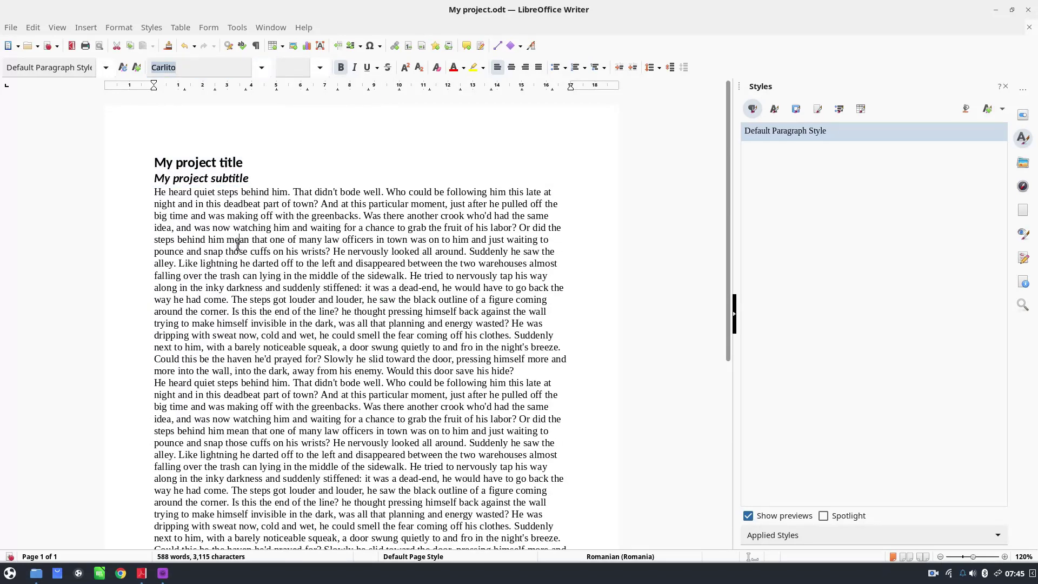
- Change the font of all the body paragraphs below the subtitle to Carlito
left_click_drag(159, 194, 324, 465)
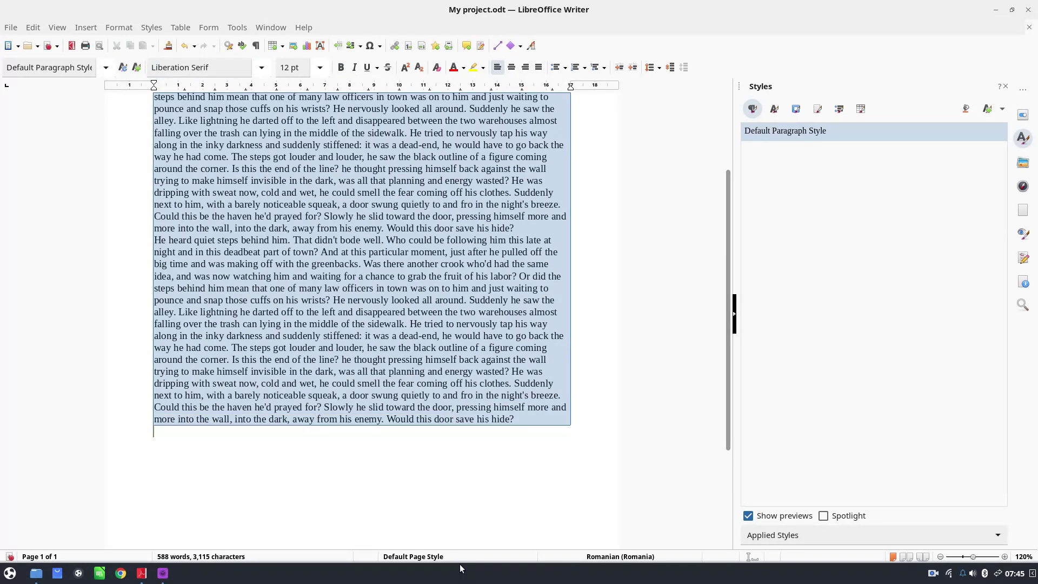
left_click(319, 67)
left_click(320, 67)
left_click(261, 67)
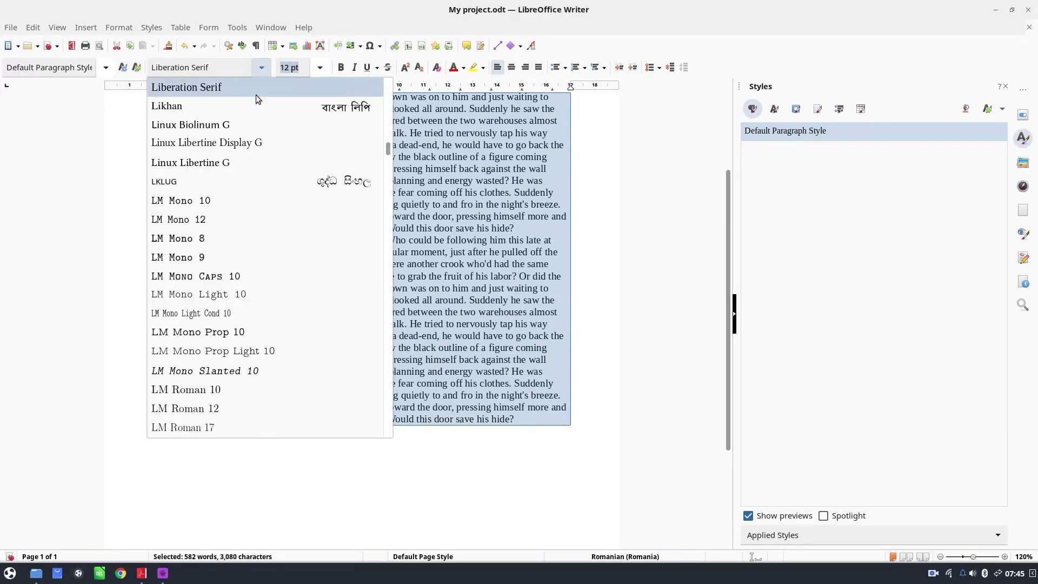
scroll(256, 98, "up", 20)
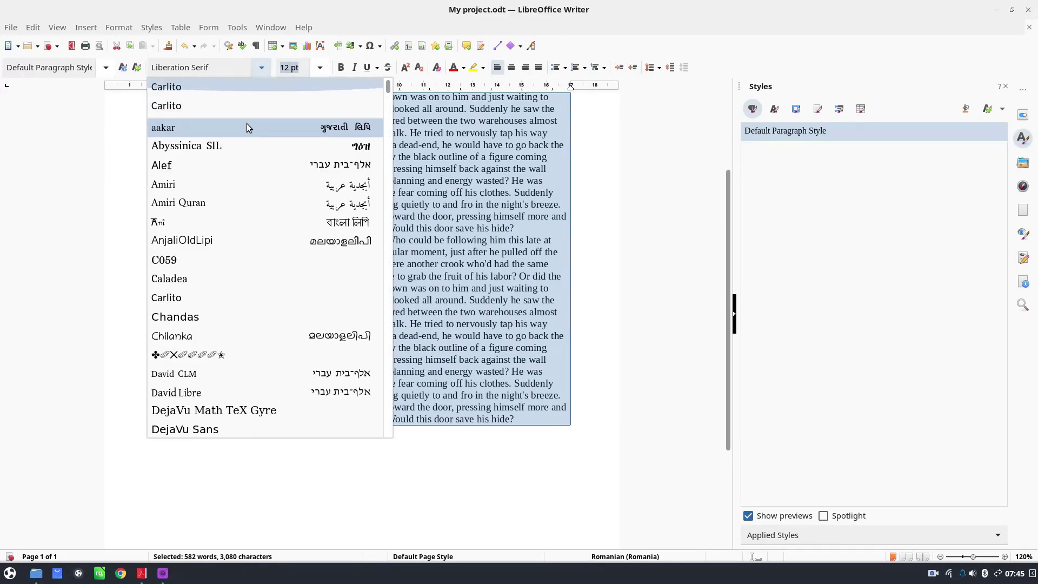
left_click(204, 108)
left_click(275, 212)
scroll(469, 276, "up", 4)
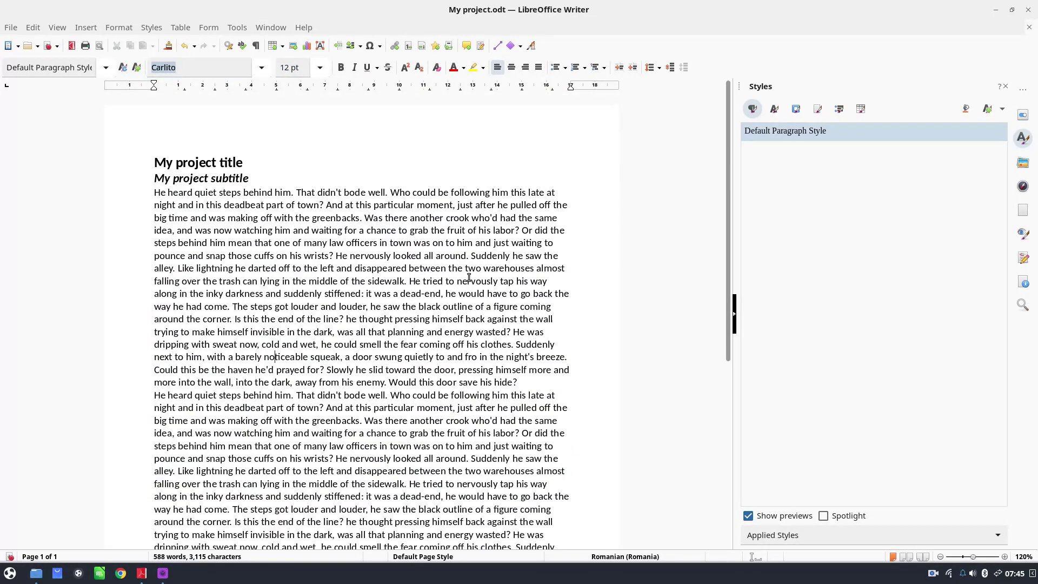
- Give all the body paragraphs a first-line indent of 1 cm
left_click_drag(152, 192, 522, 543)
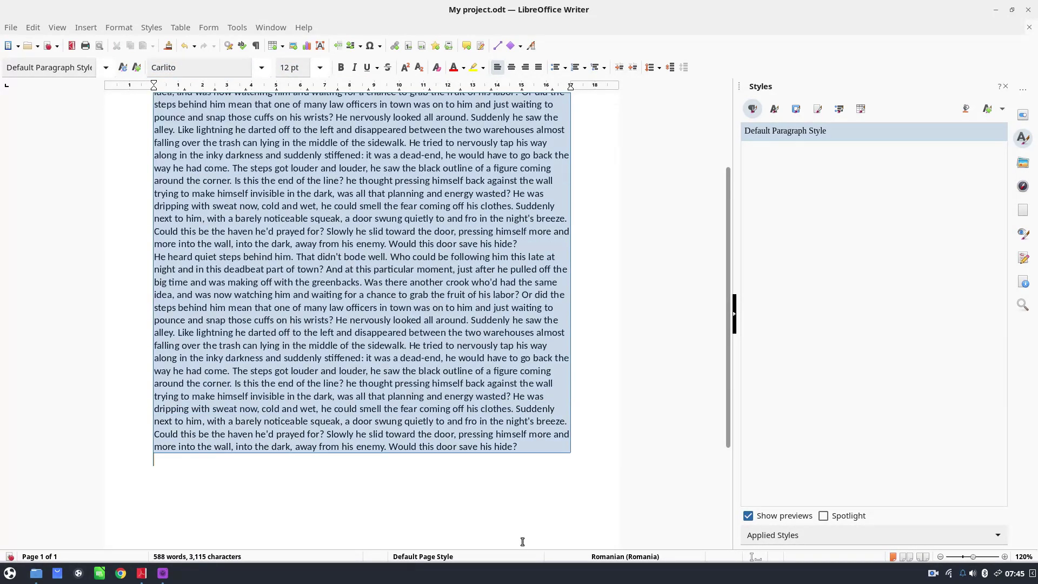
right_click(241, 151)
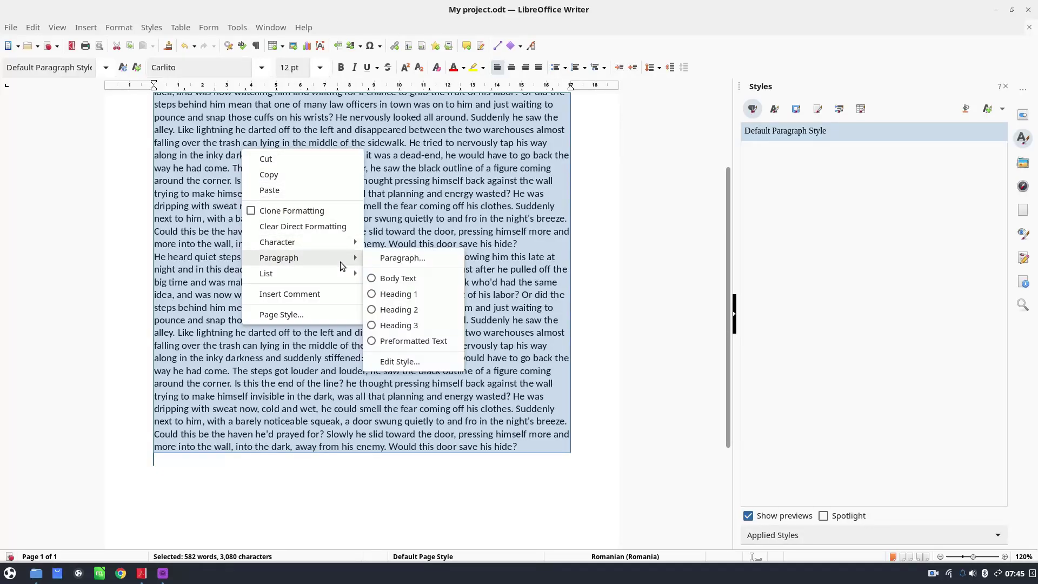
left_click(370, 262)
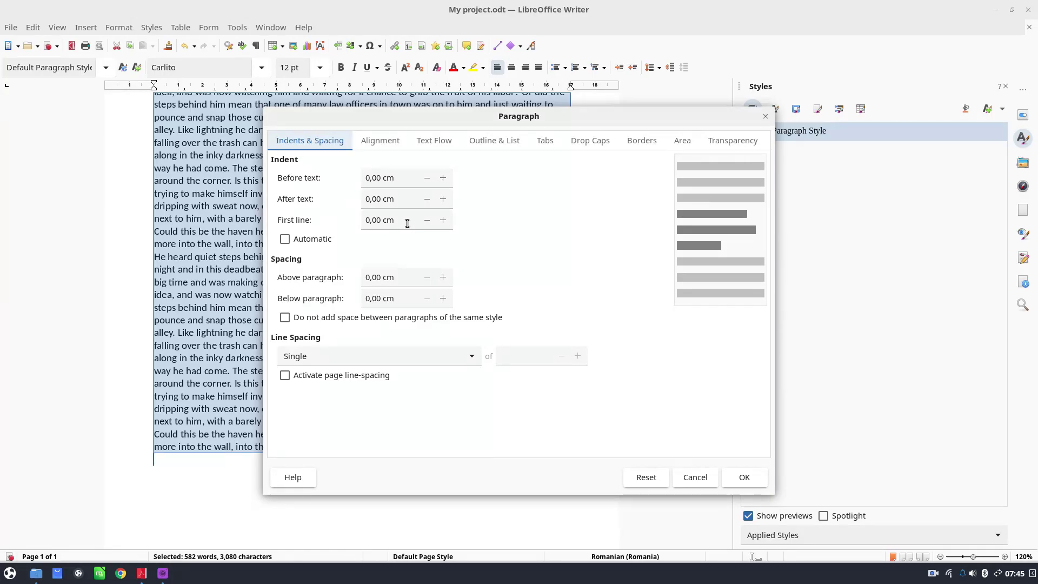
left_click_drag(408, 224, 347, 222)
type("1")
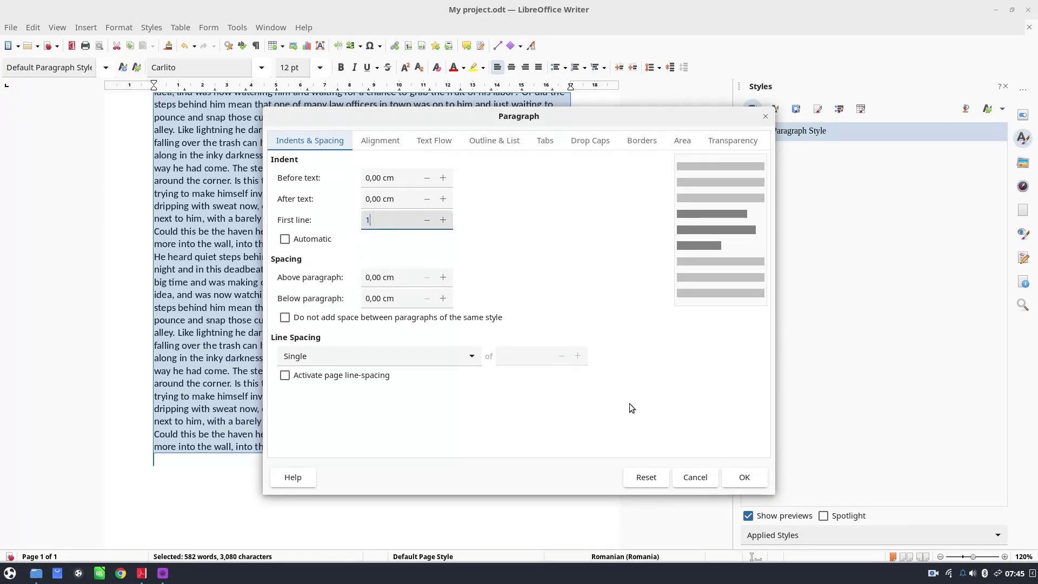
left_click(732, 477)
left_click(440, 397)
scroll(538, 354, "up", 5)
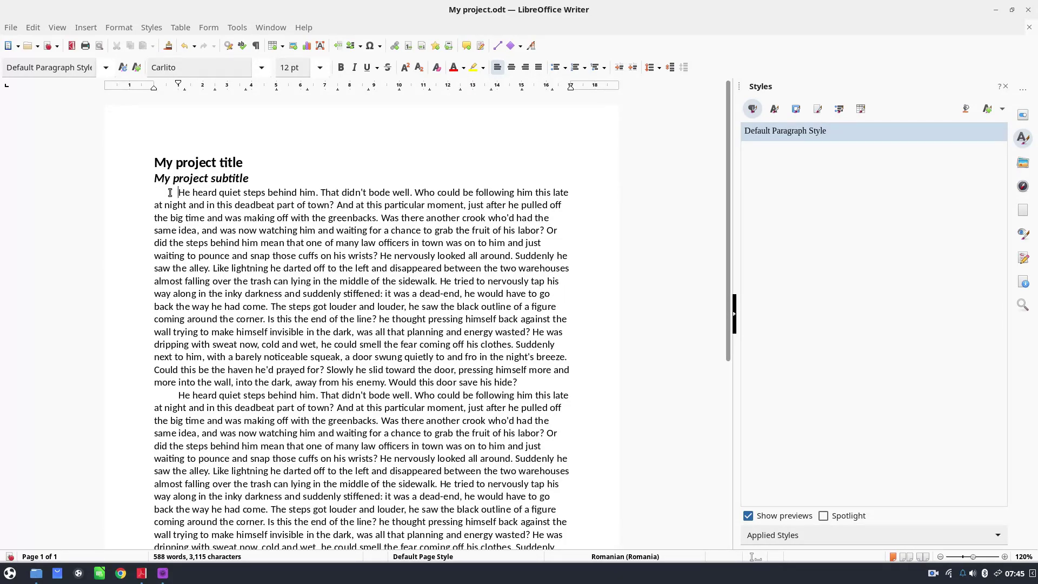
- Set the alignment of all the body paragraphs to Justified and look over the formatted page
left_click_drag(169, 191, 432, 581)
left_click_drag(598, 469, 551, 444)
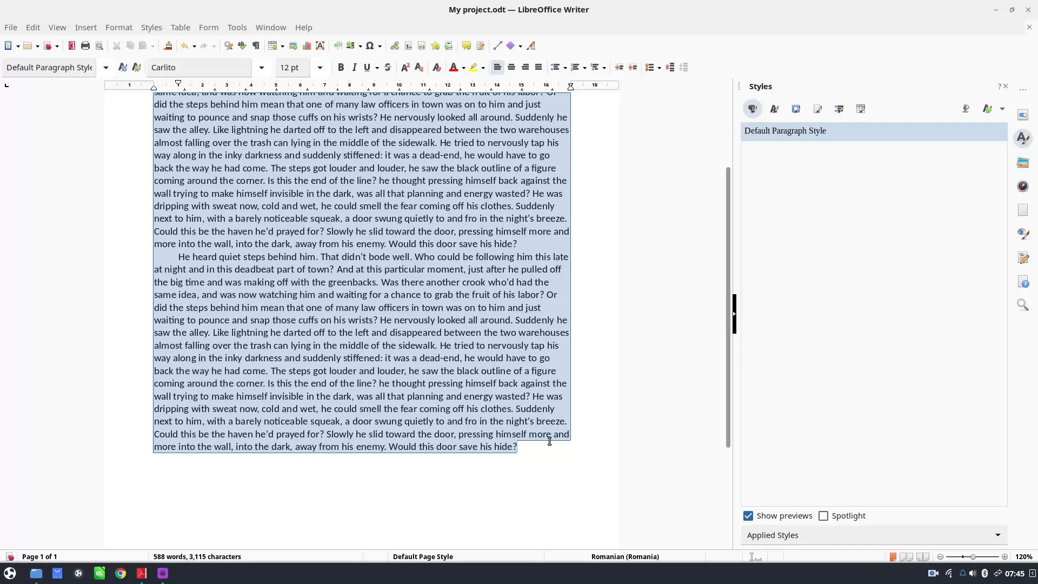
right_click(394, 270)
mouse_move(438, 378)
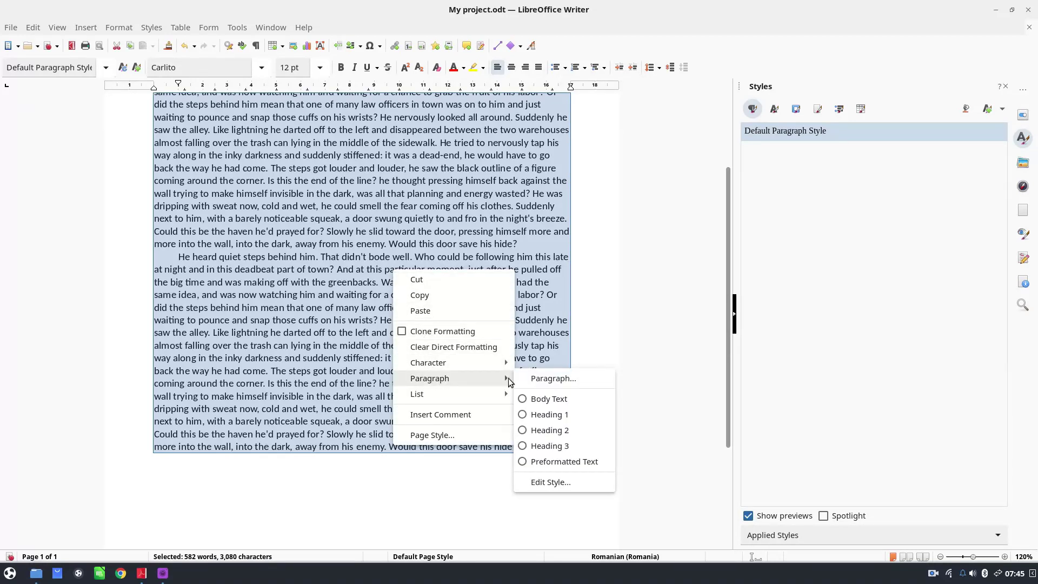
left_click(546, 379)
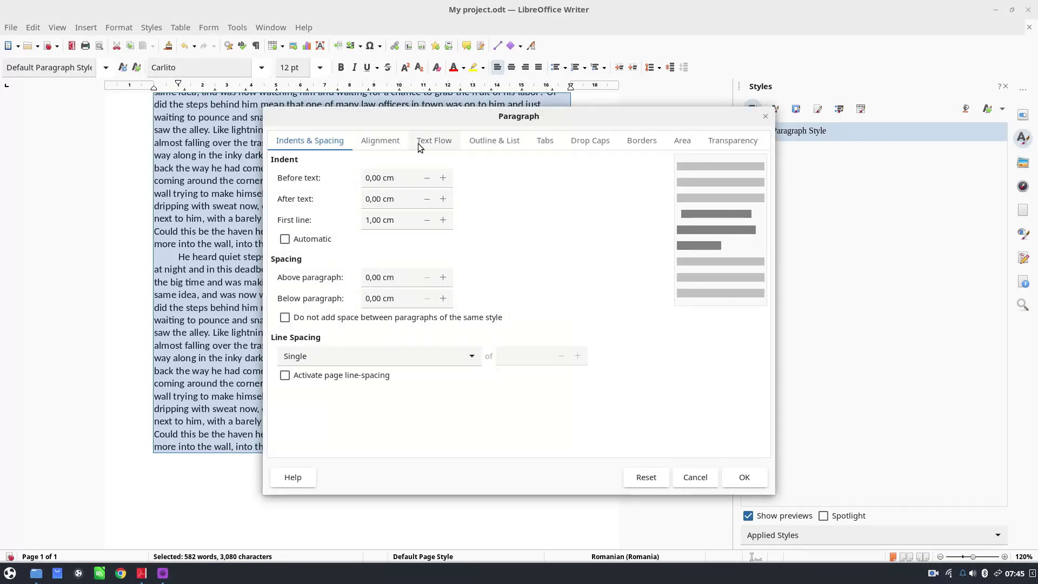
left_click(427, 142)
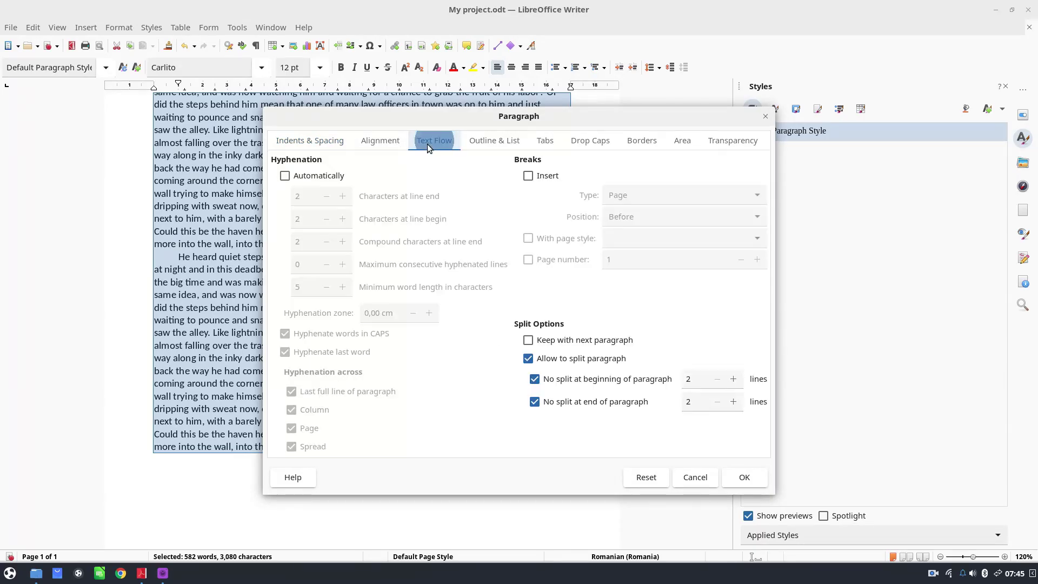
left_click(380, 142)
left_click(285, 226)
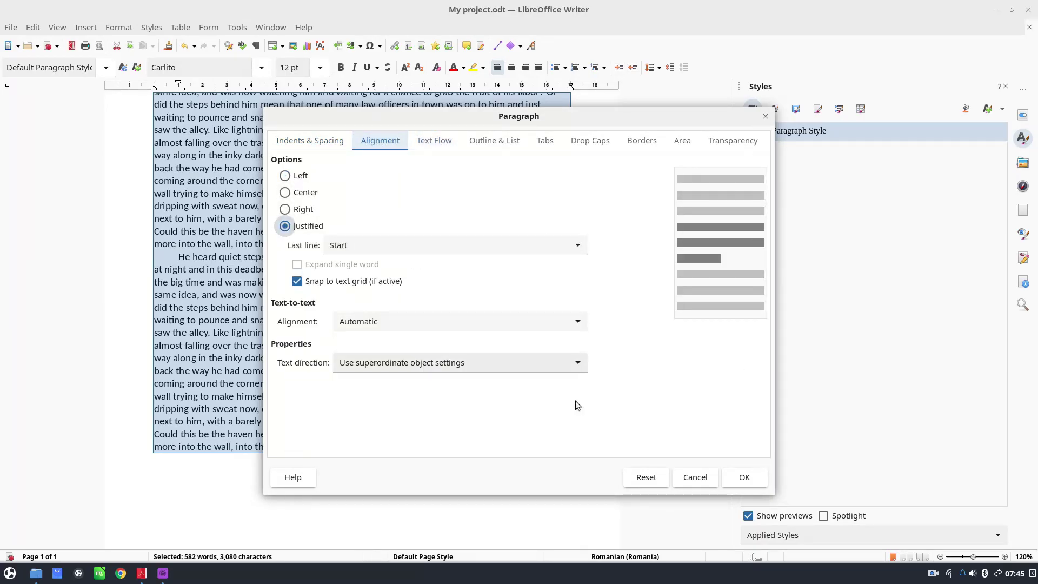
left_click(744, 476)
left_click(390, 346)
scroll(488, 339, "up", 5)
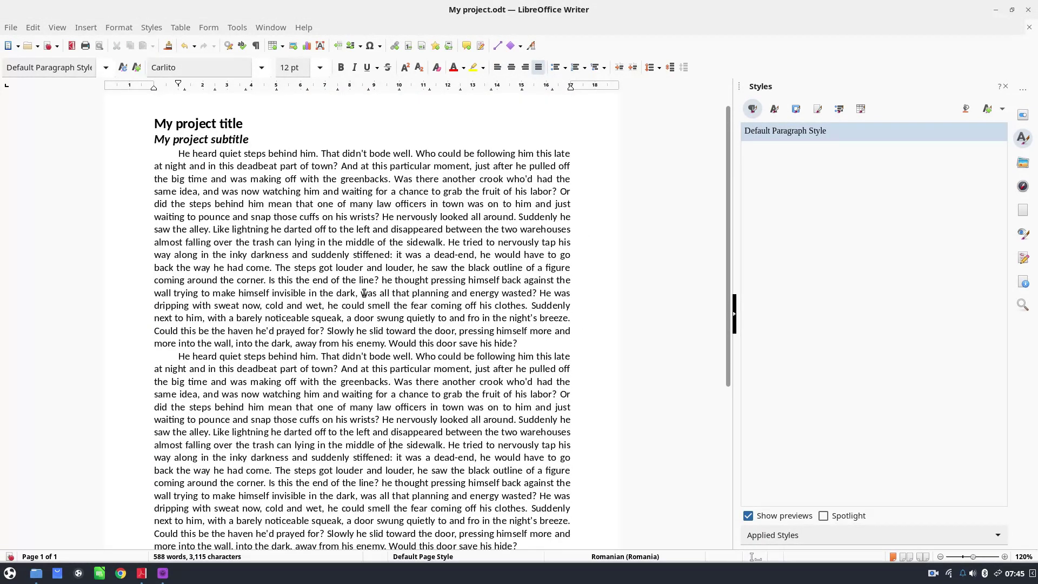
scroll(178, 263, "down", 7)
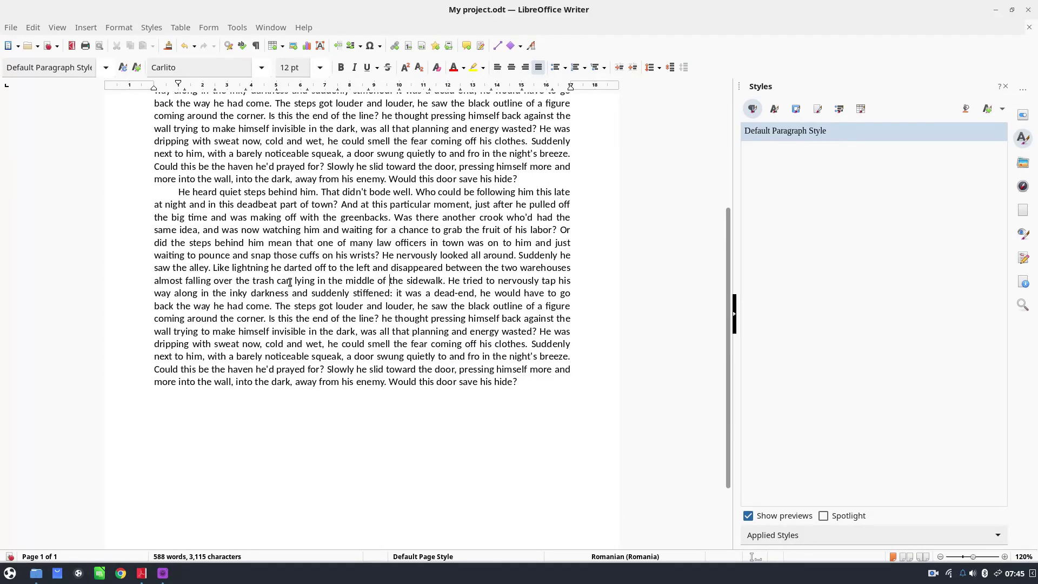
scroll(333, 339, "up", 5)
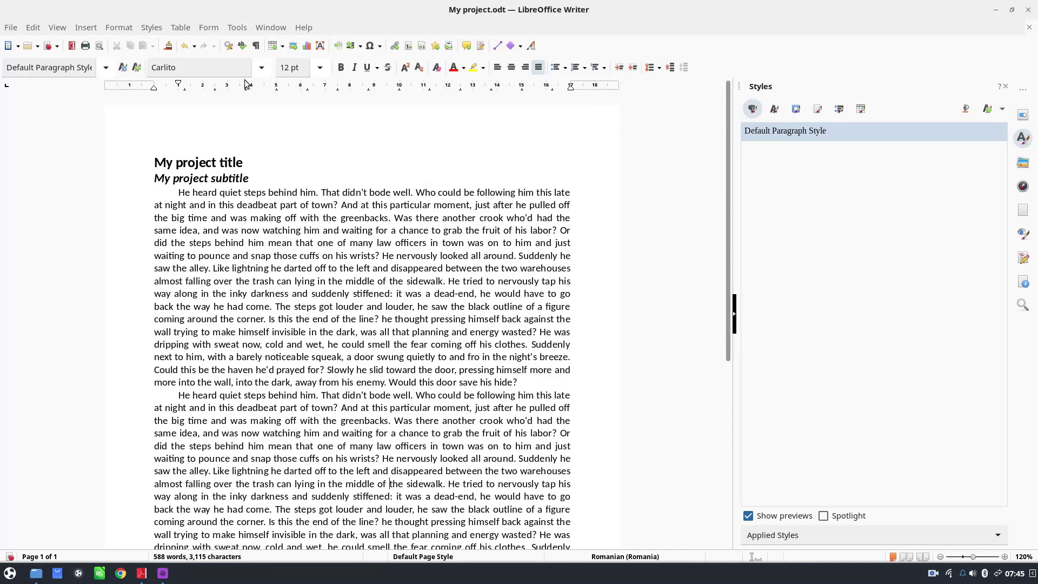
- Undo all the direct formatting applied to the title, subtitle and body text
left_click(194, 46)
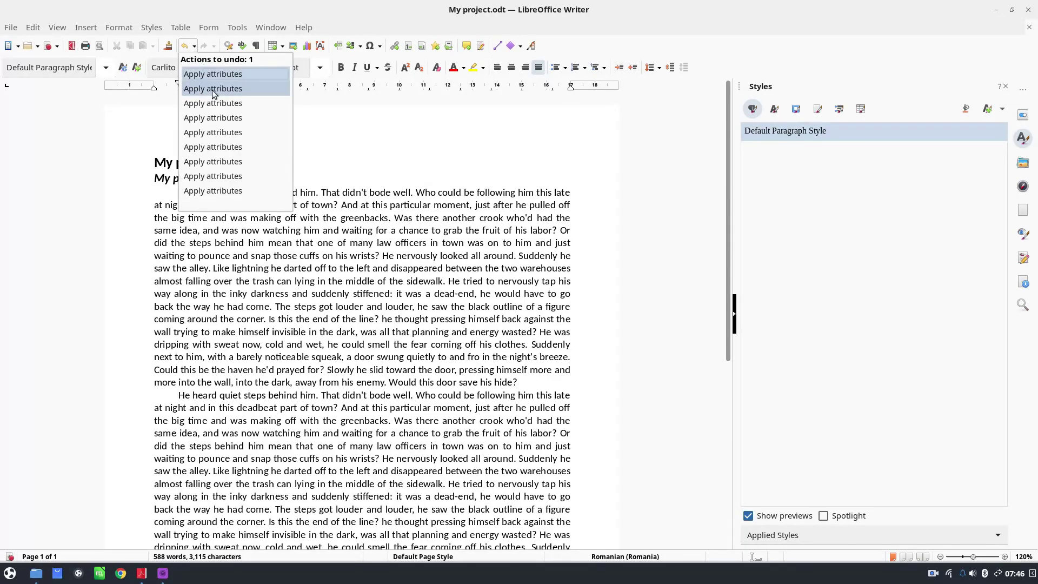
left_click(231, 165)
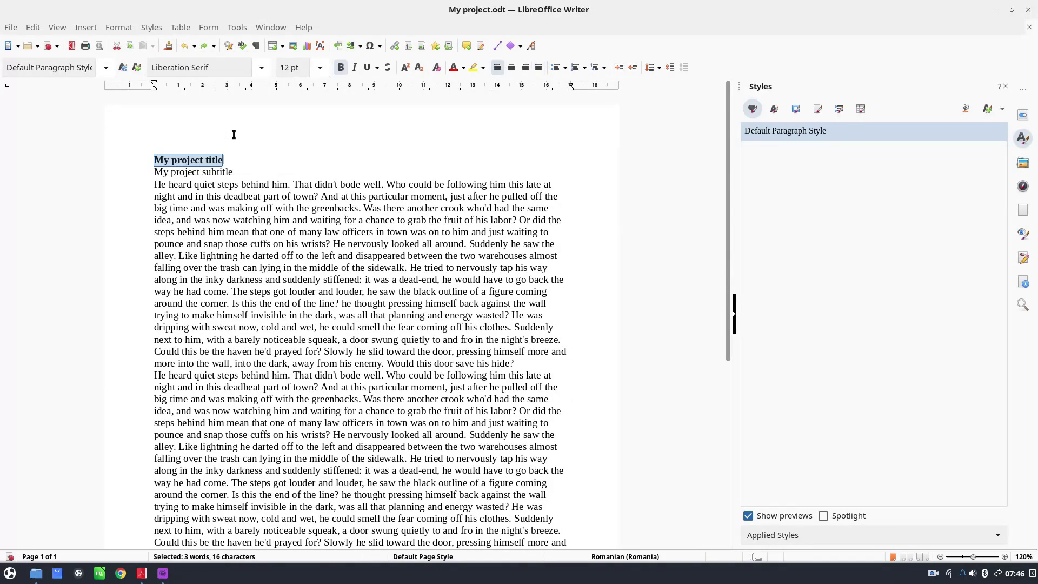
left_click(185, 46)
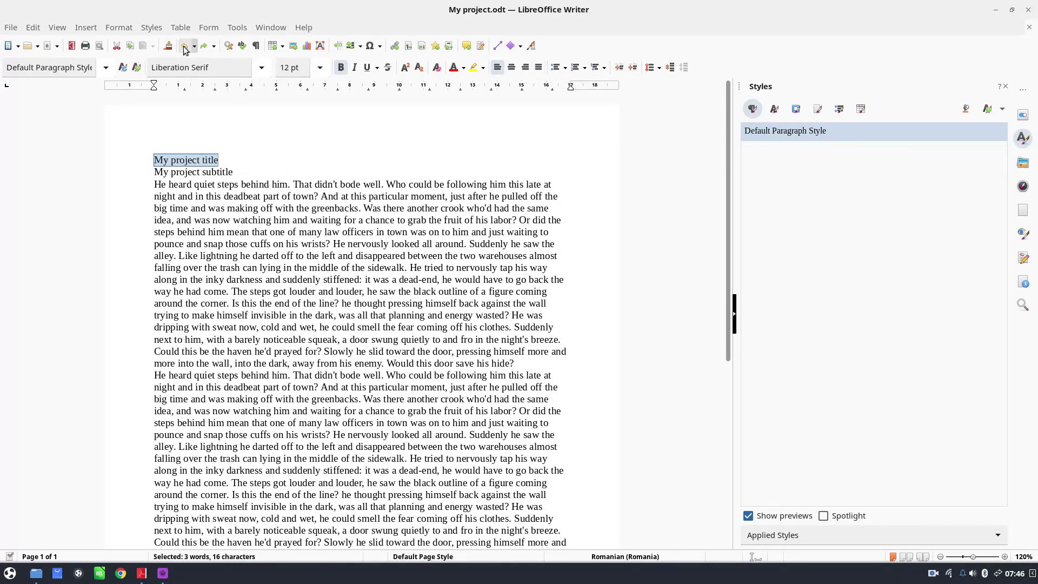
left_click(334, 196)
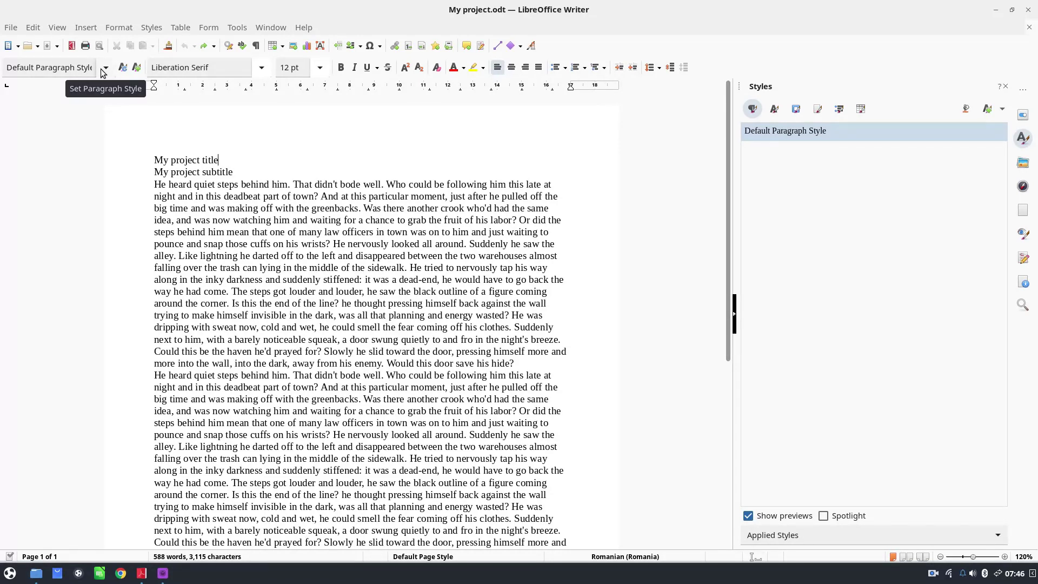
- Apply the Title paragraph style to the "My project title" line
triple_click(189, 153)
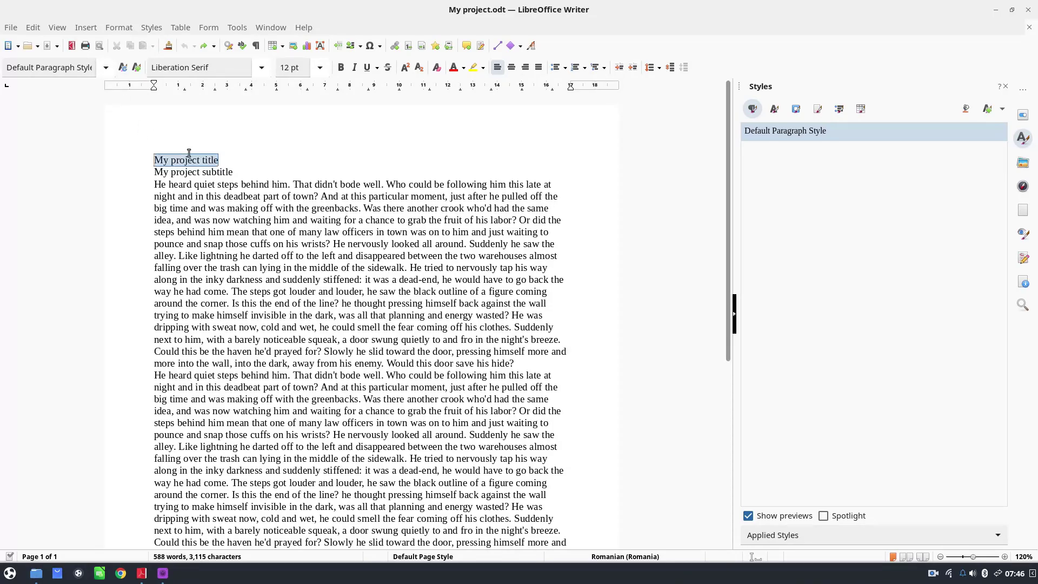
left_click(150, 155)
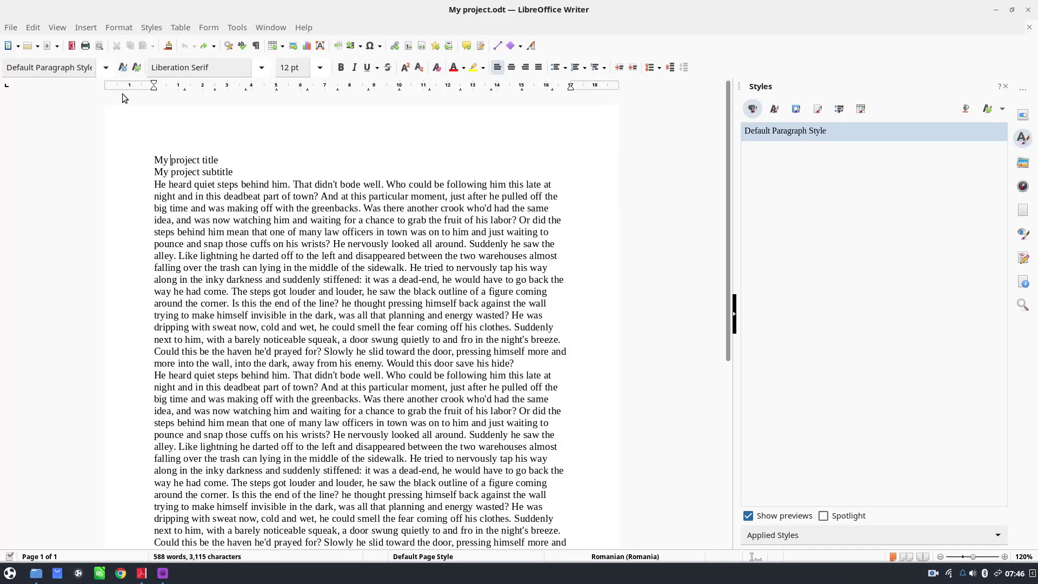
left_click(106, 67)
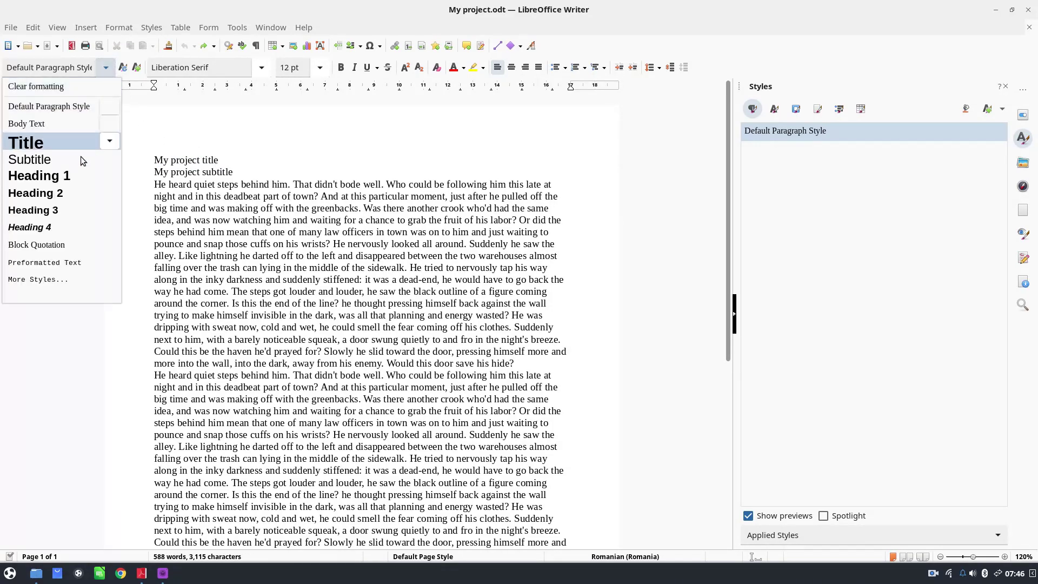
left_click(56, 142)
- Apply the Subtitle paragraph style to the "My project subtitle" line
left_click(205, 204)
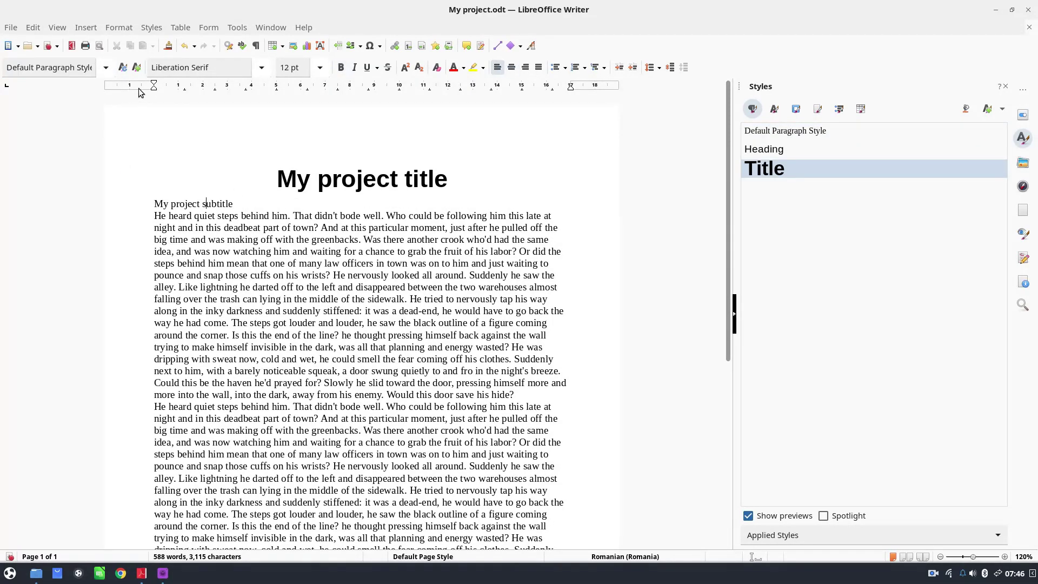
left_click(105, 68)
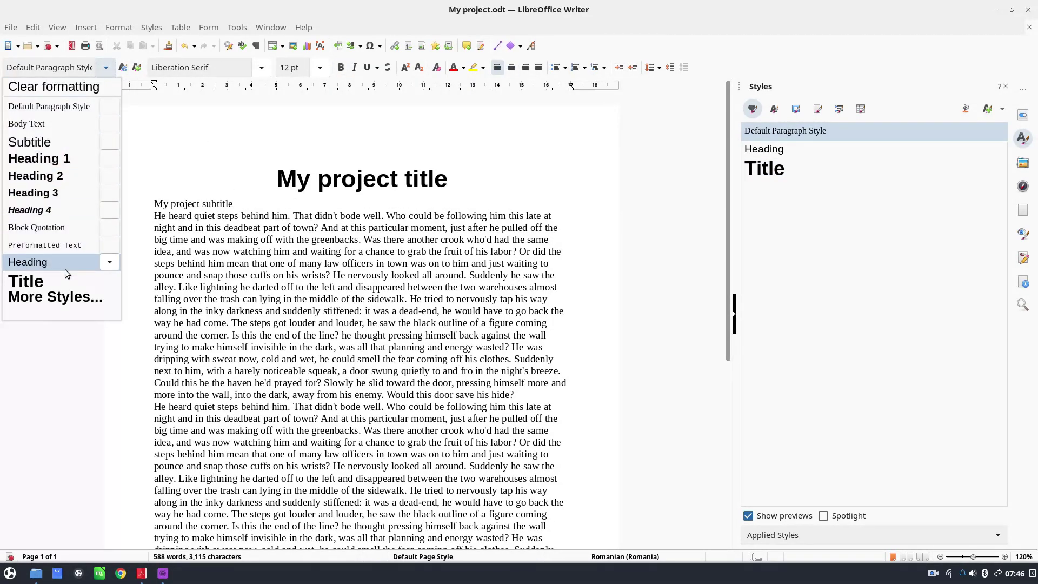
left_click(33, 141)
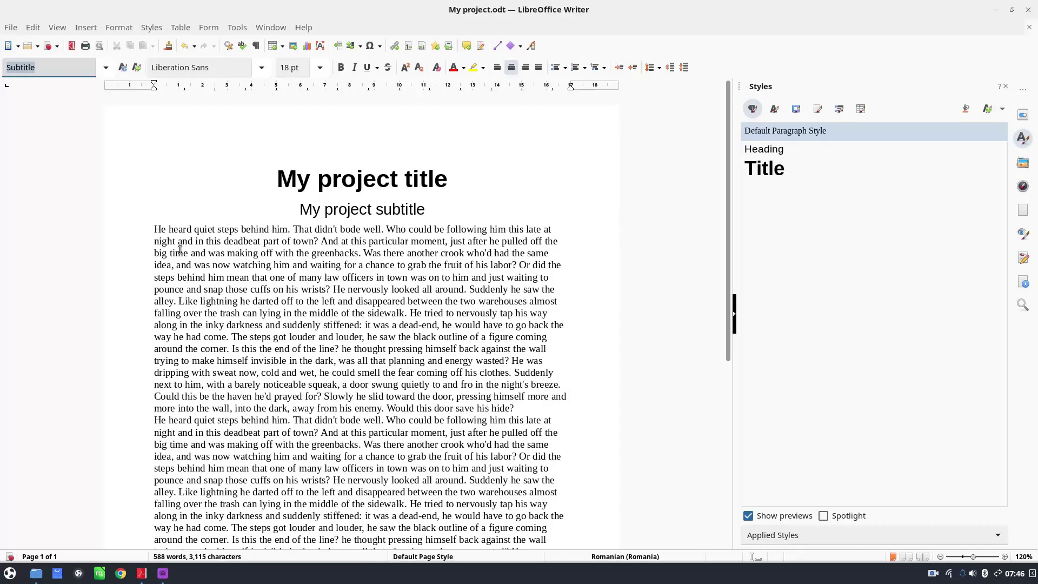
- Apply the Body Text paragraph style to all the body paragraphs below the subtitle
left_click(161, 229)
scroll(181, 229, "down", 2)
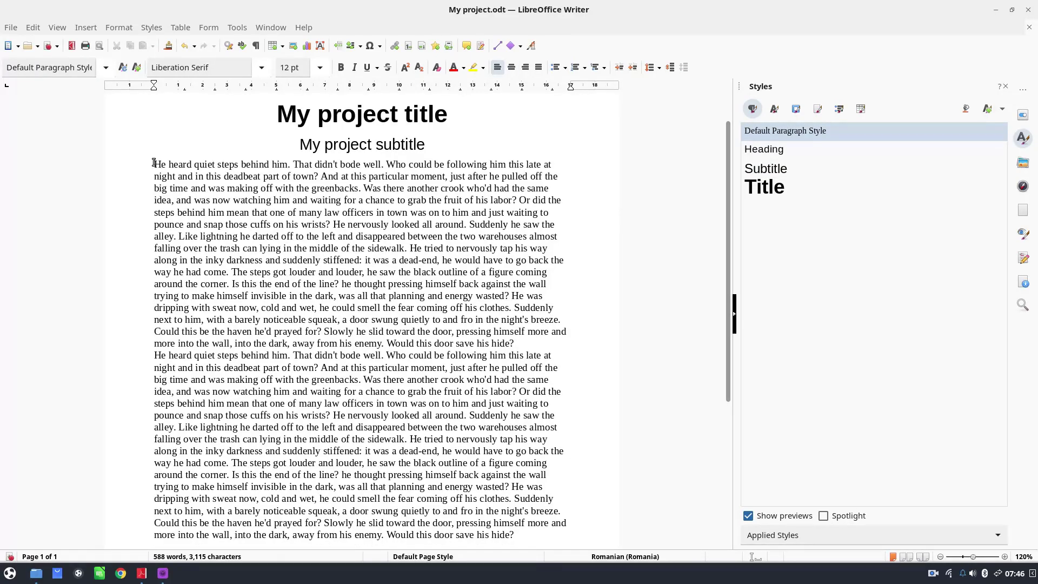
left_click_drag(154, 163, 516, 392)
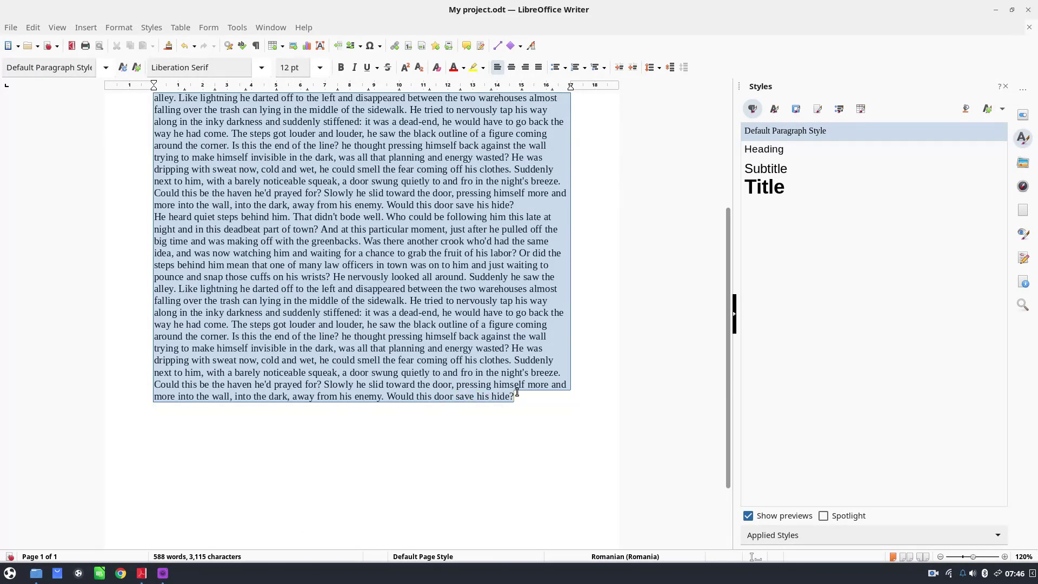
left_click(106, 67)
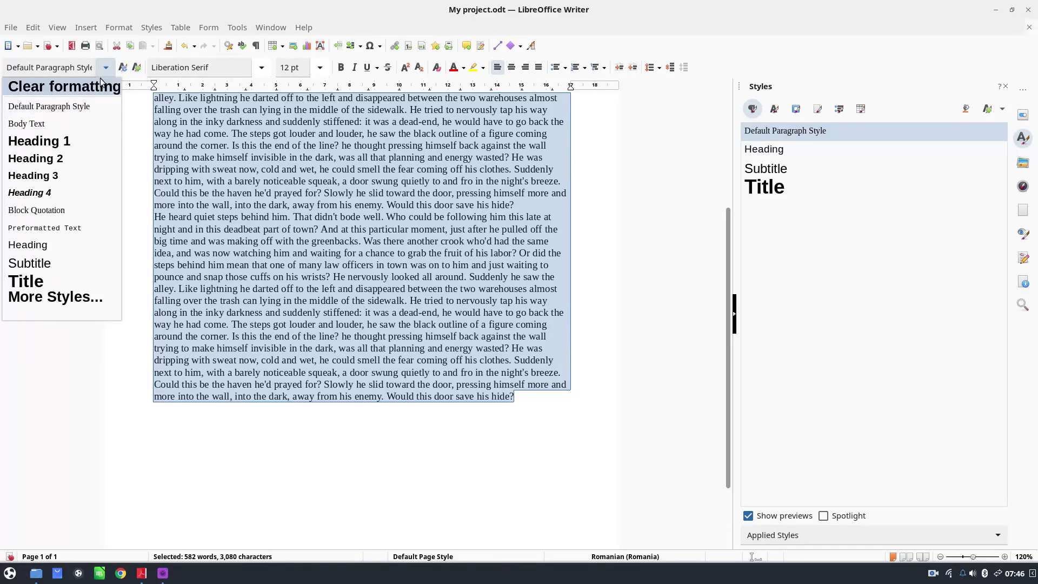
left_click(37, 122)
scroll(399, 249, "up", 5)
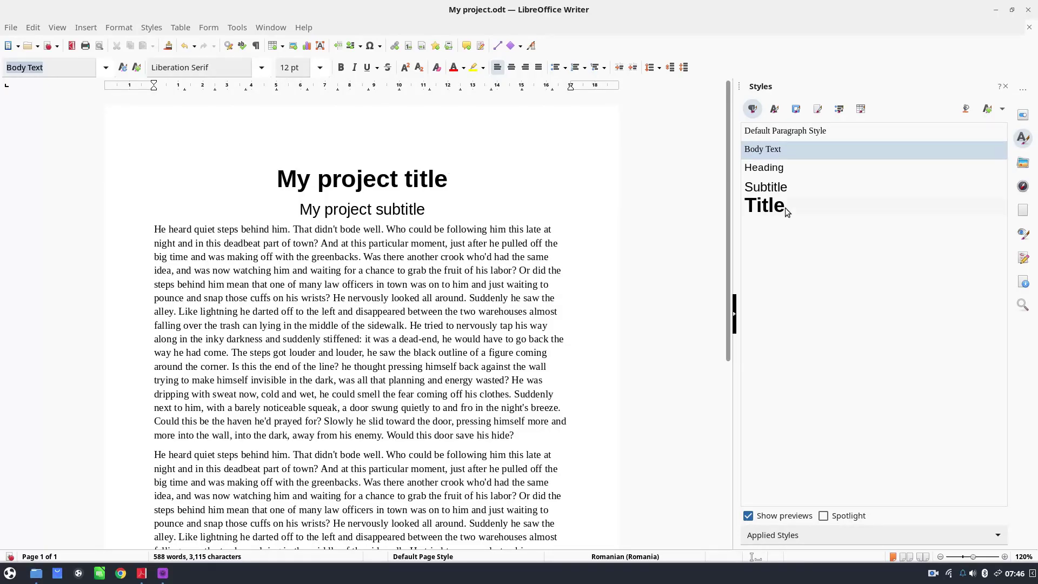
- Edit the Title paragraph style and set its font family to Carlito
left_click(763, 209)
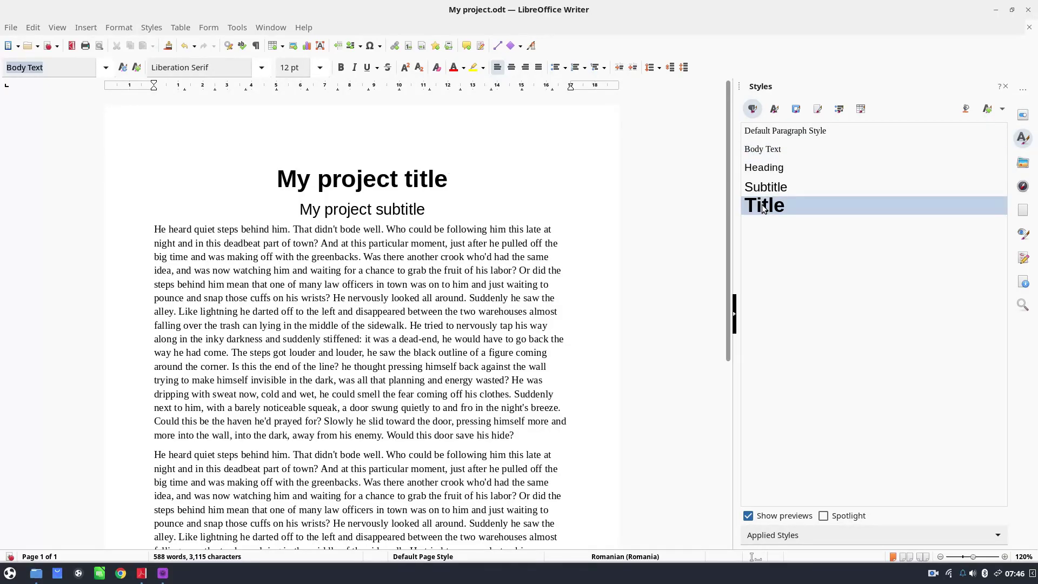
right_click(763, 210)
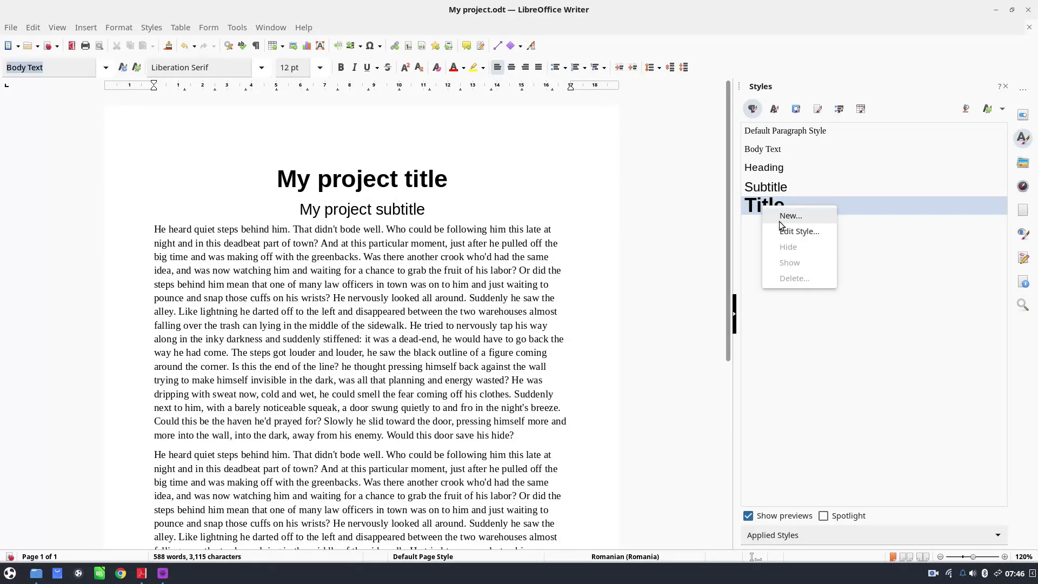
left_click(787, 232)
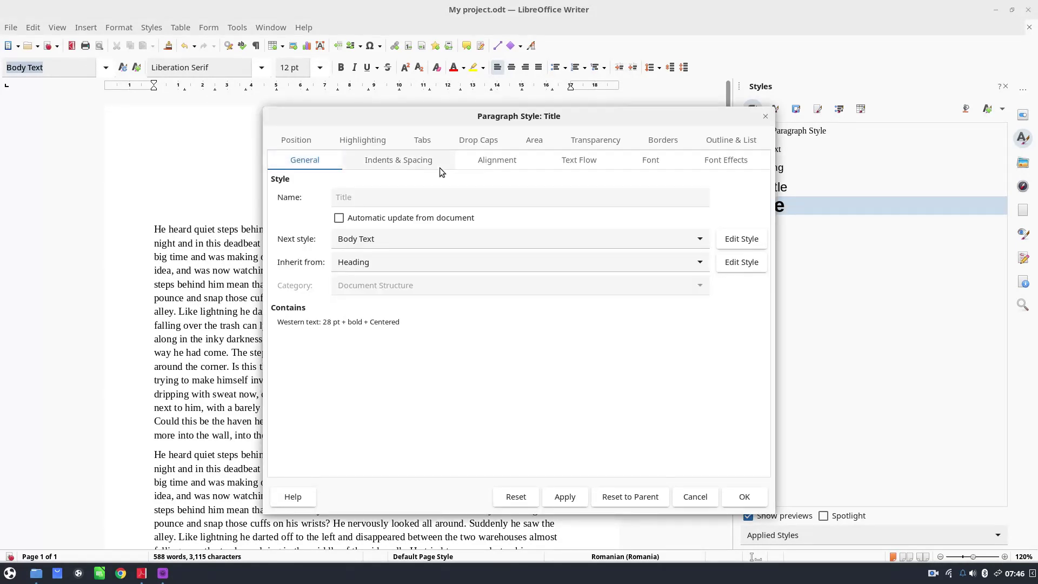
left_click(635, 162)
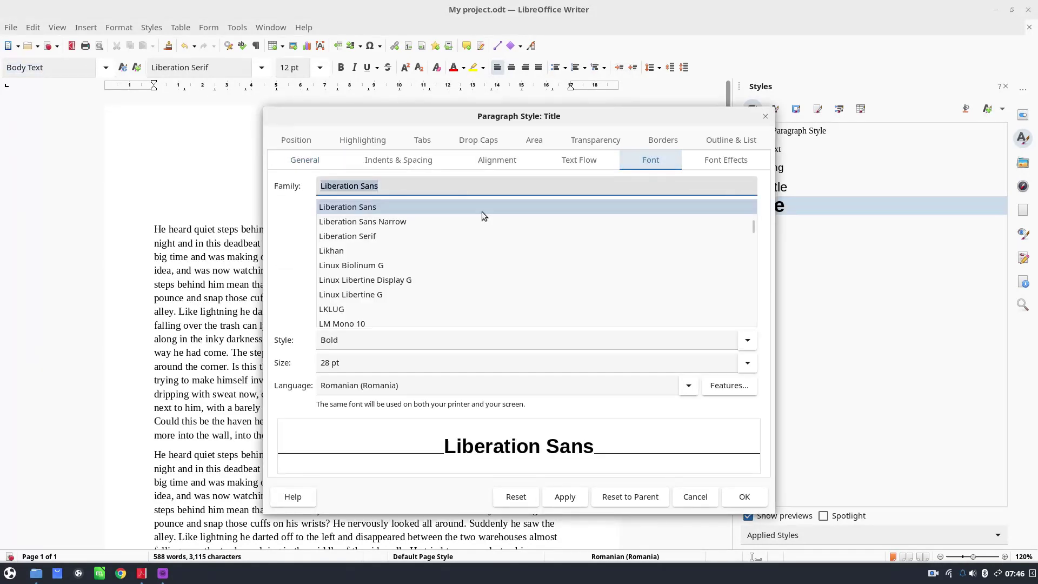
left_click(685, 190)
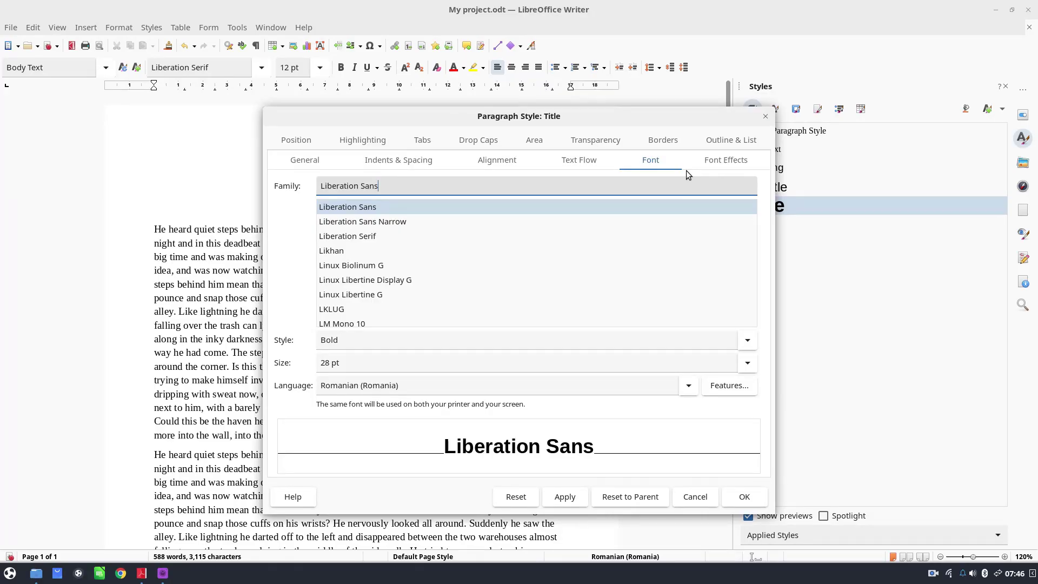
key("ctrl+a")
key("BackSpace")
type("Carl")
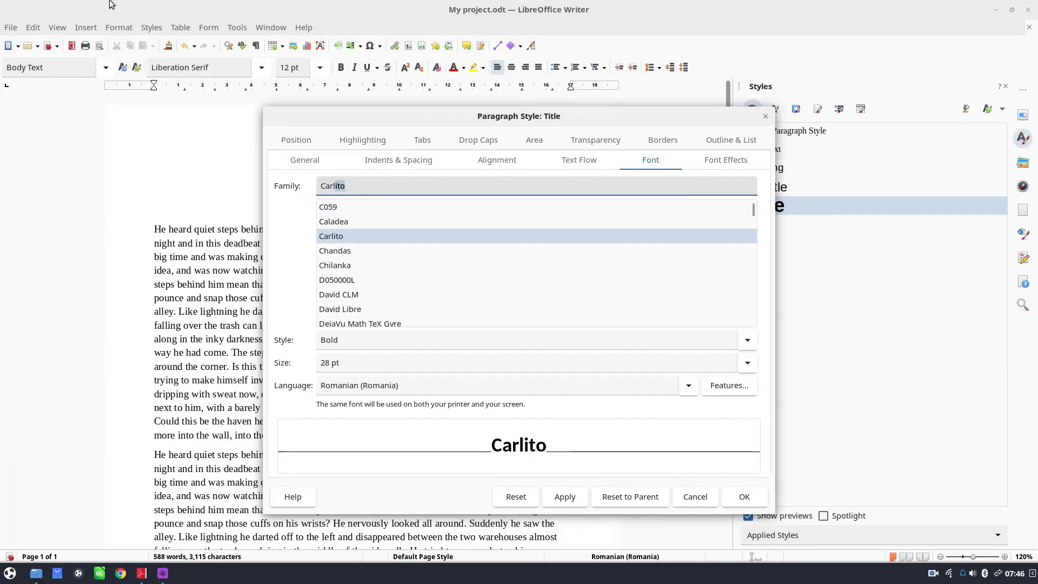
left_click(336, 235)
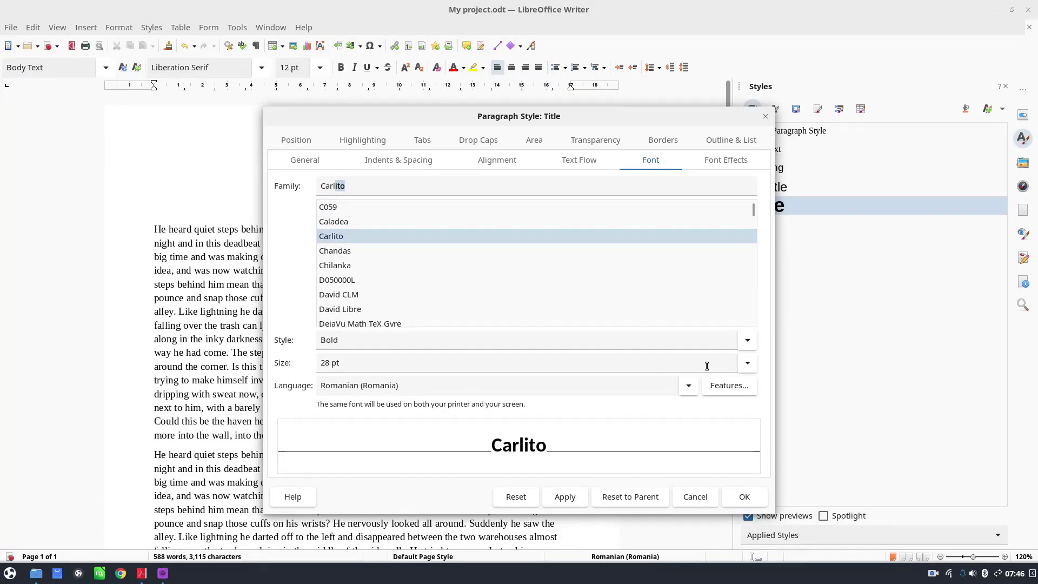
- Set the Title style's font size to 16 pt and apply the style changes
left_click(747, 362)
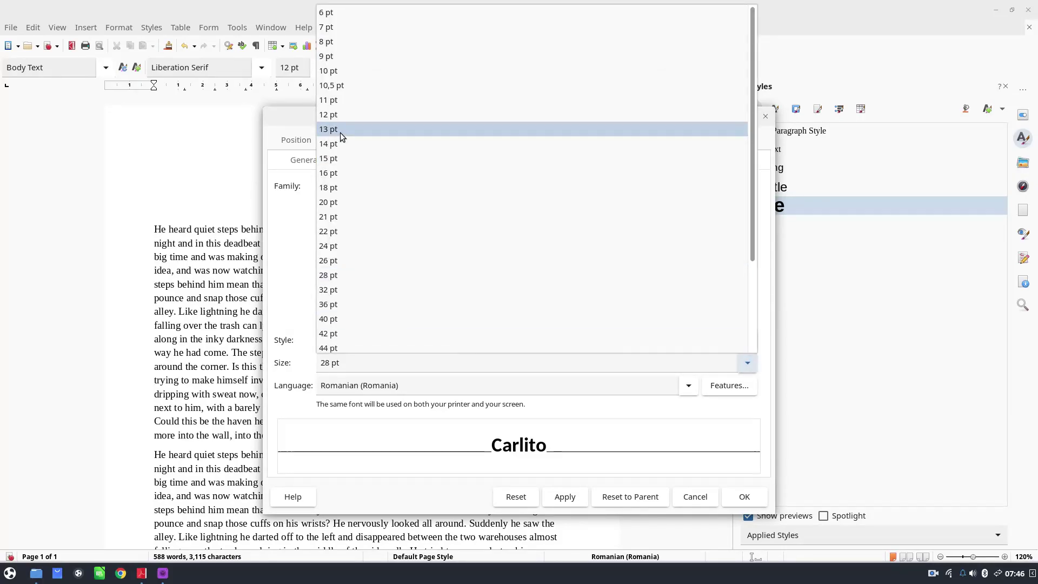
left_click(342, 173)
left_click(574, 498)
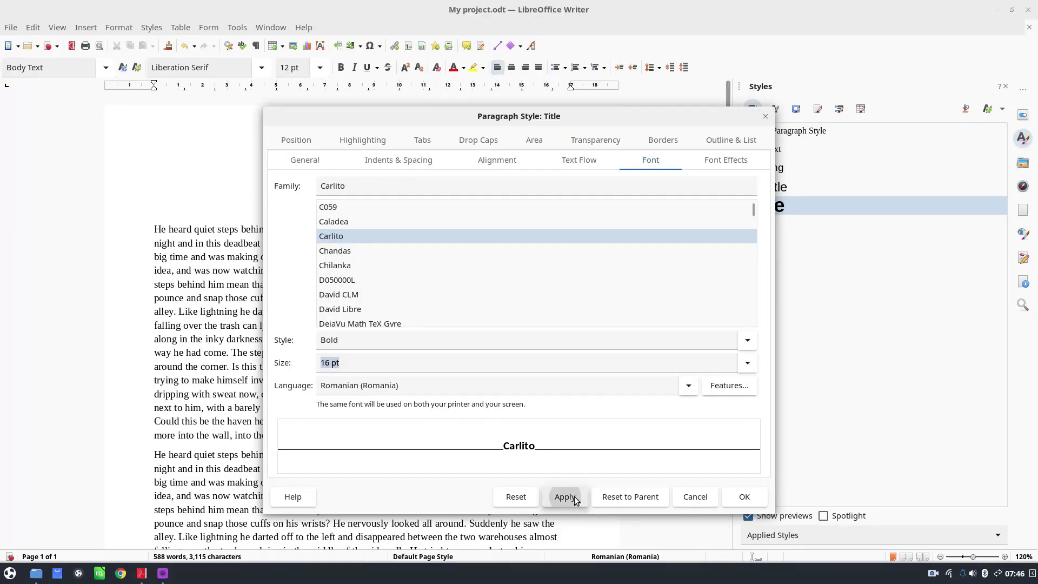
left_click(744, 496)
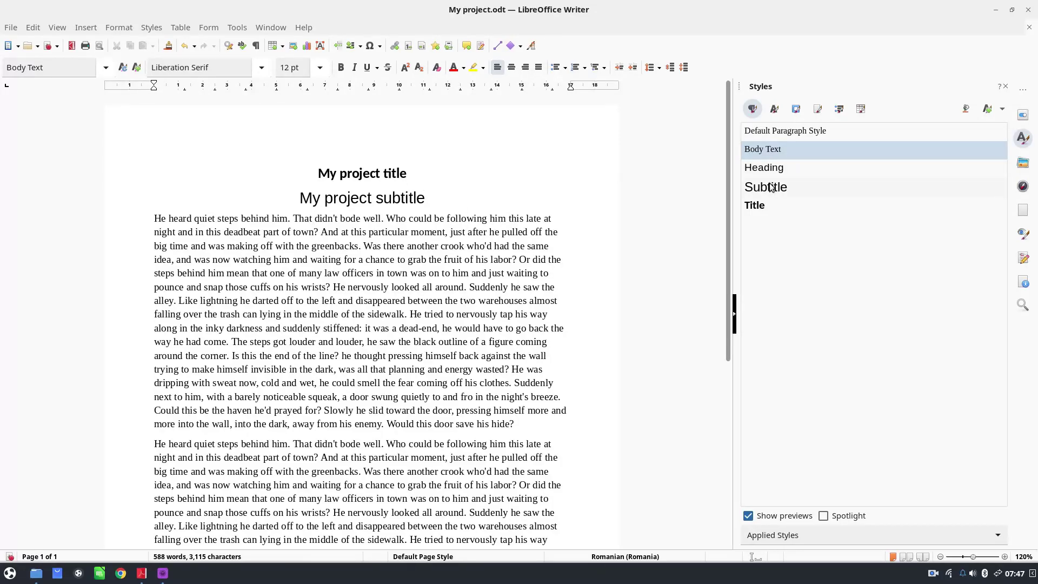
- Check the font settings of the Title paragraph style
left_click(767, 204)
right_click(767, 204)
left_click(787, 229)
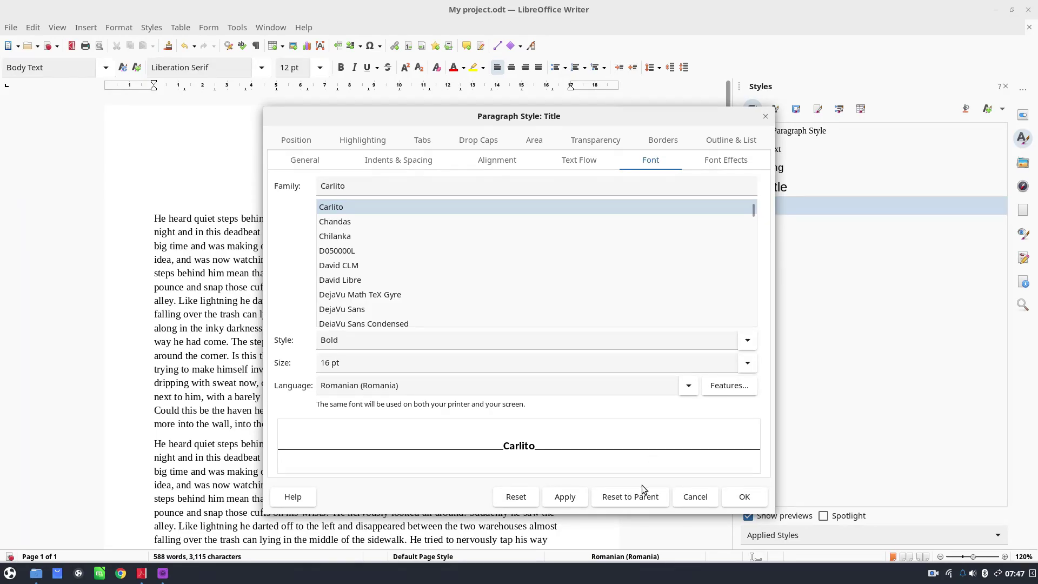
left_click(744, 497)
- Edit the Subtitle paragraph style to use the Carlito font at 14 pt
left_click(789, 186)
right_click(794, 188)
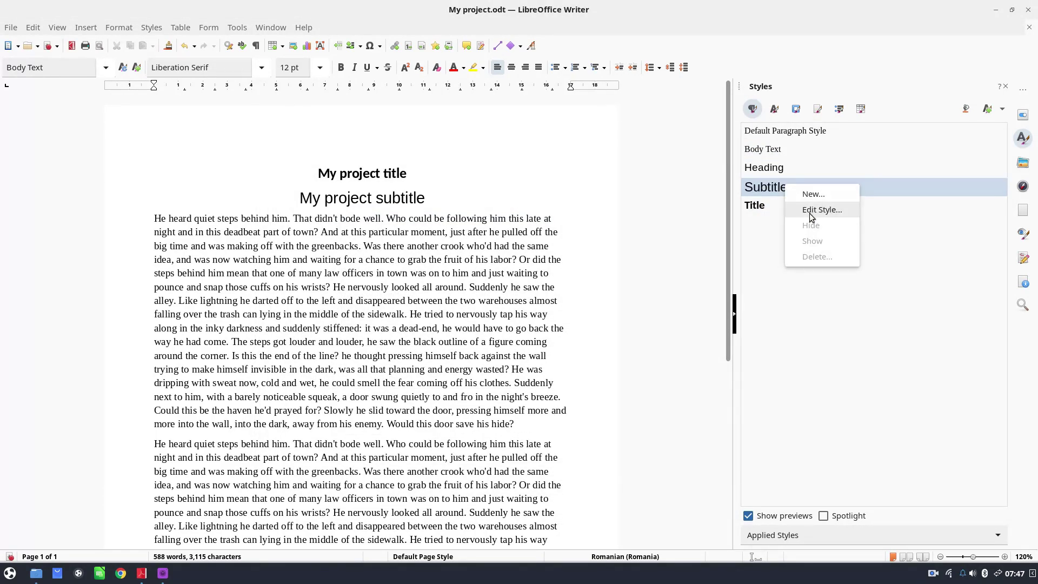
left_click(809, 213)
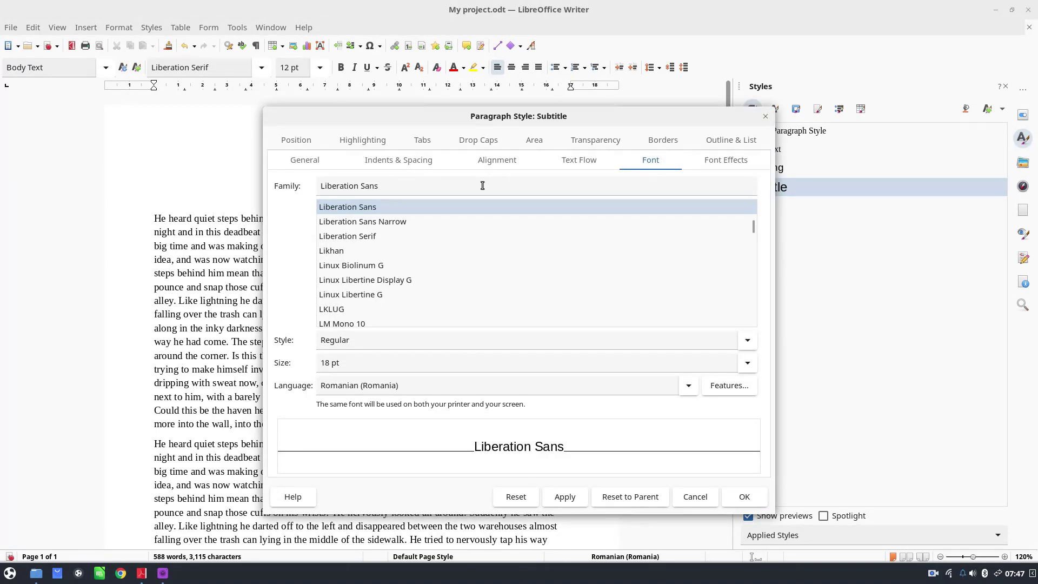
triple_click(482, 186)
type("Caladea")
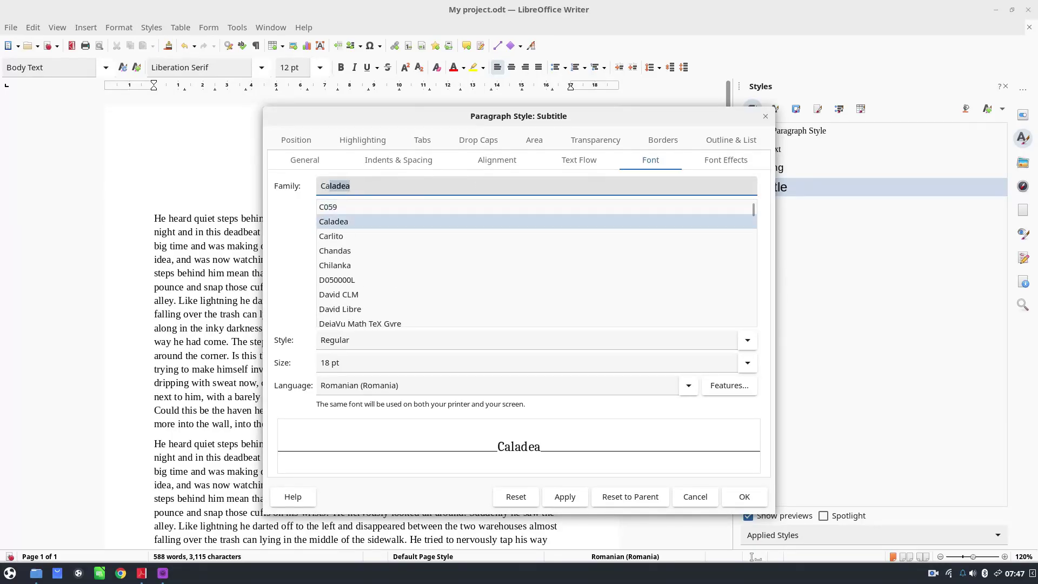
left_click(371, 236)
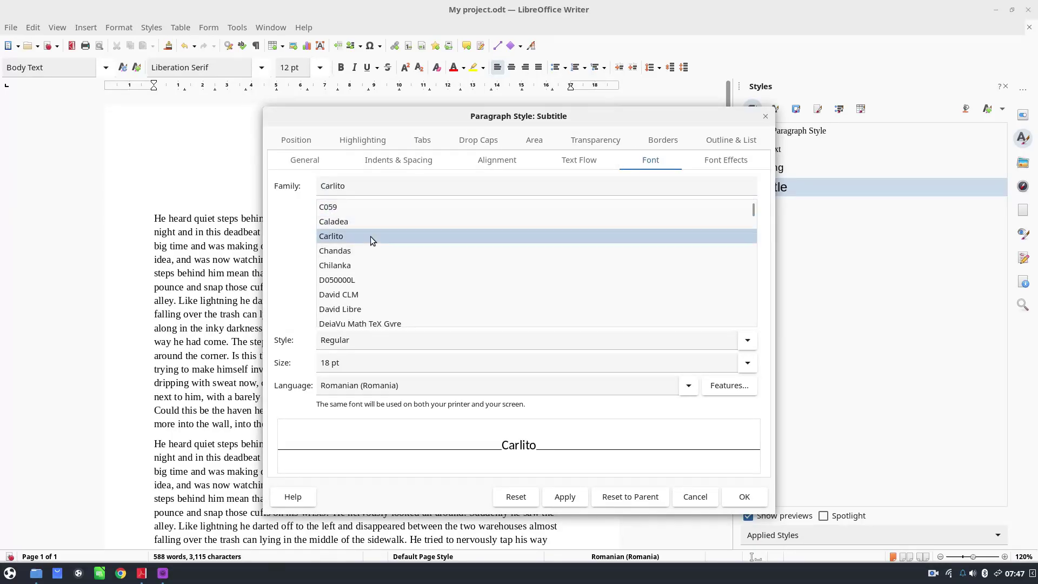
left_click(747, 362)
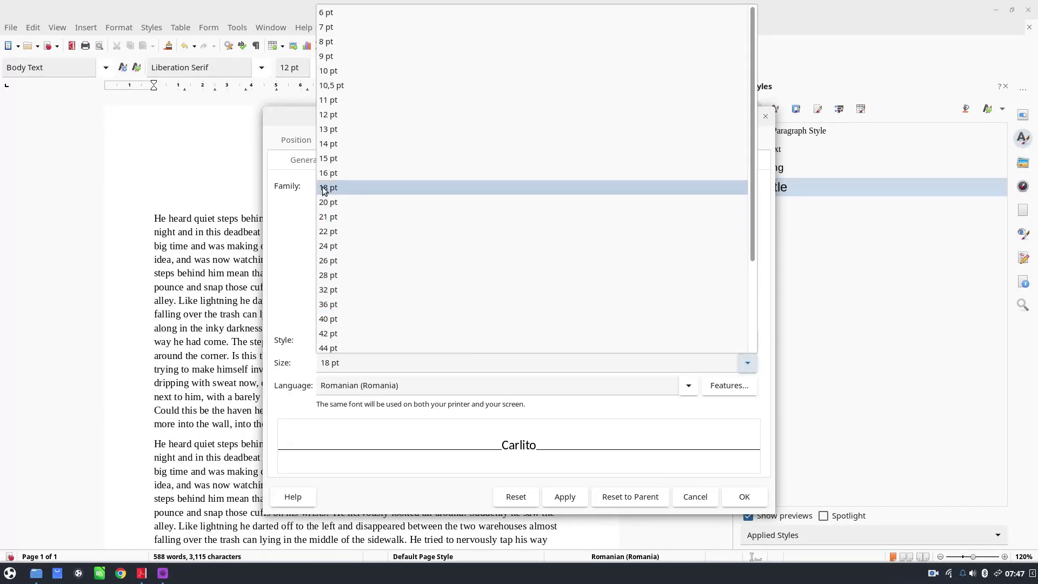
left_click(335, 145)
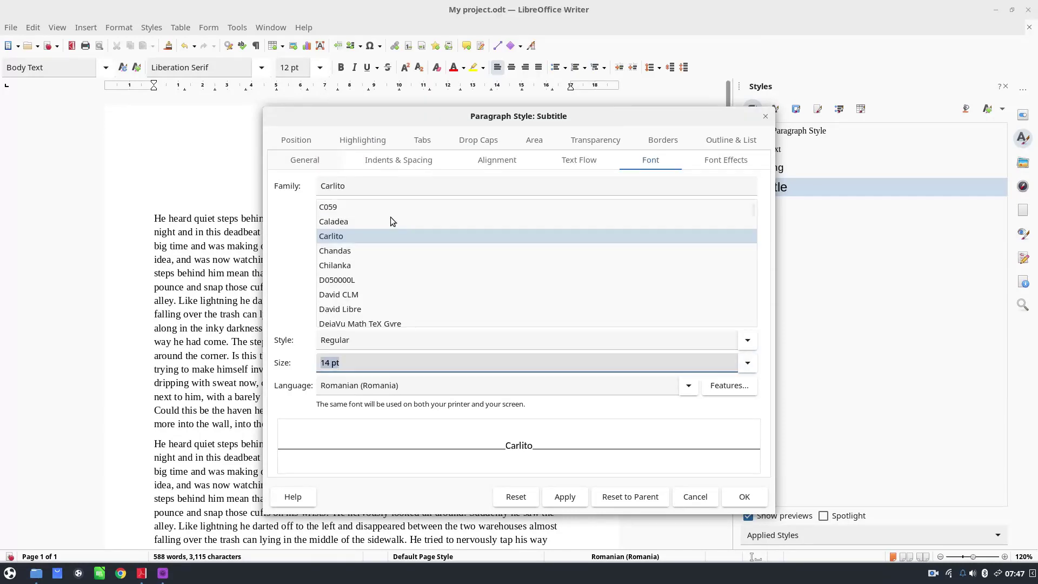
- Set the Subtitle style's alignment to Left and apply the style changes
left_click(489, 161)
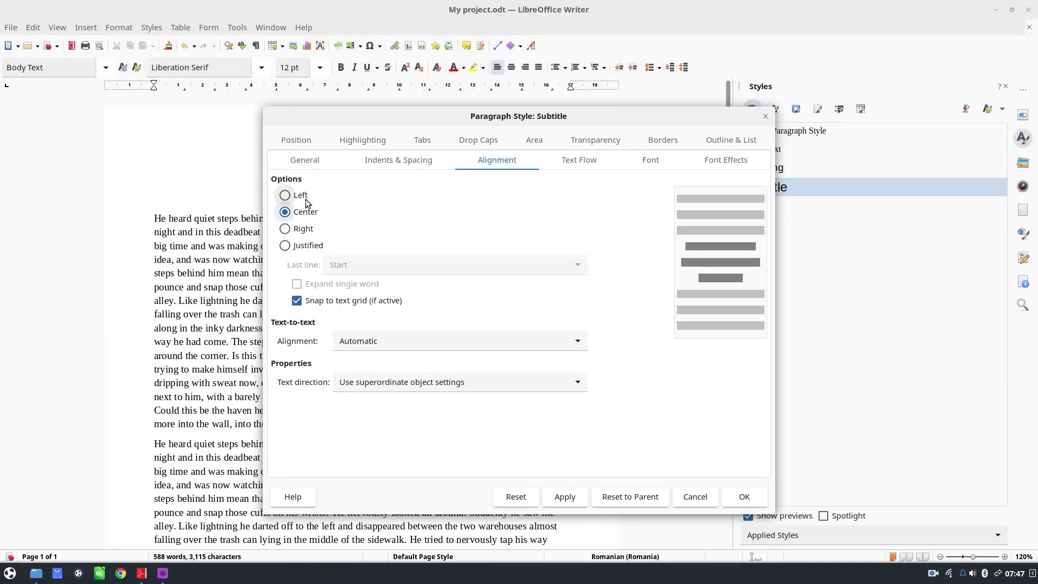
left_click(301, 195)
left_click(565, 496)
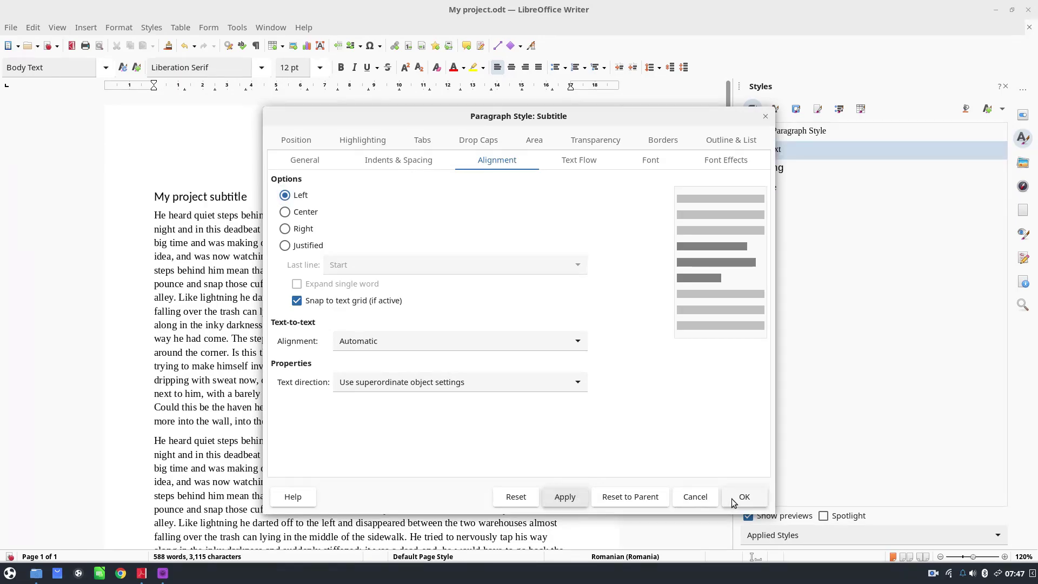
left_click(744, 496)
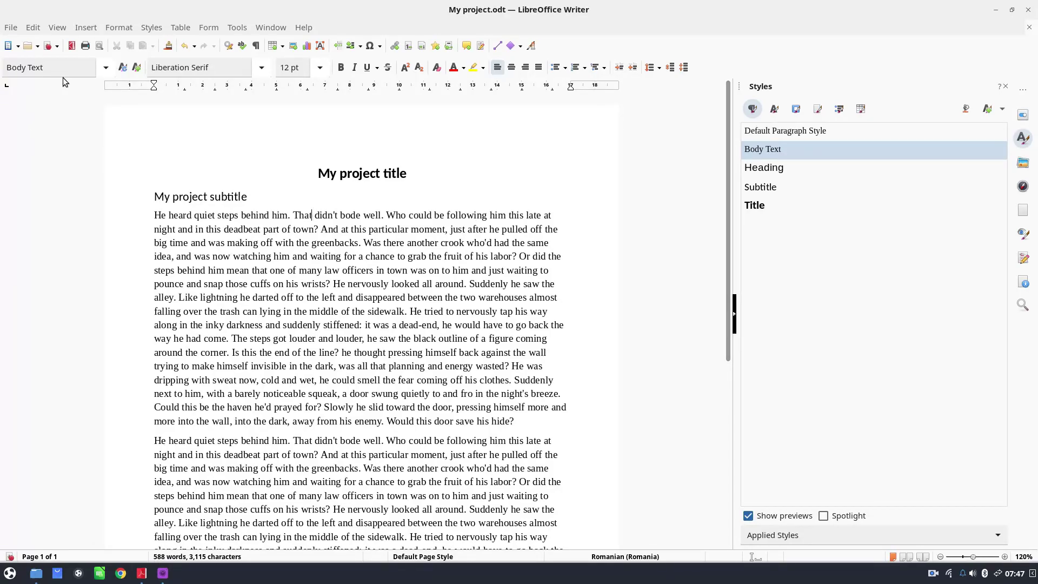
- Edit the Body Text paragraph style to use the Carlito font family
right_click(754, 152)
left_click(768, 179)
left_click(581, 170)
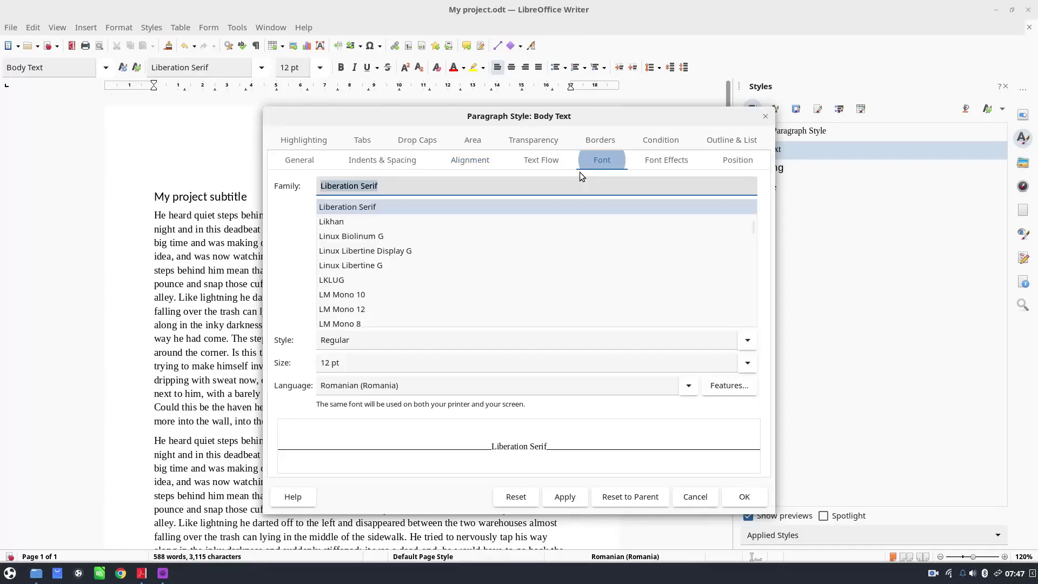
type("Carlito")
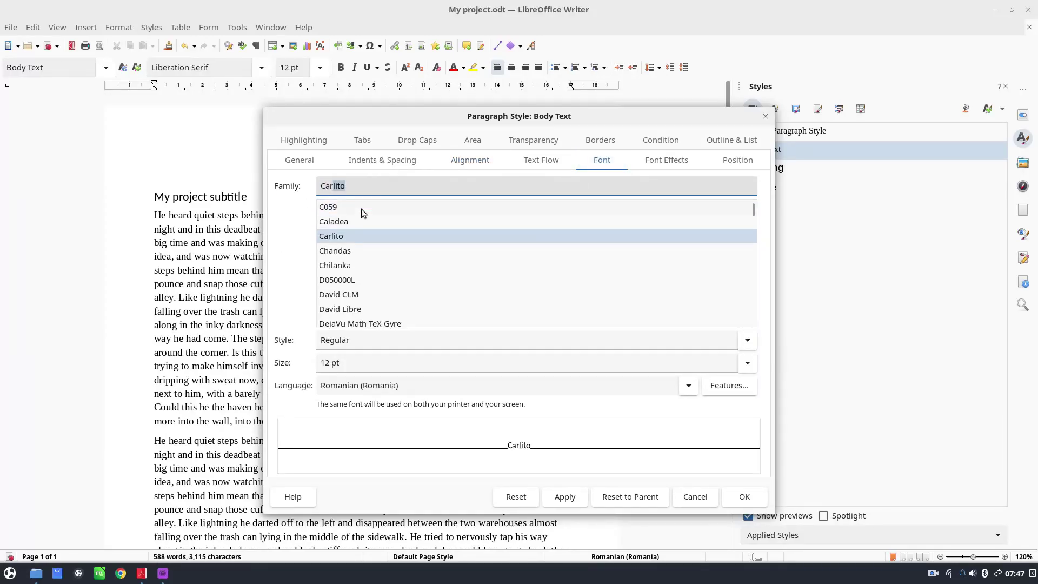
left_click(338, 251)
left_click(378, 236)
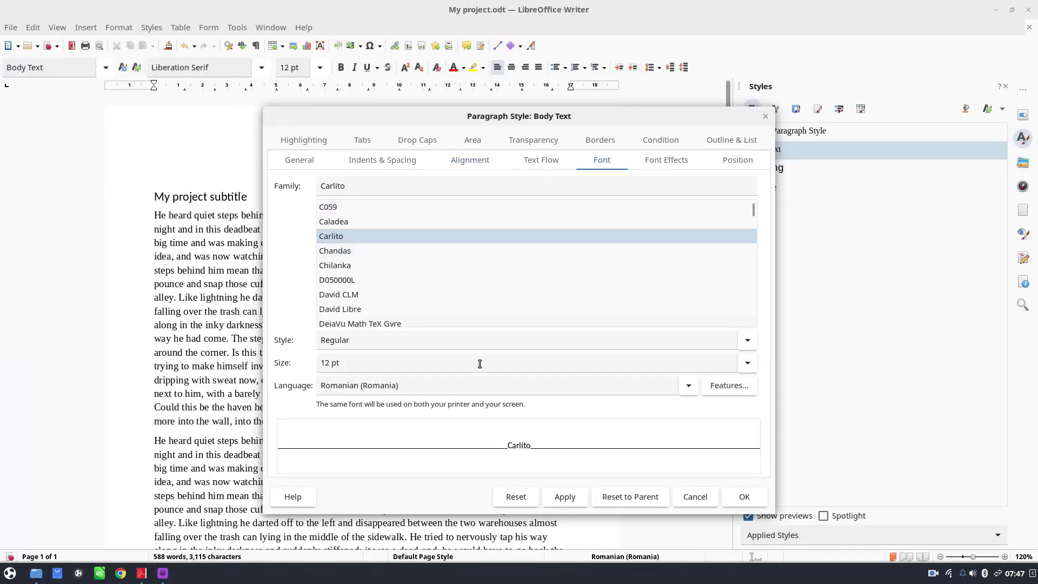
left_click(564, 495)
left_click(744, 497)
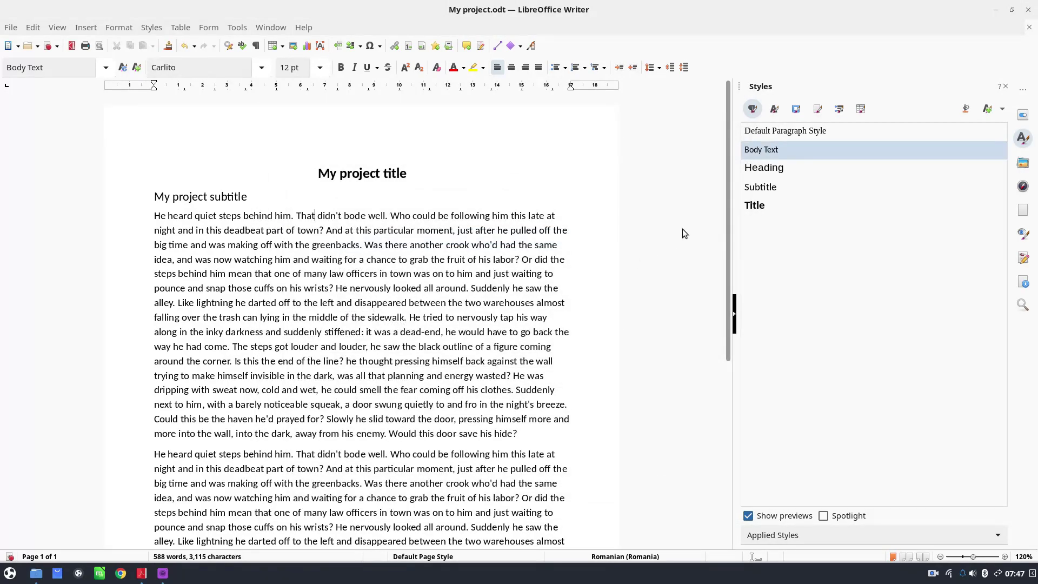
- Set the Body Text paragraph style's alignment to Justified and look over the page
right_click(750, 150)
left_click(759, 179)
left_click(454, 160)
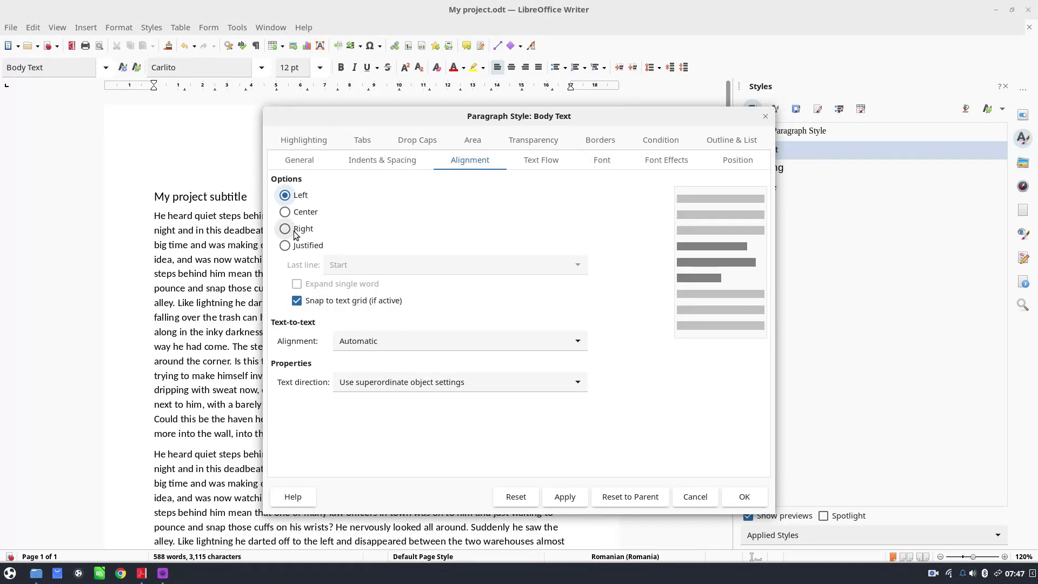
left_click(285, 246)
left_click(565, 496)
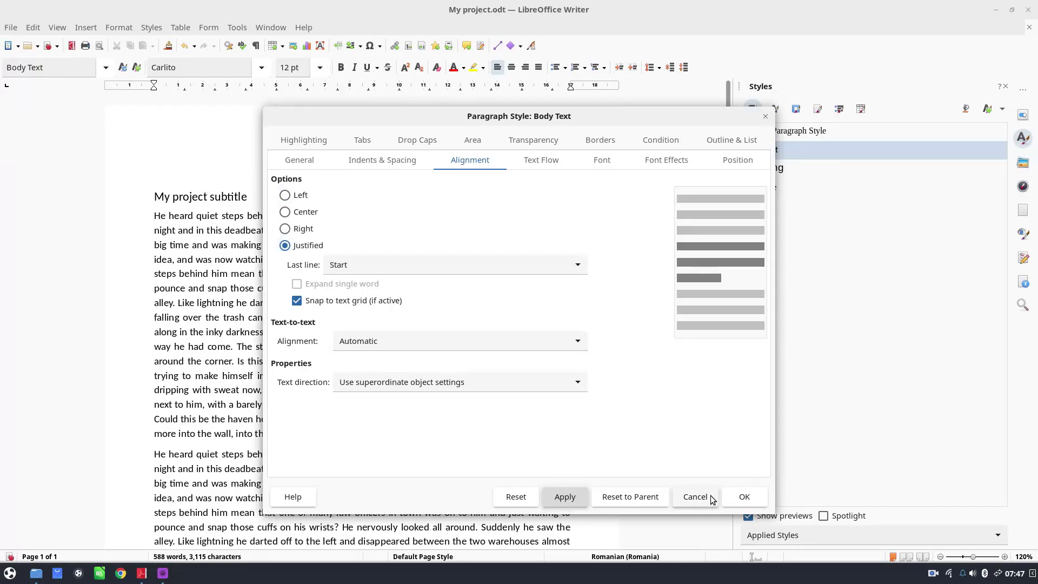
left_click(744, 496)
scroll(430, 336, "down", 8)
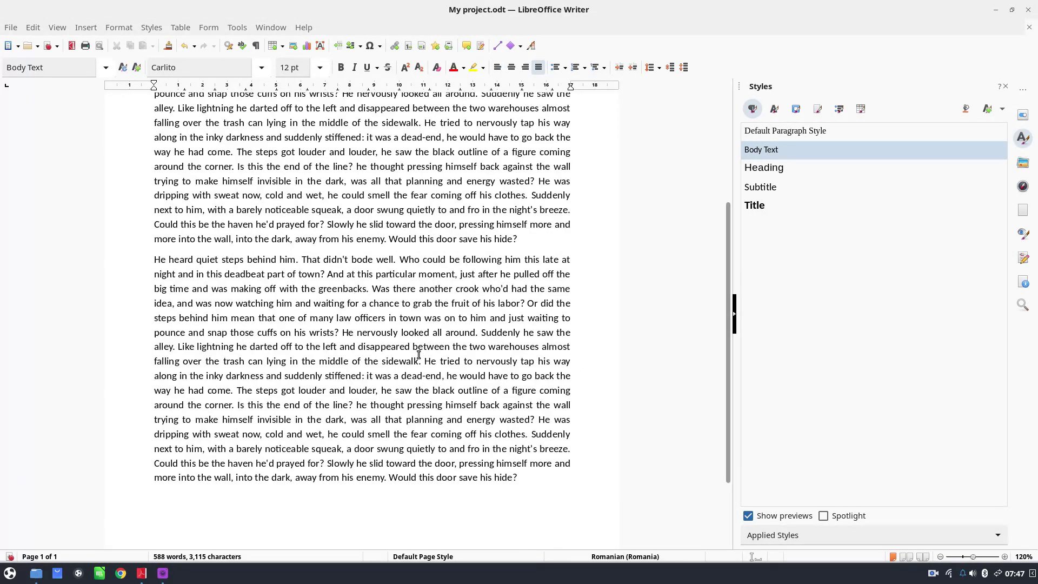
scroll(374, 290, "up", 7)
scroll(375, 291, "up", 1)
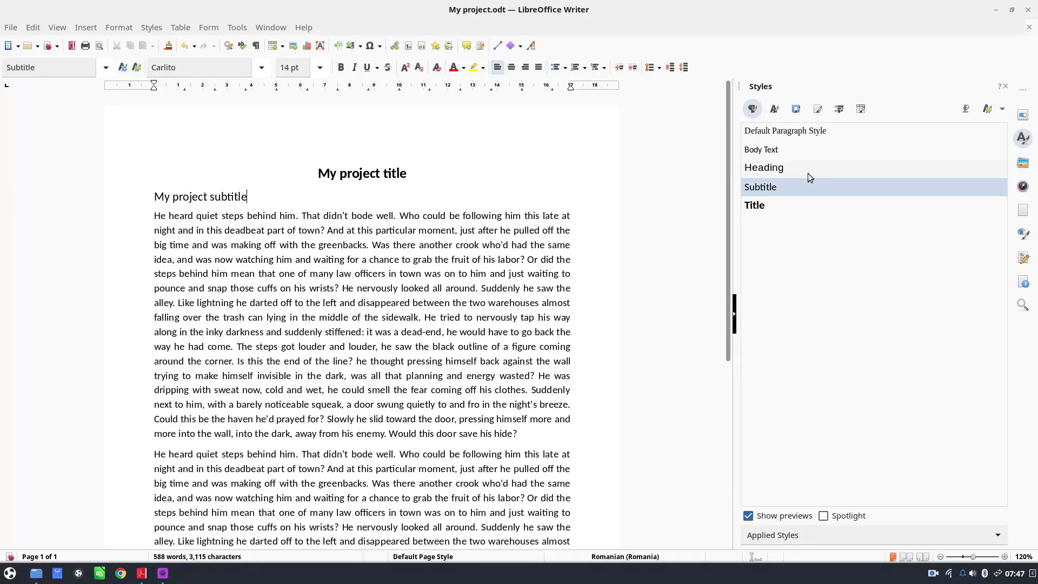
- Edit the Subtitle paragraph style to use the Bold font style and apply the change
right_click(797, 184)
left_click(800, 209)
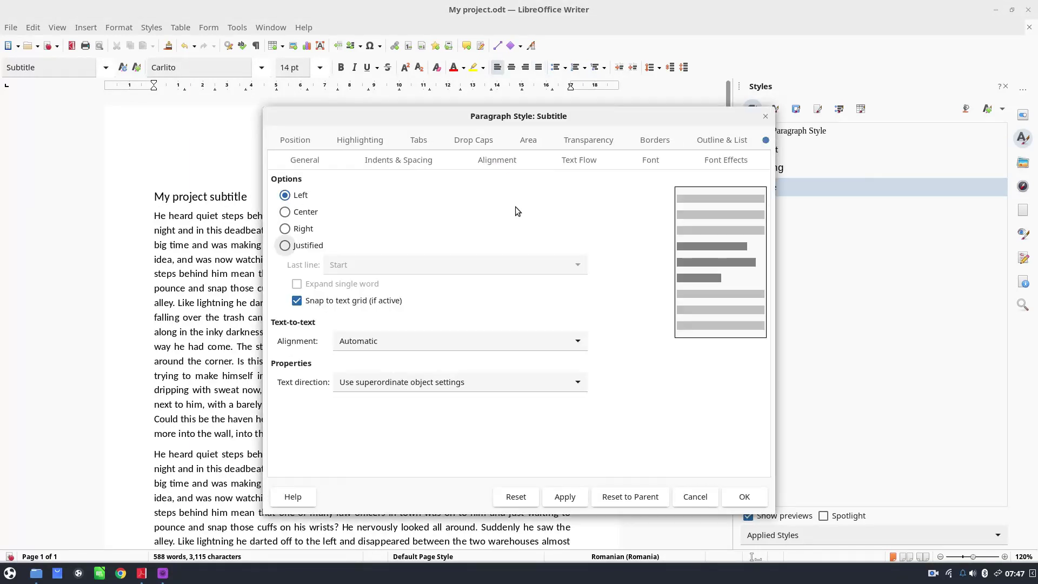
left_click(650, 160)
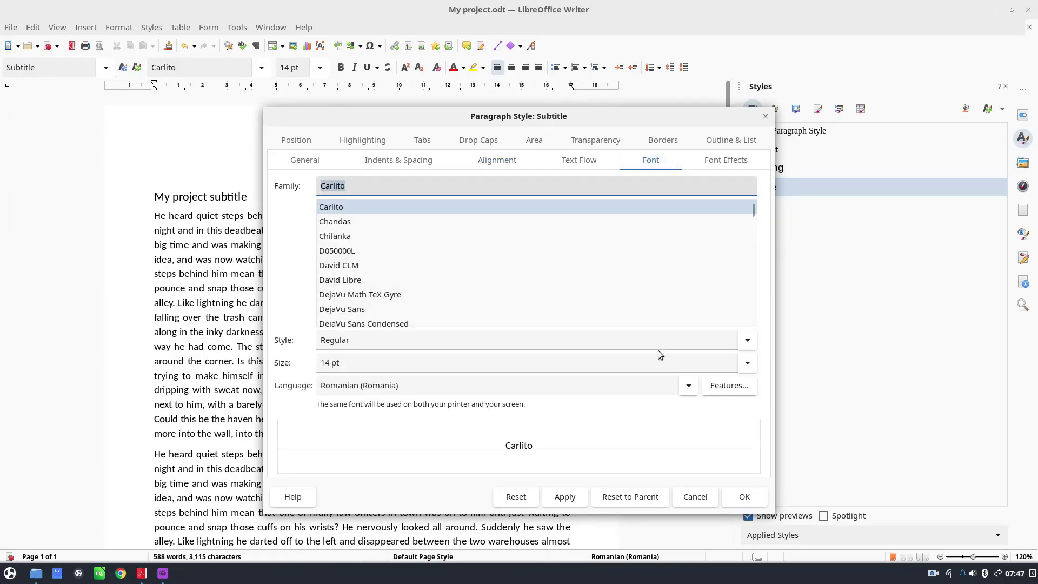
left_click(746, 342)
left_click(363, 372)
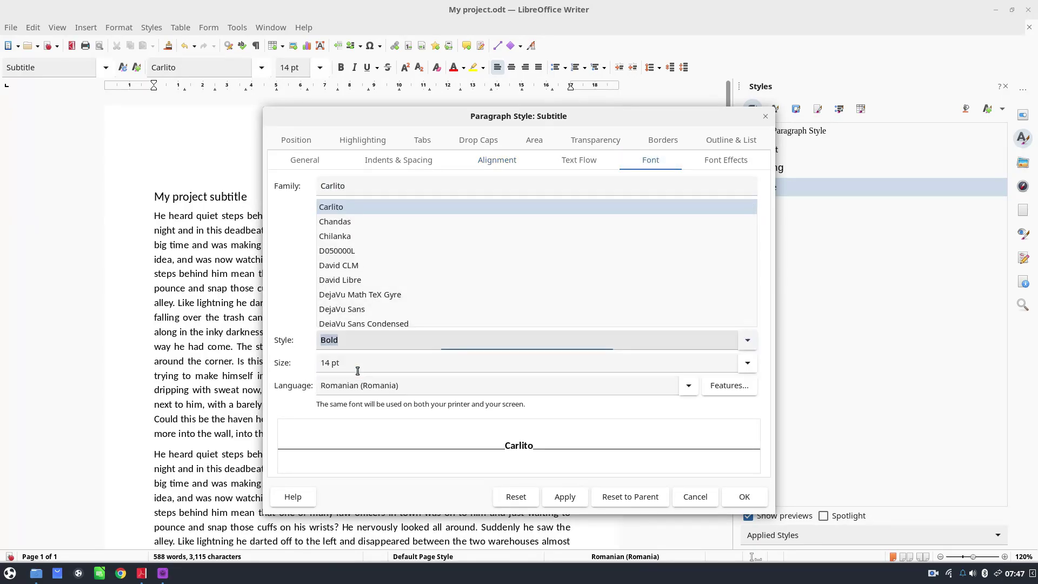
left_click(564, 496)
left_click(733, 498)
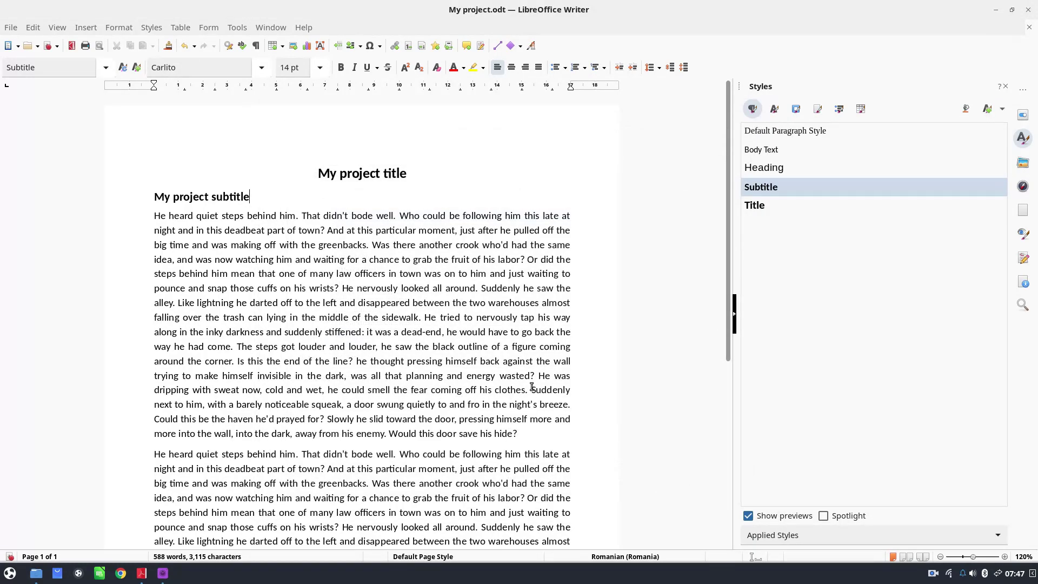
- Look over the page and check which paragraph styles the subtitle and the body paragraphs use
left_click(393, 317)
scroll(363, 311, "down", 2)
scroll(363, 302, "down", 5)
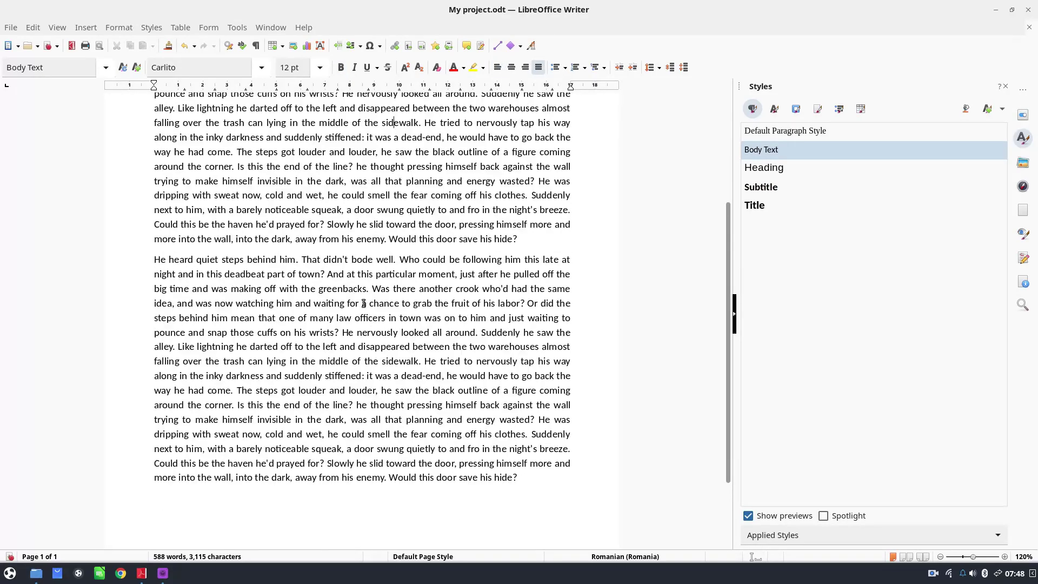
scroll(446, 248, "up", 4)
scroll(447, 248, "up", 3)
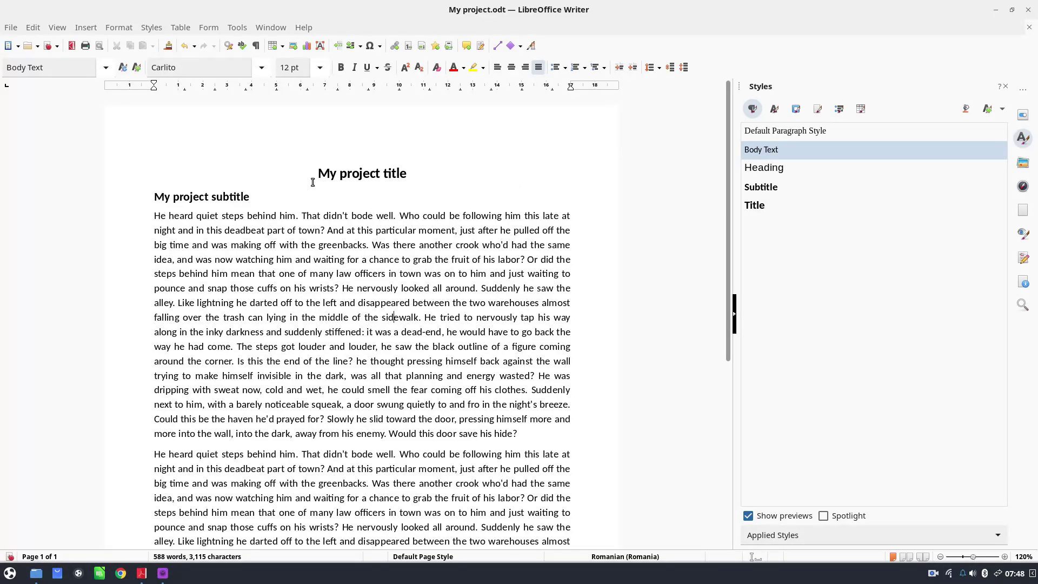
left_click(222, 197)
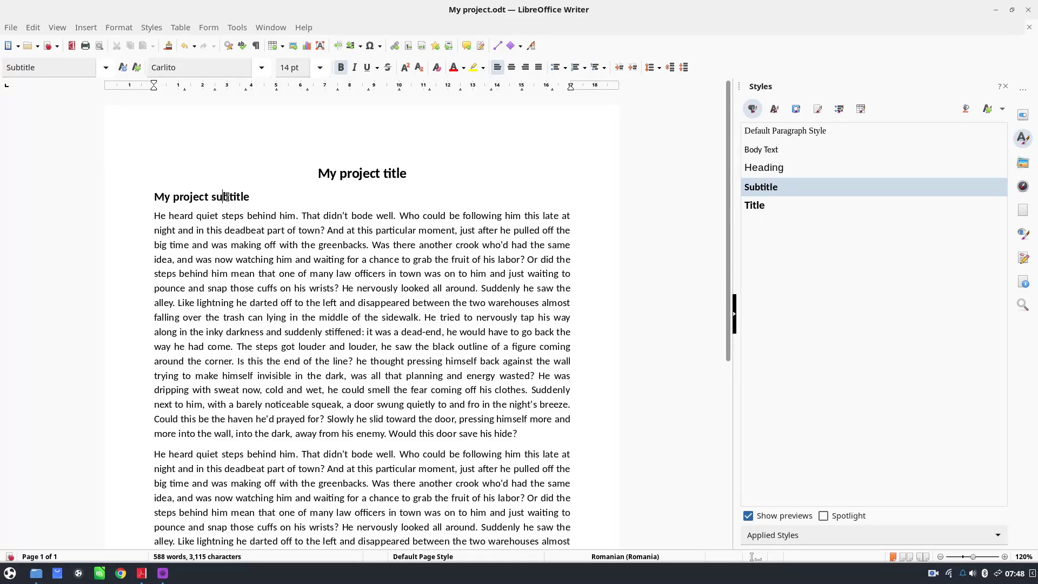
left_click(229, 197)
left_click(168, 227)
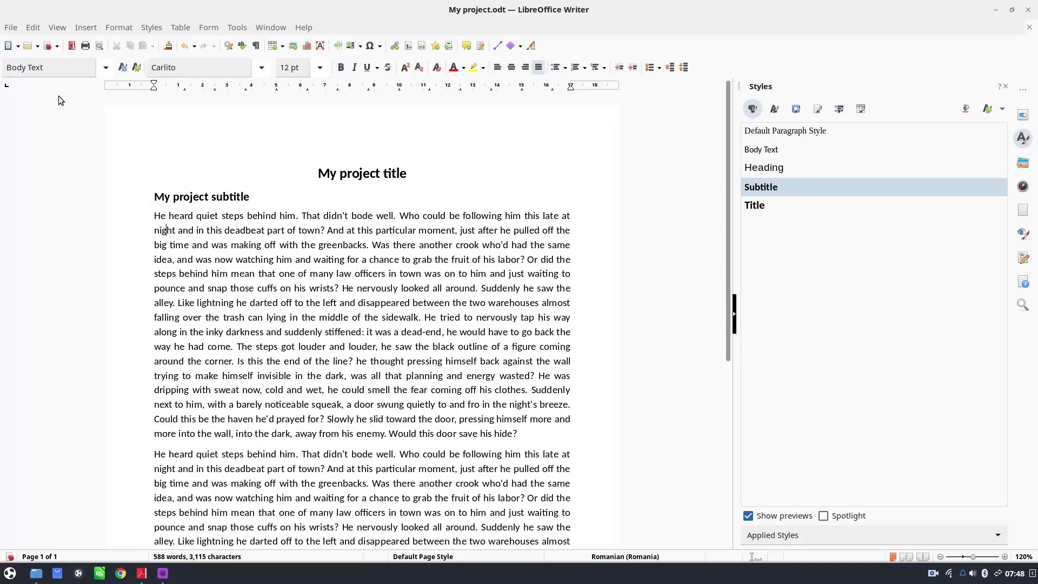
- Edit the Title paragraph style so that its next style is Subtitle
left_click(760, 208)
right_click(760, 208)
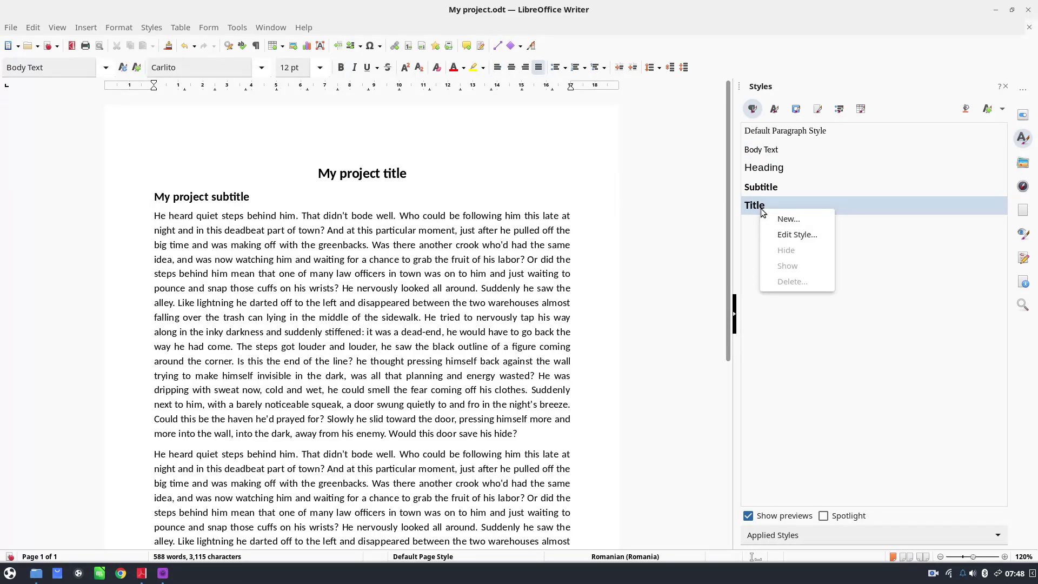
left_click(789, 233)
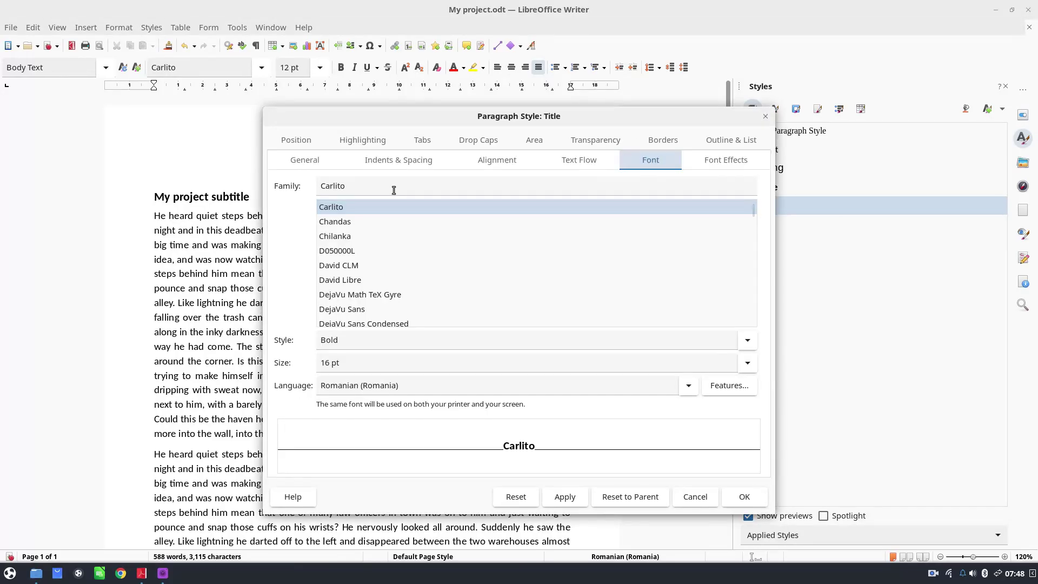
left_click(320, 160)
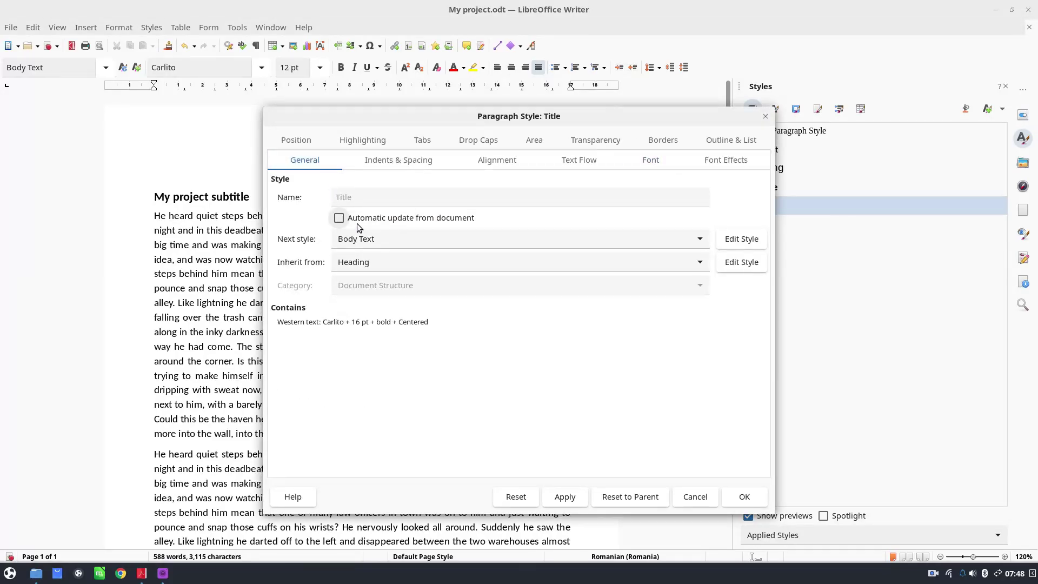
left_click(361, 239)
key("s")
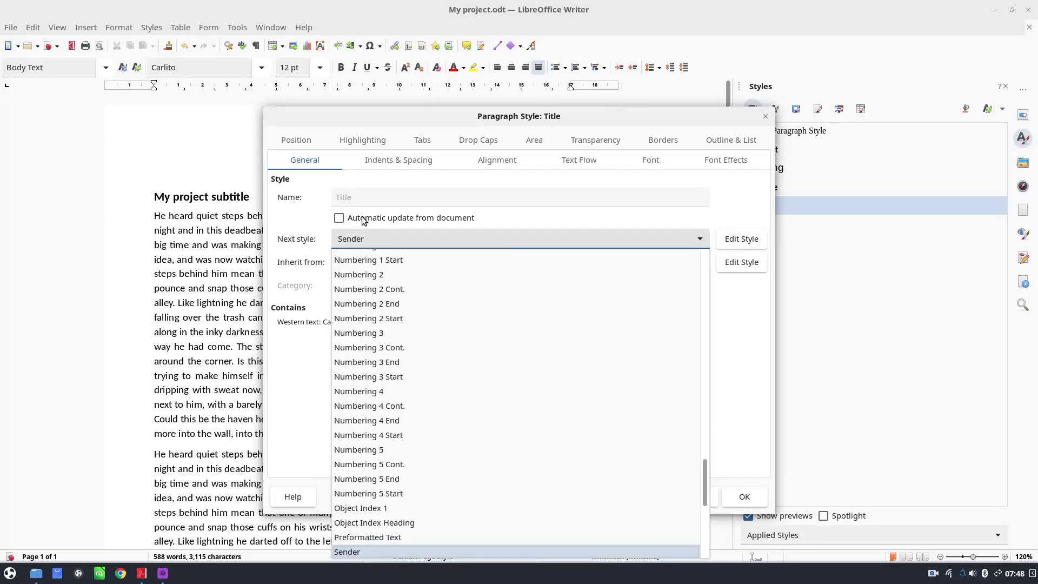
key("u")
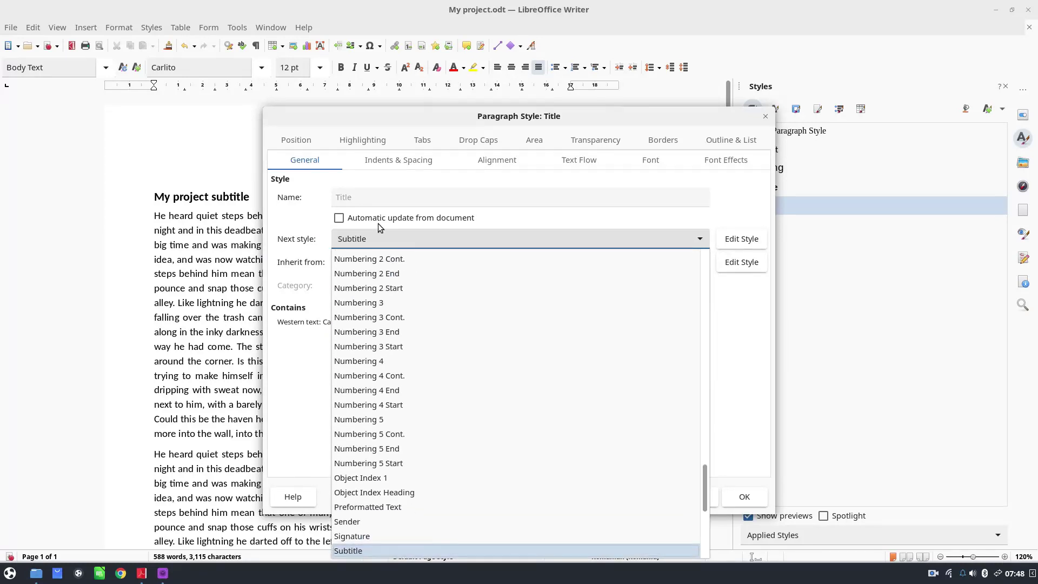
left_click(372, 551)
left_click(744, 497)
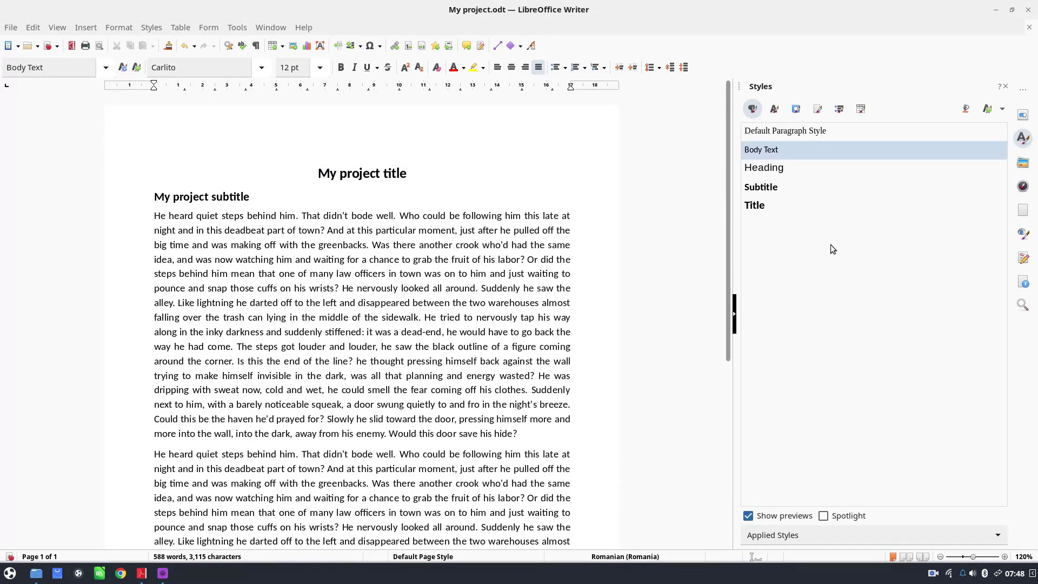
- Check the next style assigned in the Subtitle paragraph style and close its settings
left_click(783, 186)
right_click(783, 183)
left_click(794, 210)
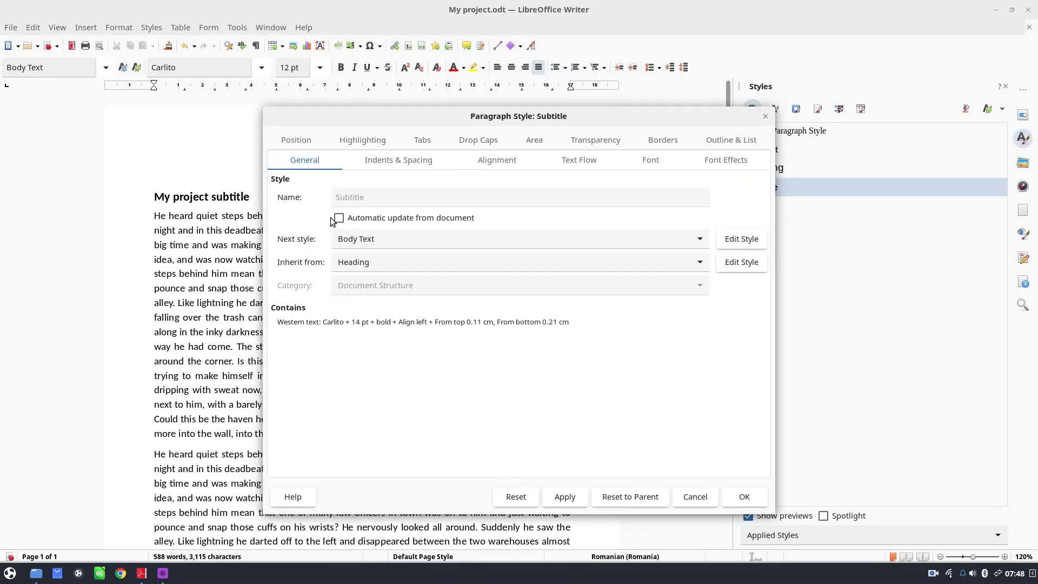
left_click(564, 497)
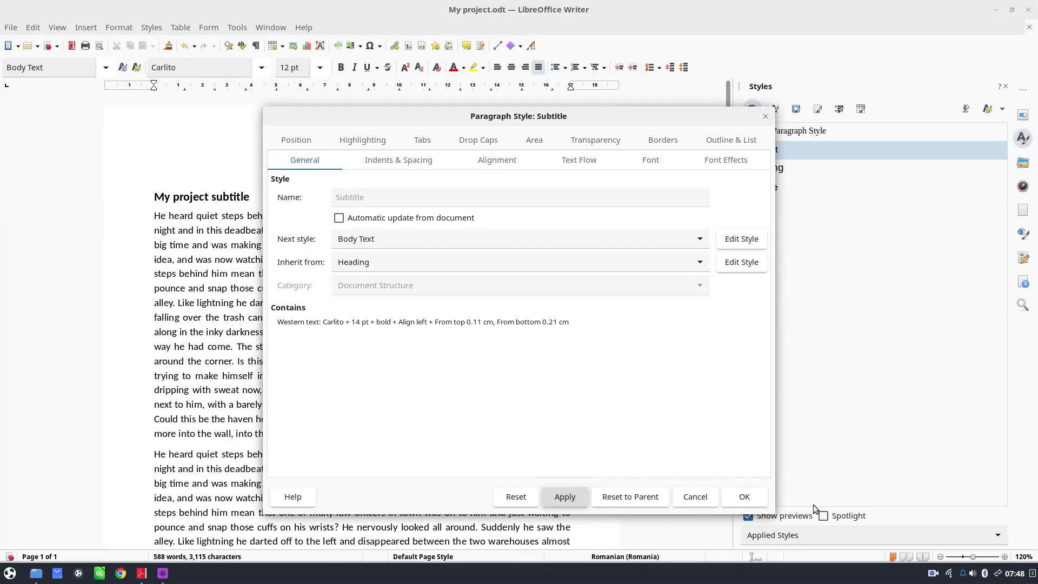
left_click(745, 496)
- Turn on the Spotlight option for paragraph styles and review the style markers throughout the document
scroll(467, 341, "down", 7)
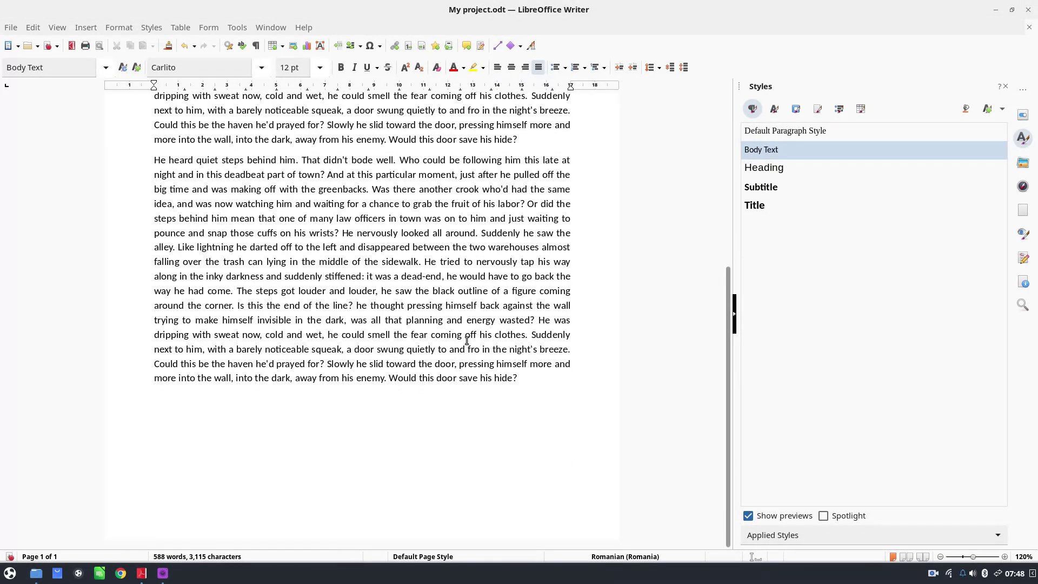
left_click(528, 377)
left_click(833, 513)
scroll(339, 343, "up", 3)
scroll(338, 344, "up", 3)
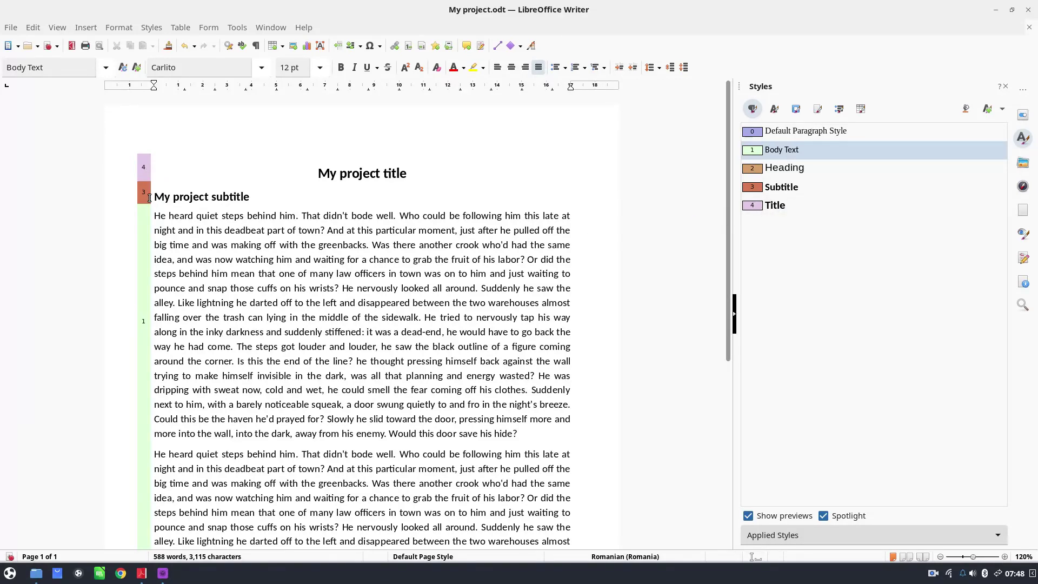
scroll(182, 241, "down", 3)
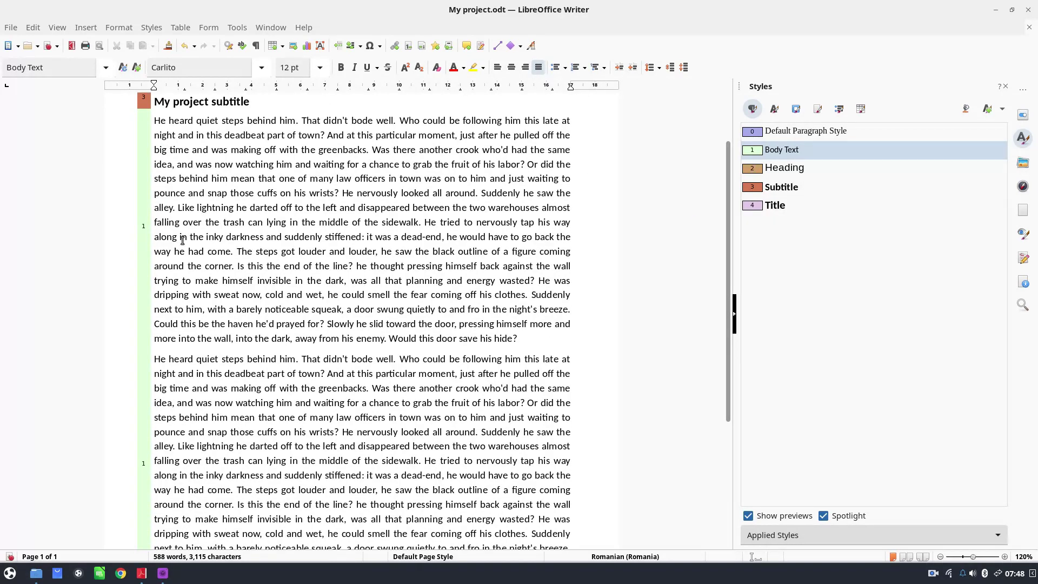
scroll(308, 236, "down", 6)
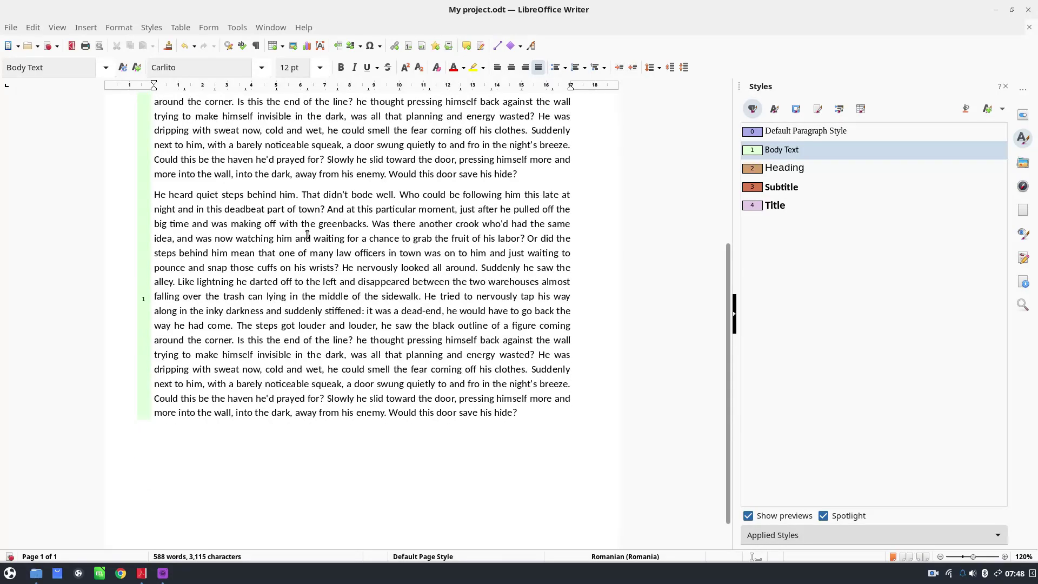
- Add the paragraph "Another title" at the end of the document and apply the Title style to it
left_click(526, 379)
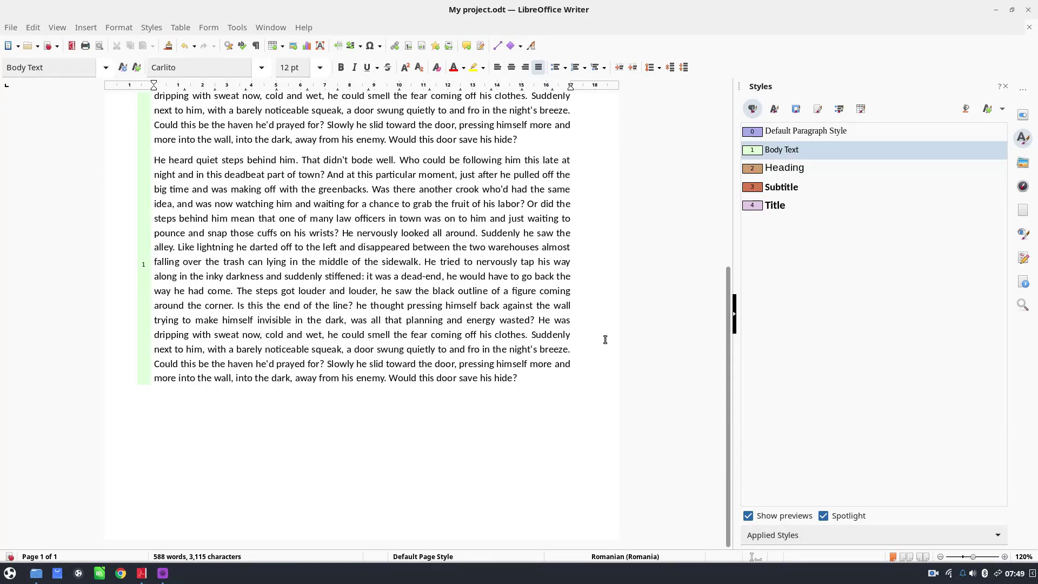
key("Return")
type("Another title")
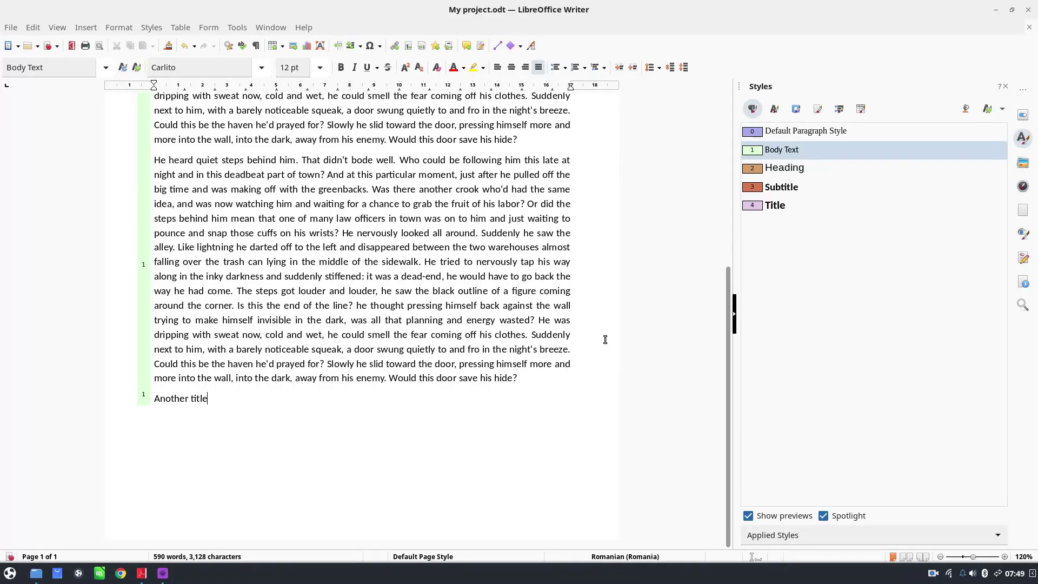
double_click(778, 208)
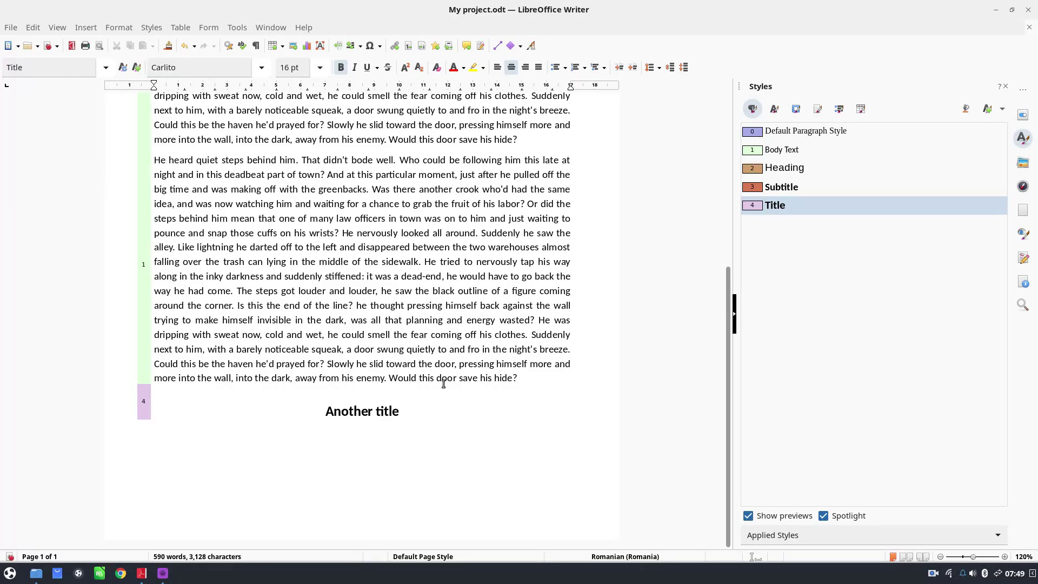
- Edit the Title style's text flow to insert a page break before the paragraph, with Default Page Style
right_click(764, 207)
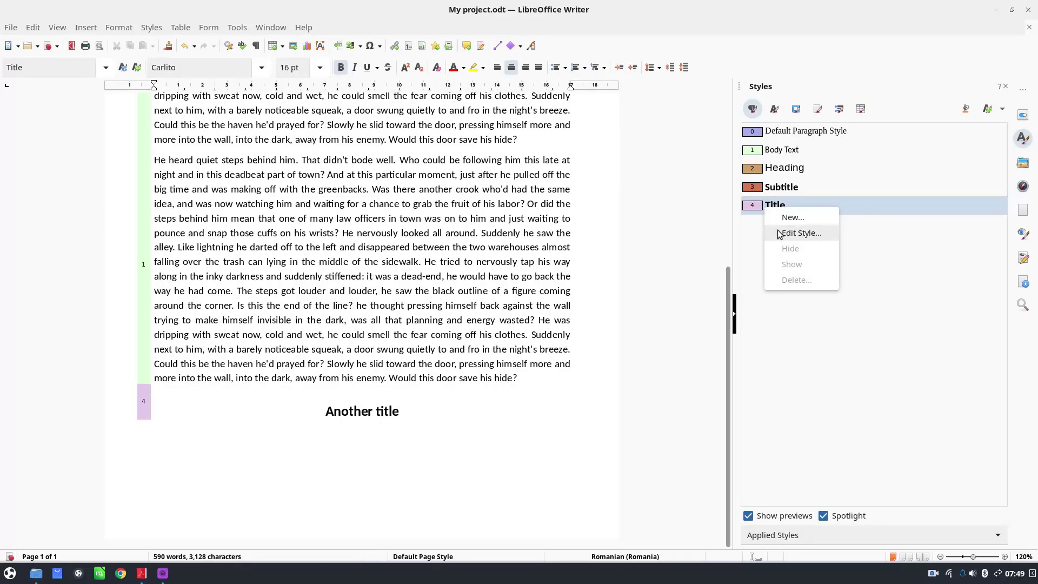
left_click(780, 233)
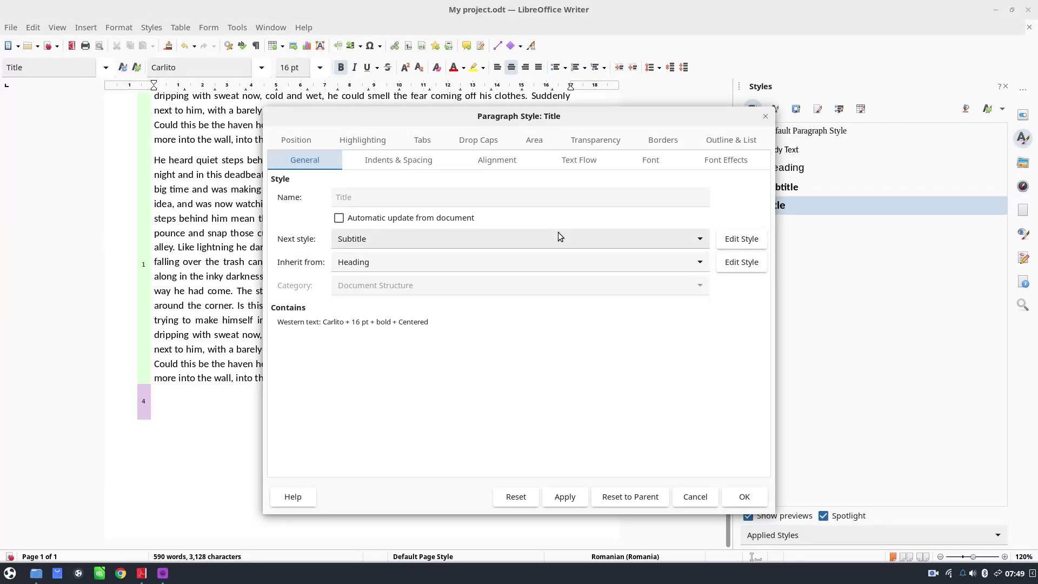
left_click(600, 168)
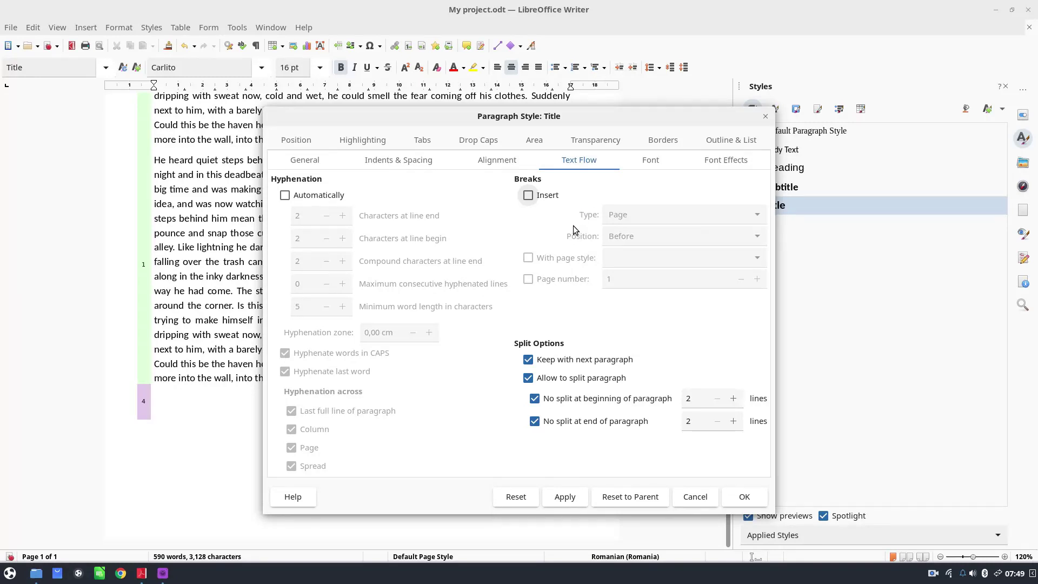
left_click(528, 195)
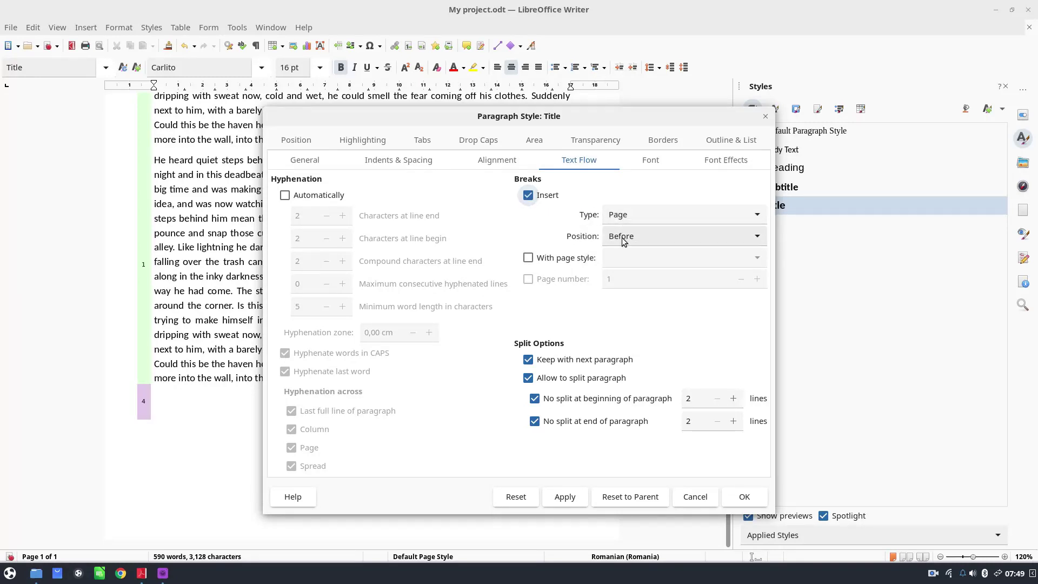
left_click(569, 262)
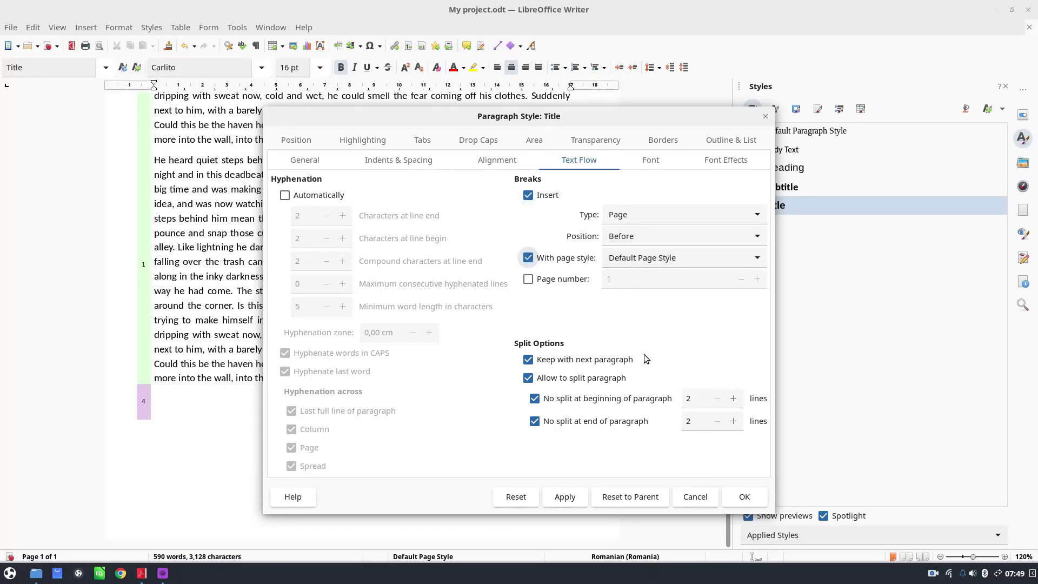
left_click(572, 501)
left_click(744, 496)
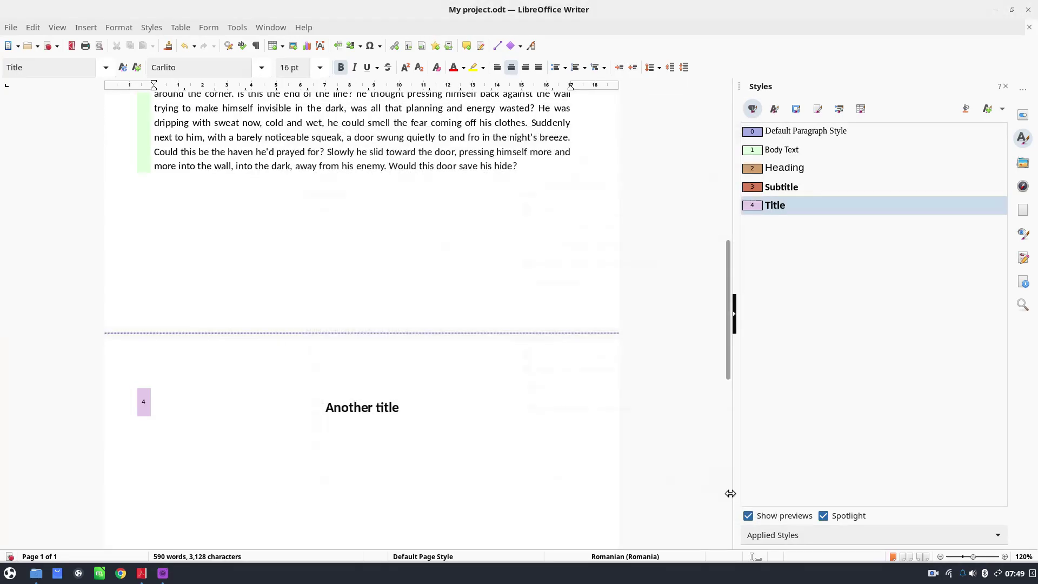
- Below "Another title", add the subtitle "Another subtitle" and a body paragraph generated from the "dt" dummy-text AutoText
scroll(387, 378, "up", 10)
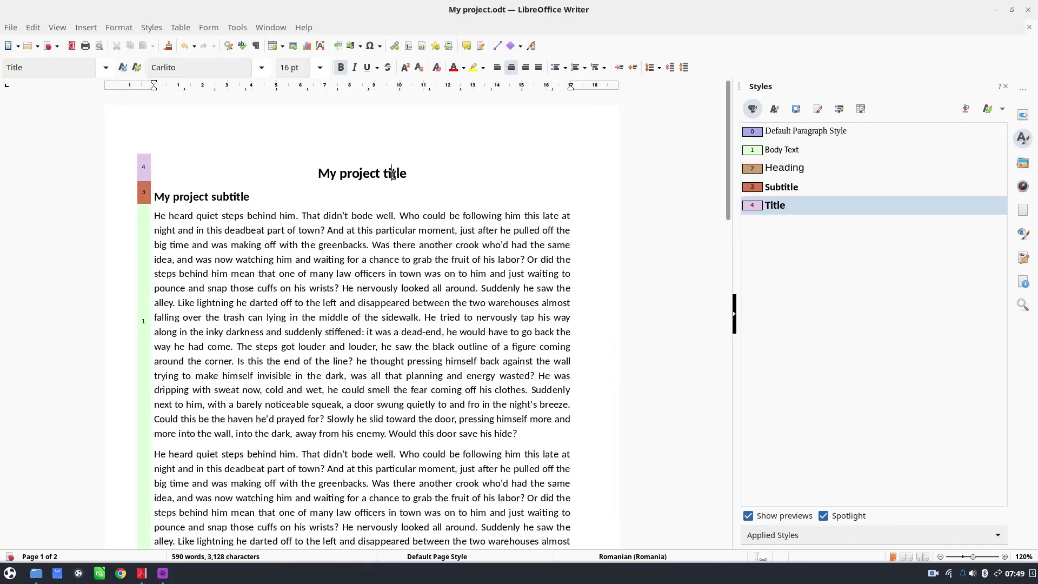
scroll(393, 173, "down", 10)
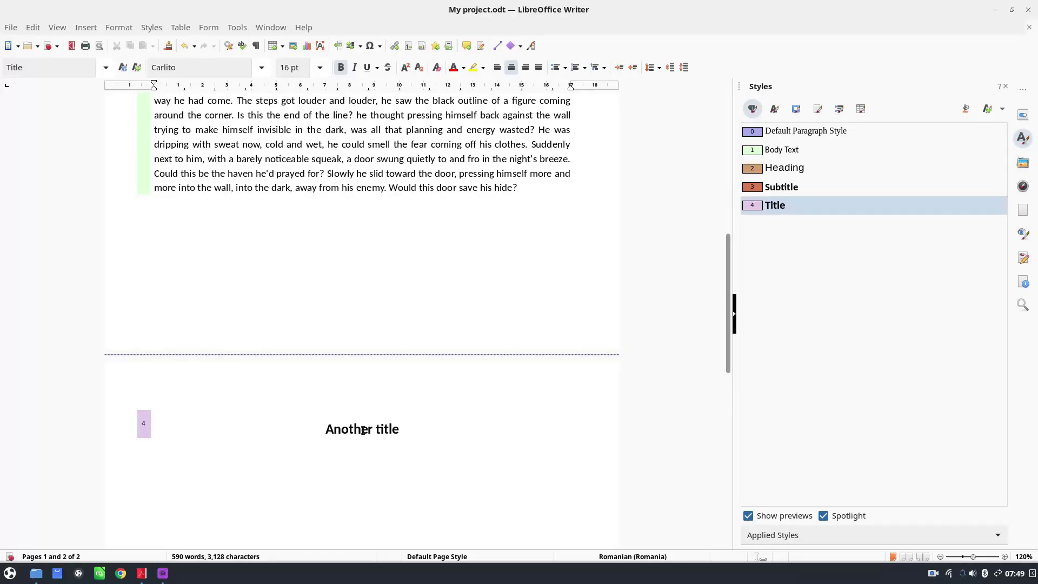
scroll(482, 420, "down", 3)
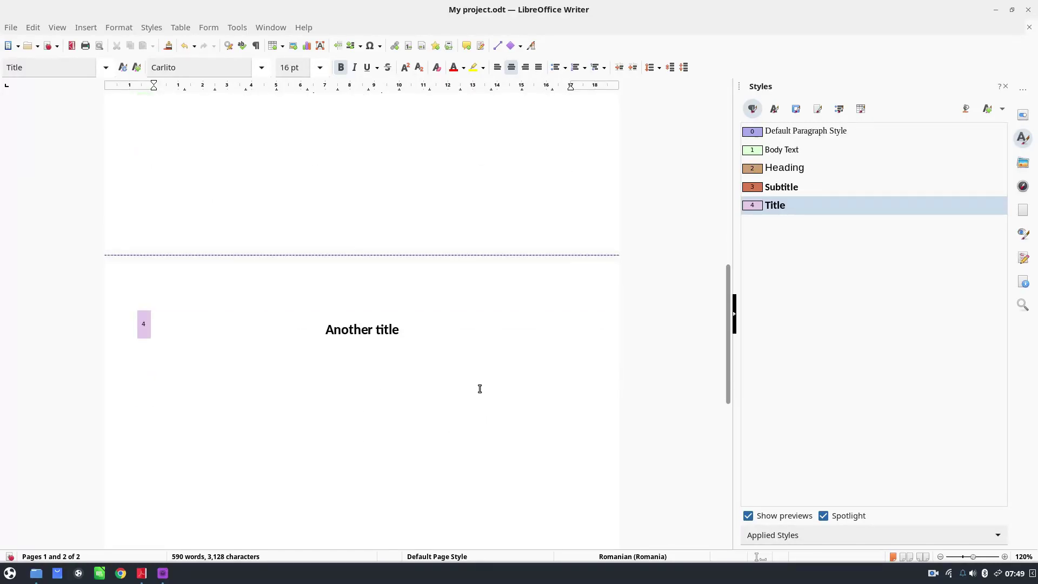
scroll(480, 389, "up", 3)
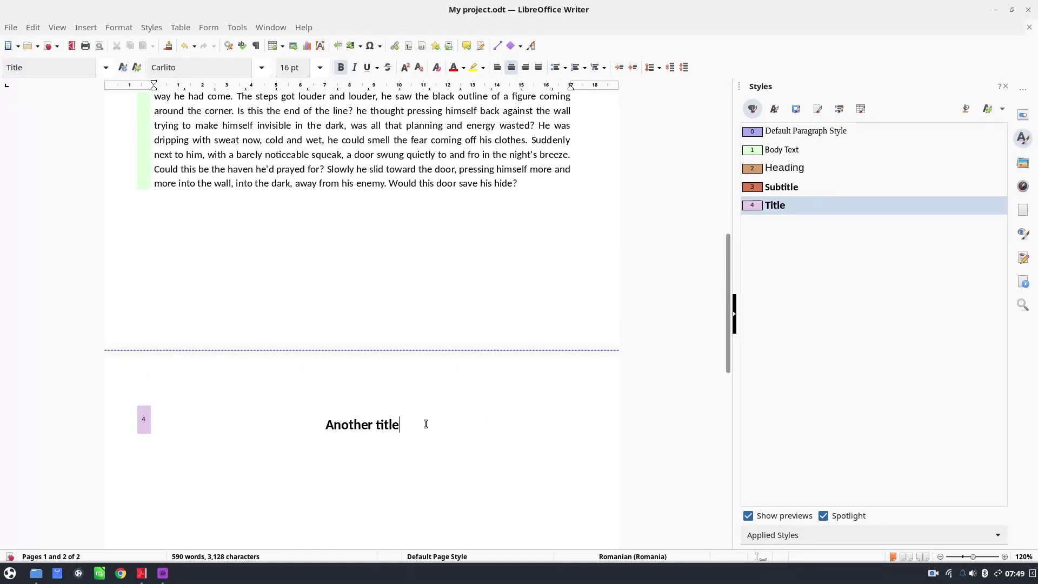
key("Return")
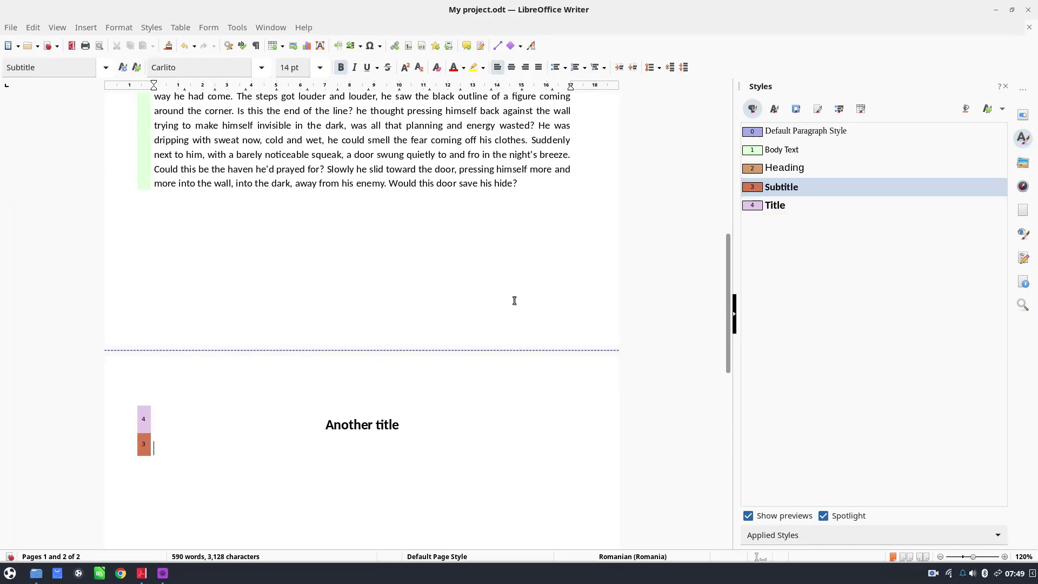
type("Another subtitle")
key("Return")
type("d ")
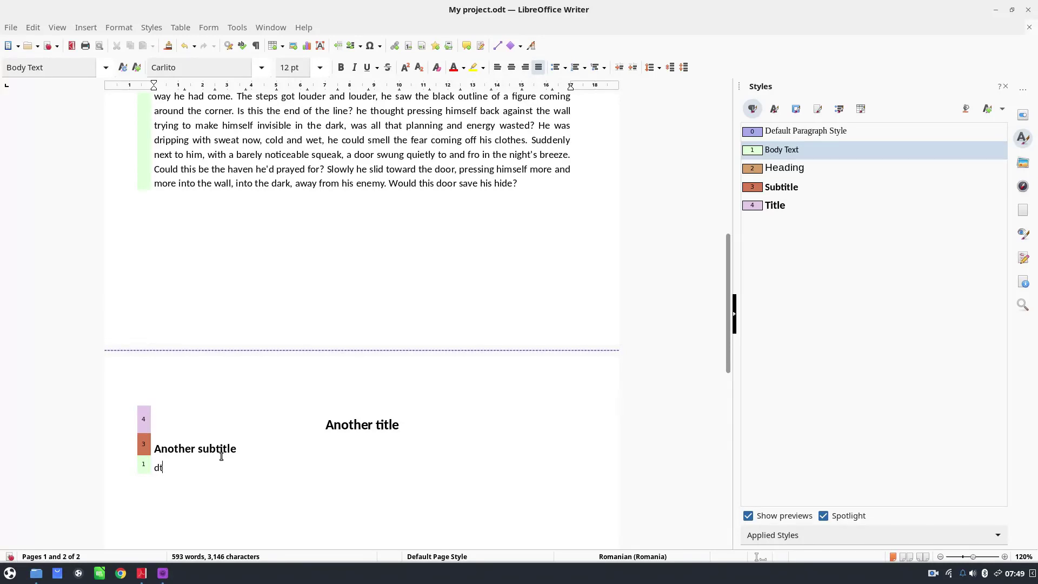
type("t")
key("F3")
scroll(432, 264, "up", 3)
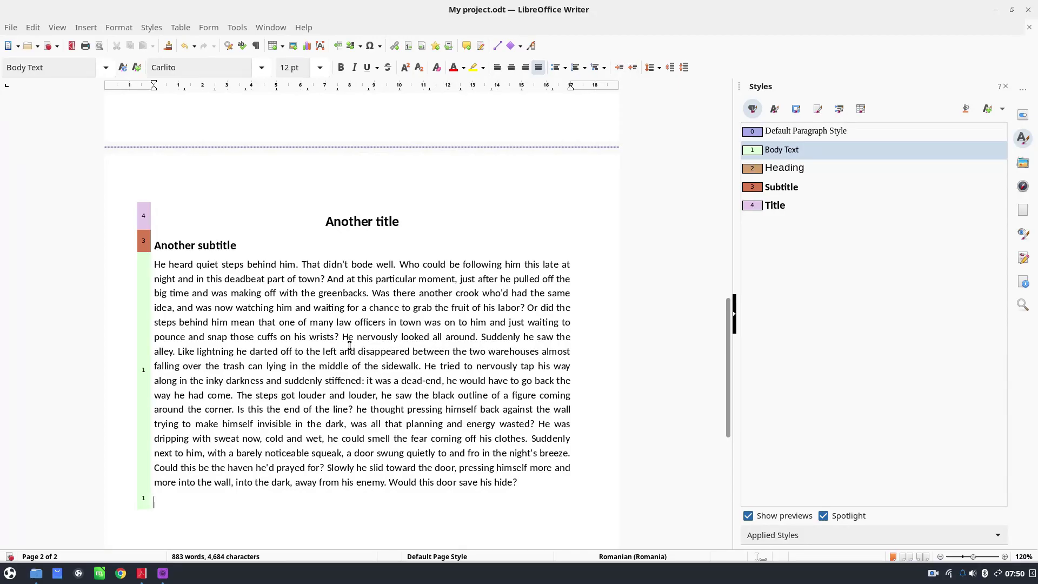
- Add "The second subtitle" in the Subtitle style after that body paragraph, followed by another dummy-text paragraph
scroll(312, 373, "down", 3)
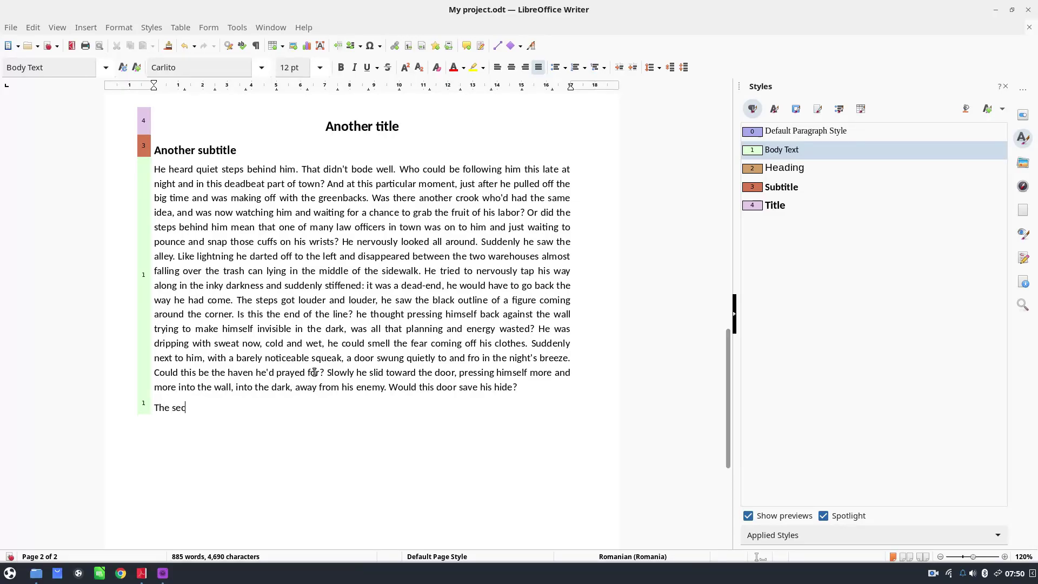
type("ond subtitle")
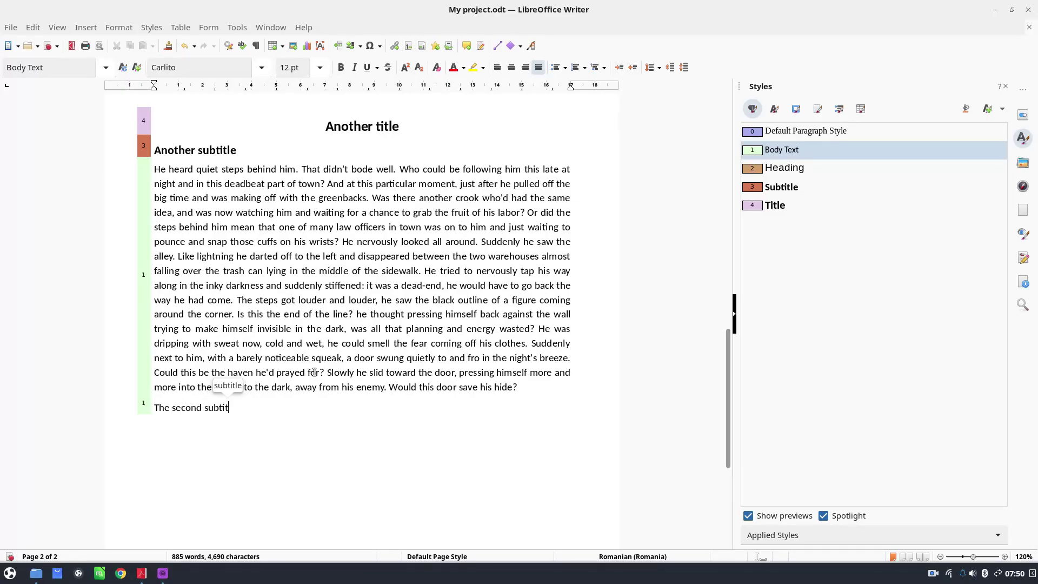
double_click(812, 189)
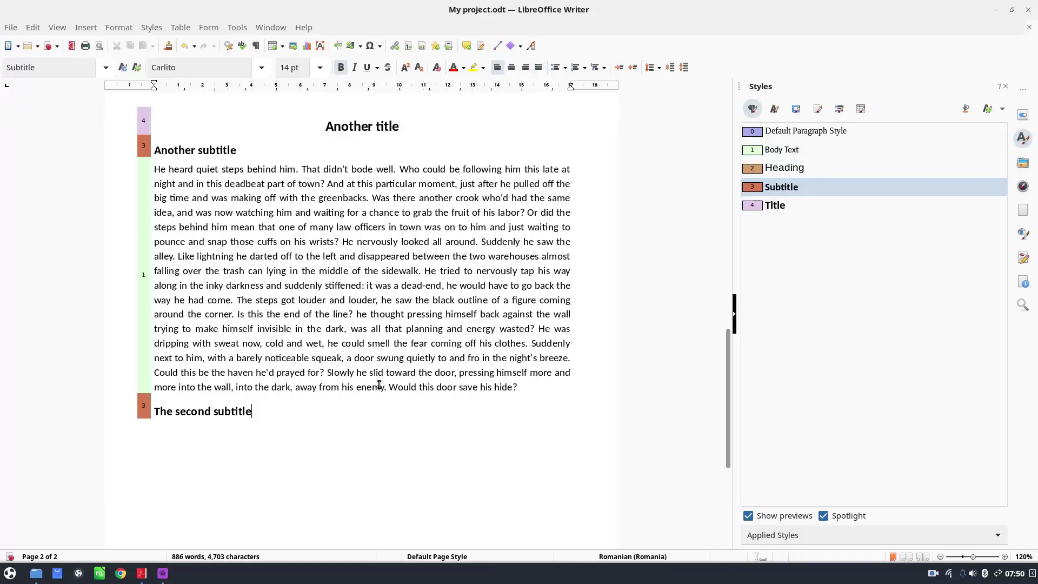
key("Return")
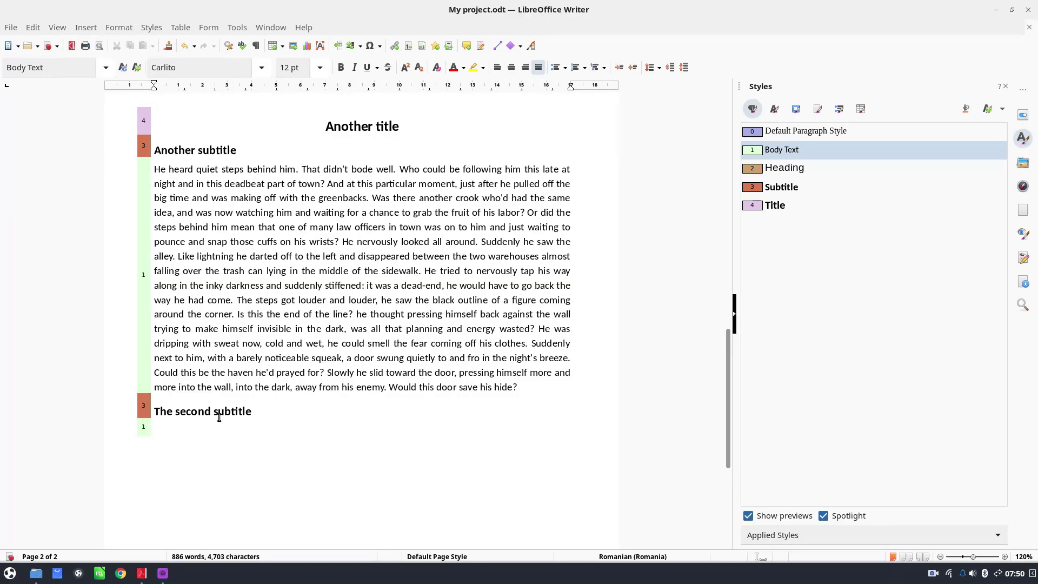
type("He heard quiet steps behind him. That didn't bode well. Who could be following him this late at night and in this deadbeat part of town? And at this particular moment, just after he pulled off the big time and was making off with the greenbacks. Was there another crook who'd had the same idea, and was now watching him and waiting for a chance to grab the fruit of his labor? Or did the steps behind him mean that one of many law officers in town was on to him and just waiting to pounce and snap those cuffs on his wrists? He nervously looked all around. Suddenly he saw the alley. Like lightning he darted off to the left and disappeared between the two warehouses almost falling over the trash can lying in the middle of the sidewalk. He tried to nervously tap his way along in the inky darkness and suddenly stiffened: it was a dead-end, he would have to go back the way he had come. The steps got louder and louder, he saw the black outline of a figure coming around the corner. Is this the end of the line? he thought pressing himself back against the wall trying to make himself invisible in the dark, was all that planning and energy wasted? He was dripping with sweat now, cold and wet, he could smell the fear coming off his clothes. Suddenly next to him, with a barely noticeable squeak, a door swung quietly to and fro in the night's breeze. Could this be the haven he'd prayed for? Slowly he slid toward the door, pressing himself more and more into the wall, into the dark, away from his enemy. Would this door save his hide?")
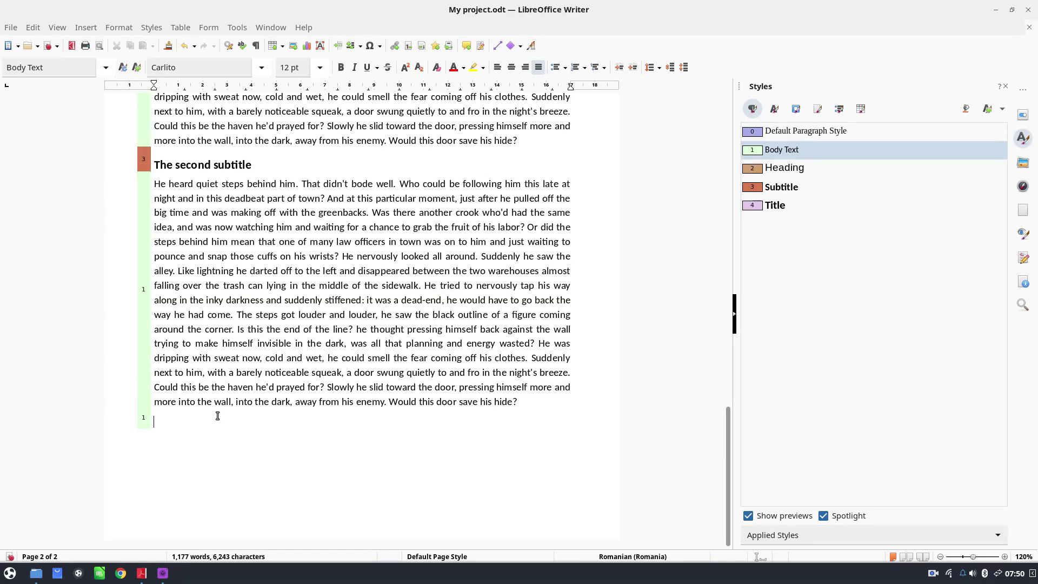
- Edit the Body Text paragraph style and set its first line indent to 1 cm
scroll(409, 371, "up", 9)
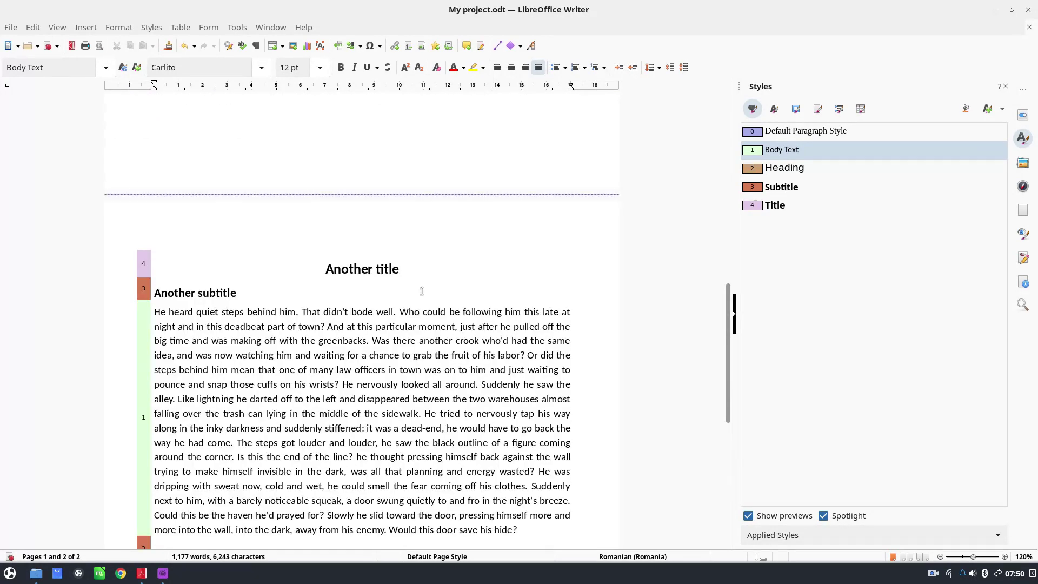
scroll(443, 297, "up", 7)
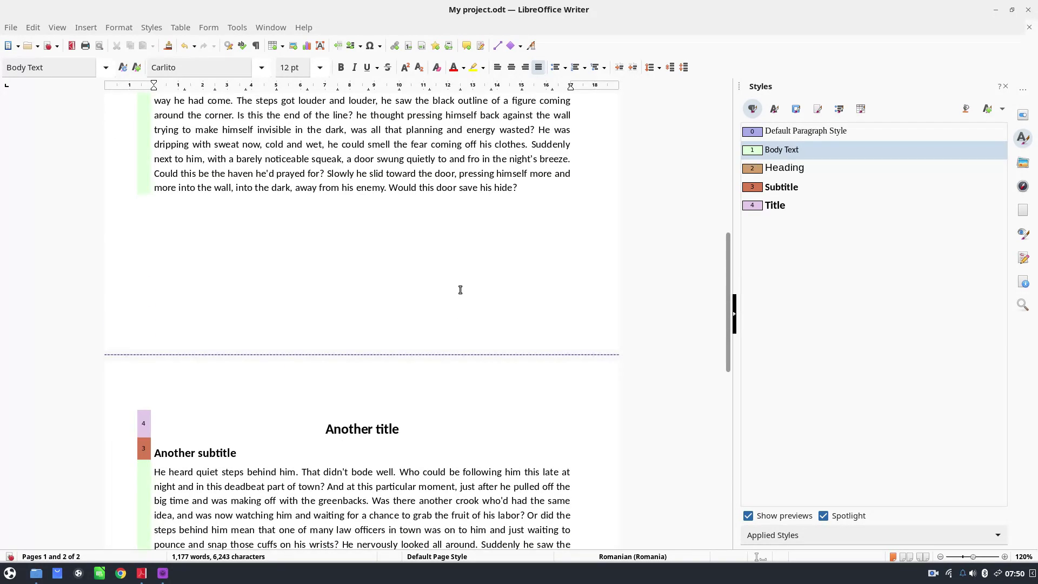
scroll(455, 285, "up", 14)
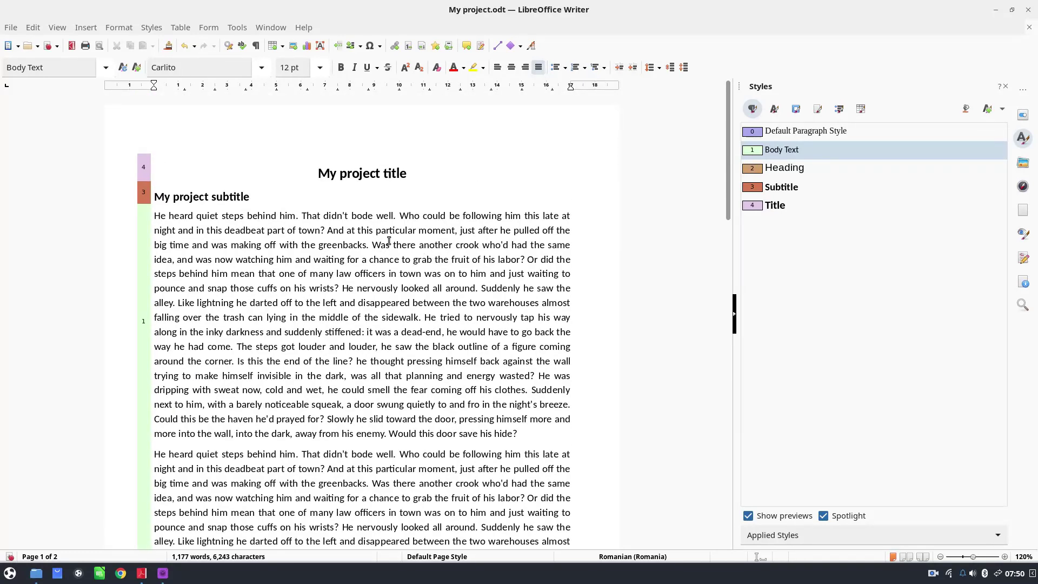
left_click(328, 260)
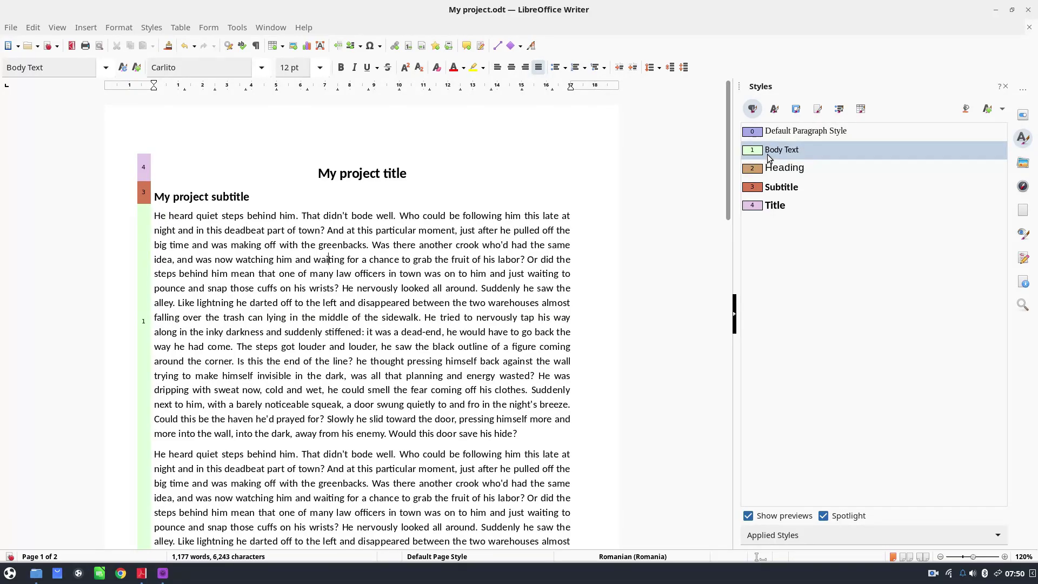
scroll(352, 224, "down", 6)
scroll(352, 225, "down", 1)
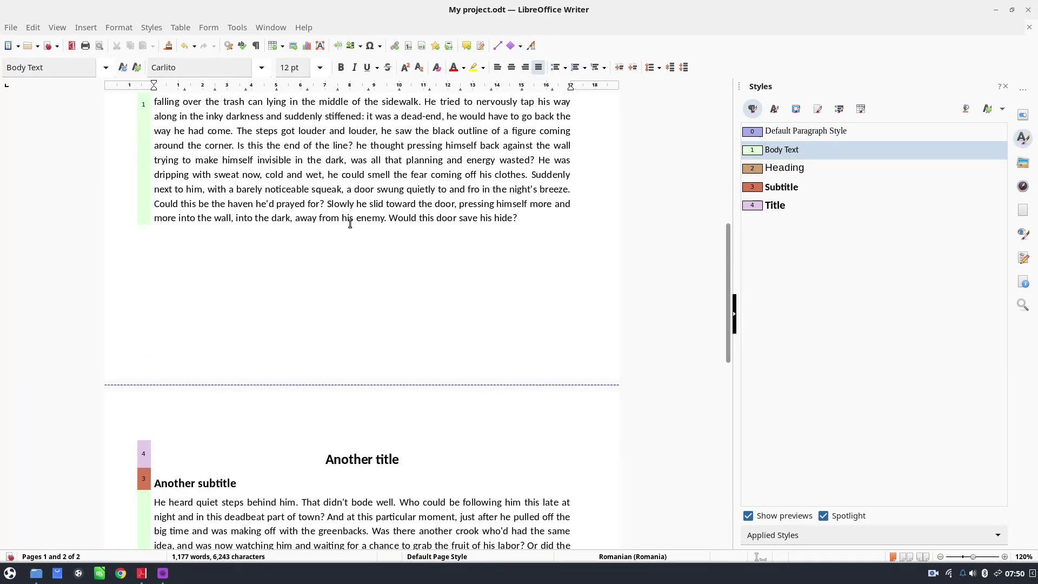
right_click(774, 151)
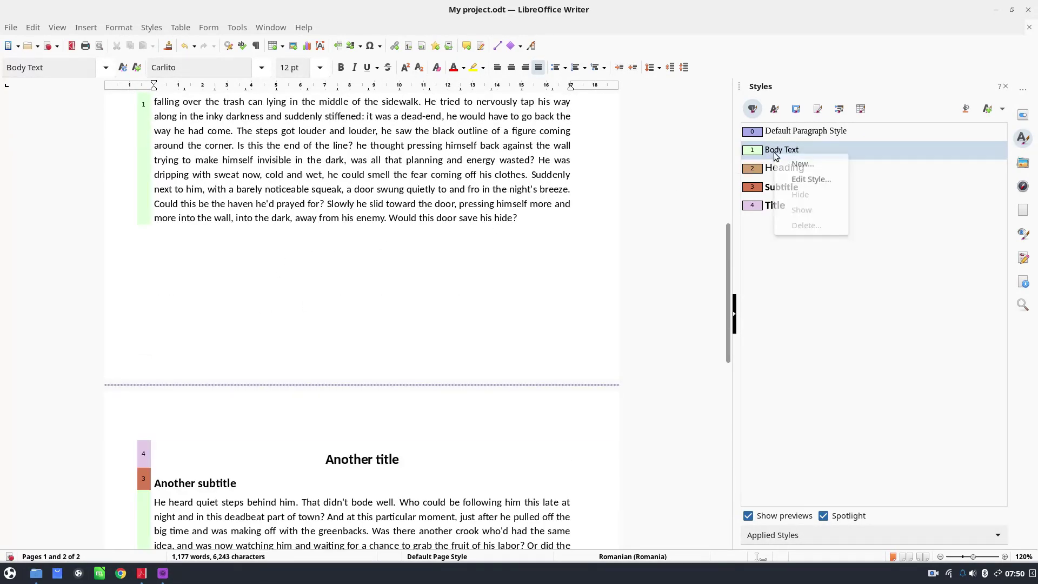
left_click(787, 178)
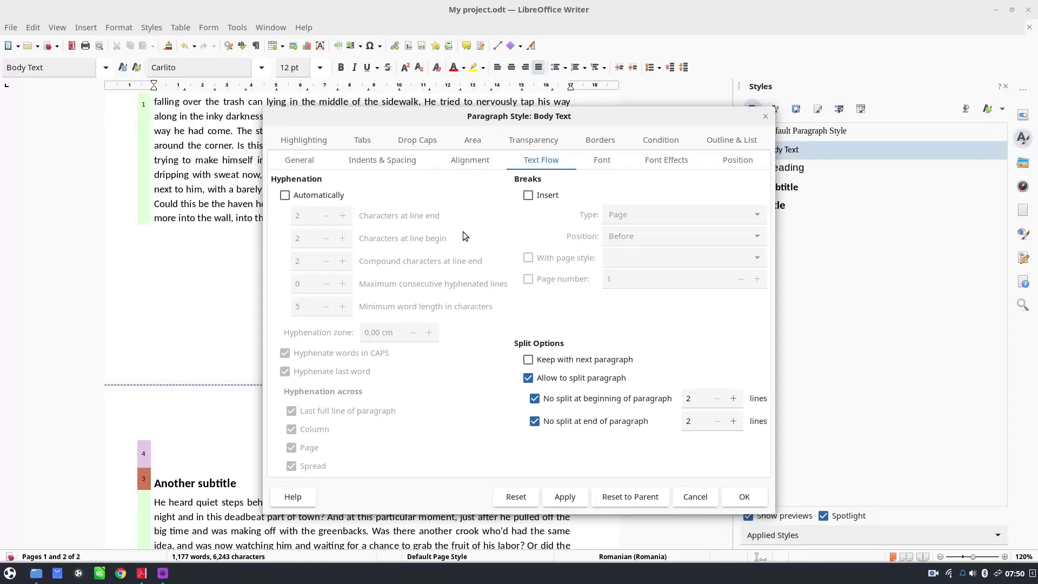
left_click(420, 160)
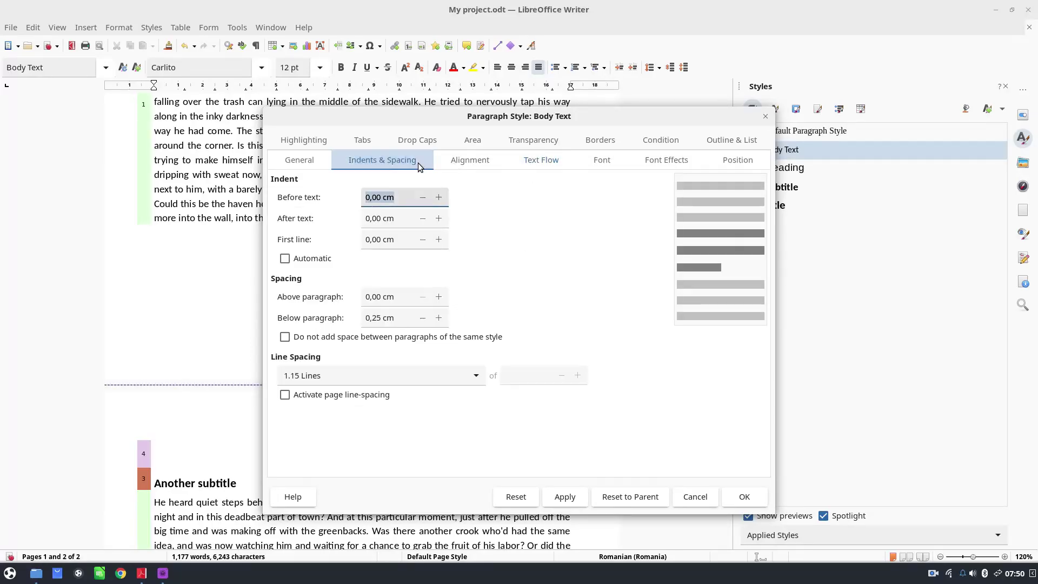
left_click(410, 240)
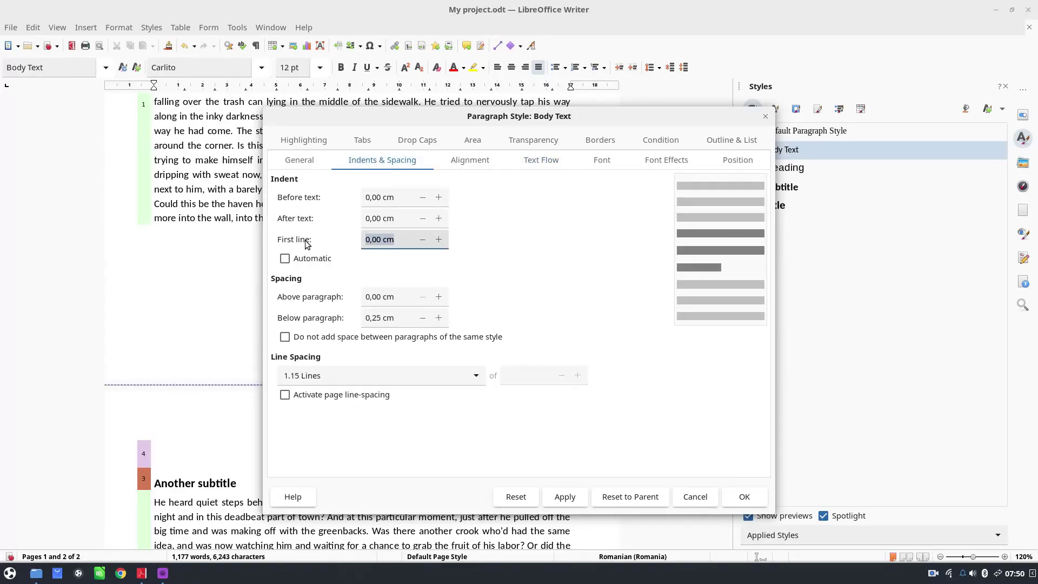
type("1")
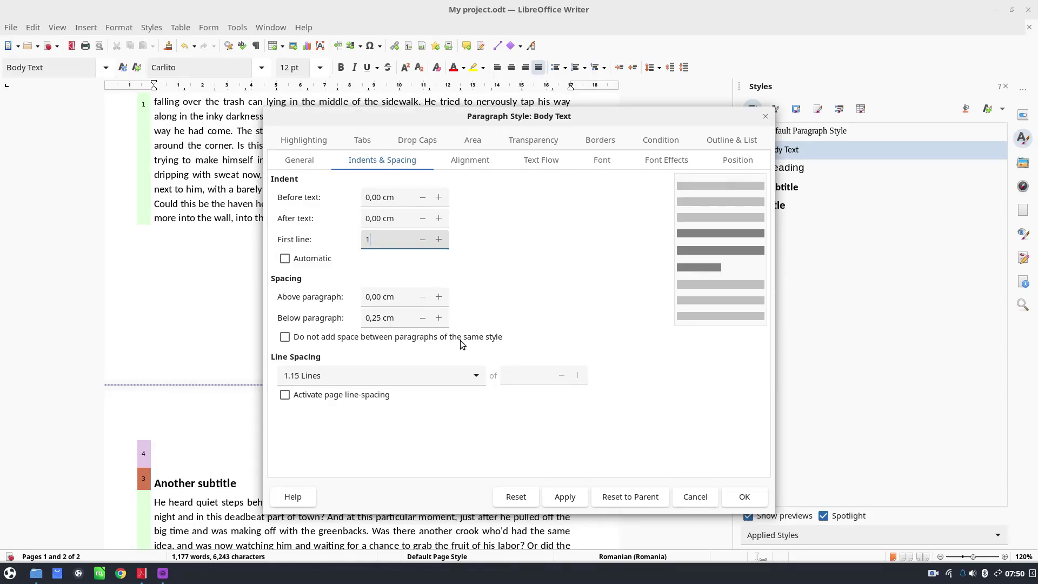
- Set the Body Text style's line spacing to Double and apply the style changes
left_click(332, 375)
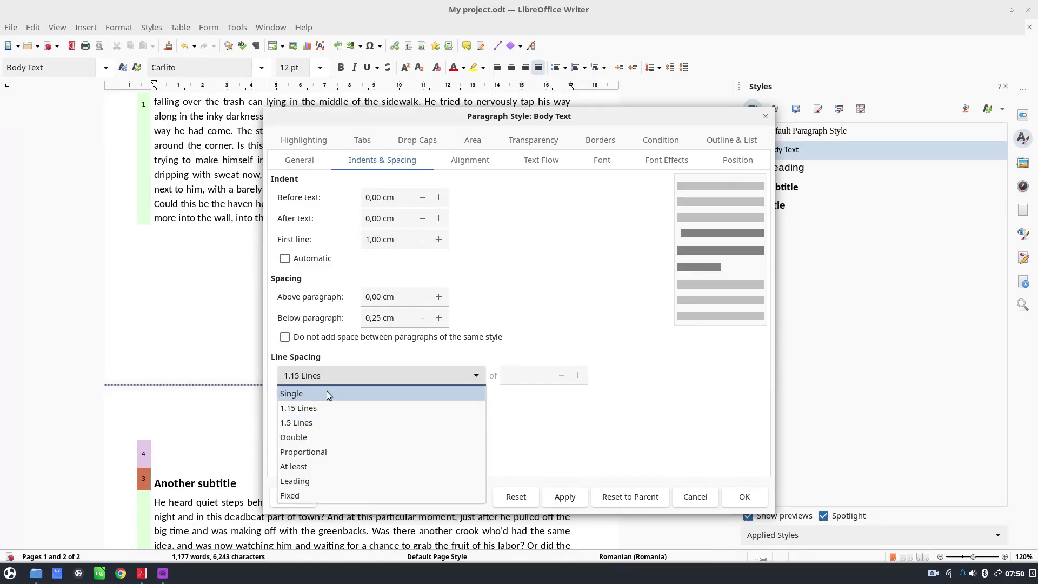
left_click(306, 437)
left_click(564, 496)
left_click(743, 496)
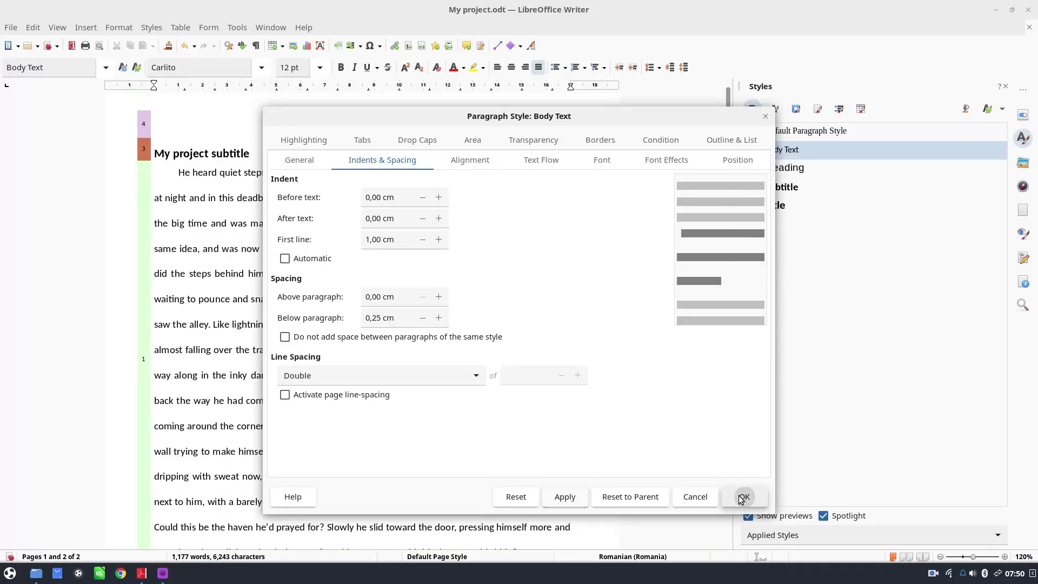
- Review the body paragraphs' indent and line spacing under every title and subtitle in the document
scroll(424, 393, "down", 15)
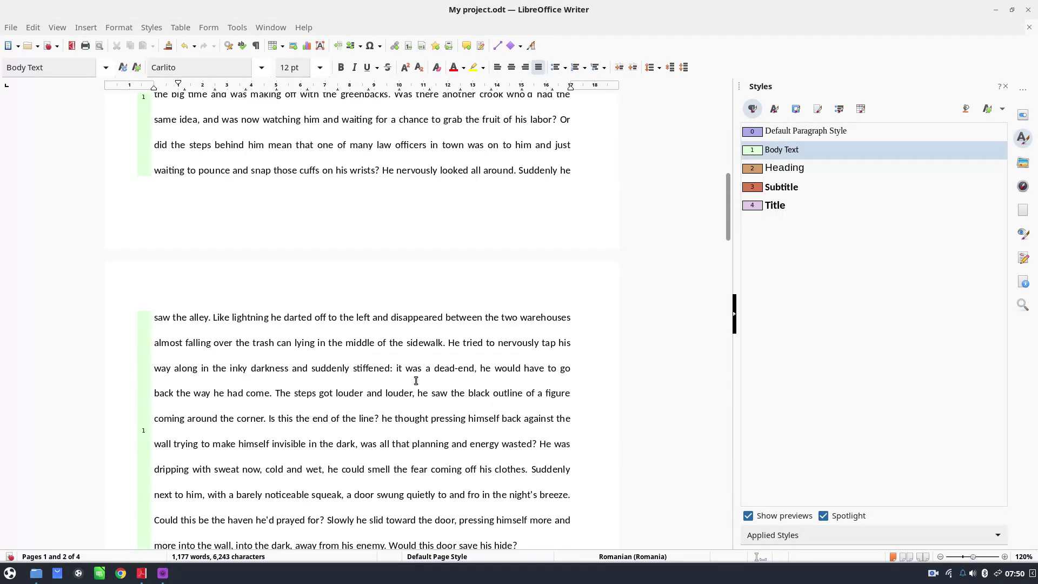
scroll(415, 381, "down", 20)
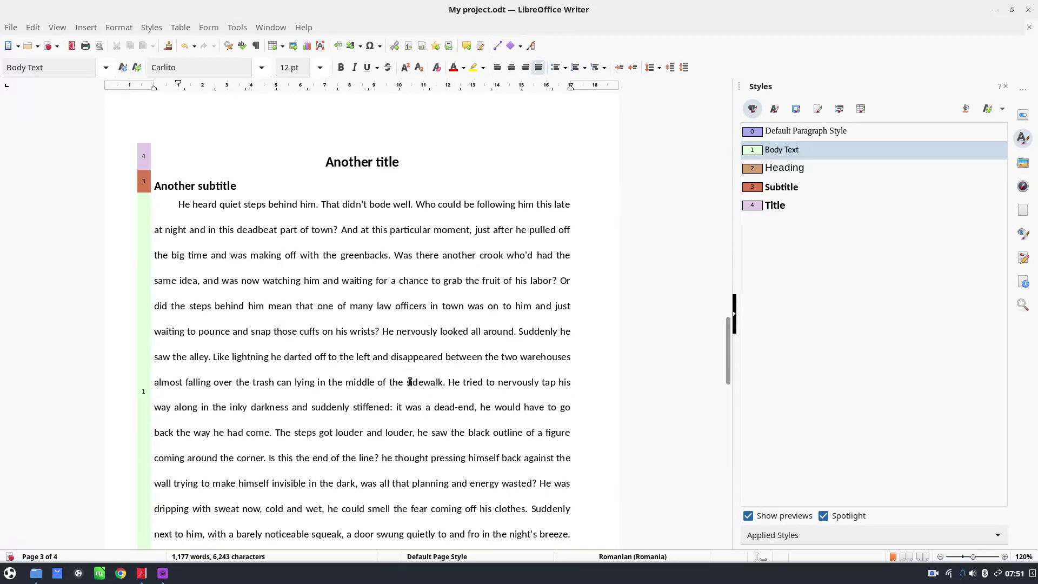
scroll(409, 382, "down", 13)
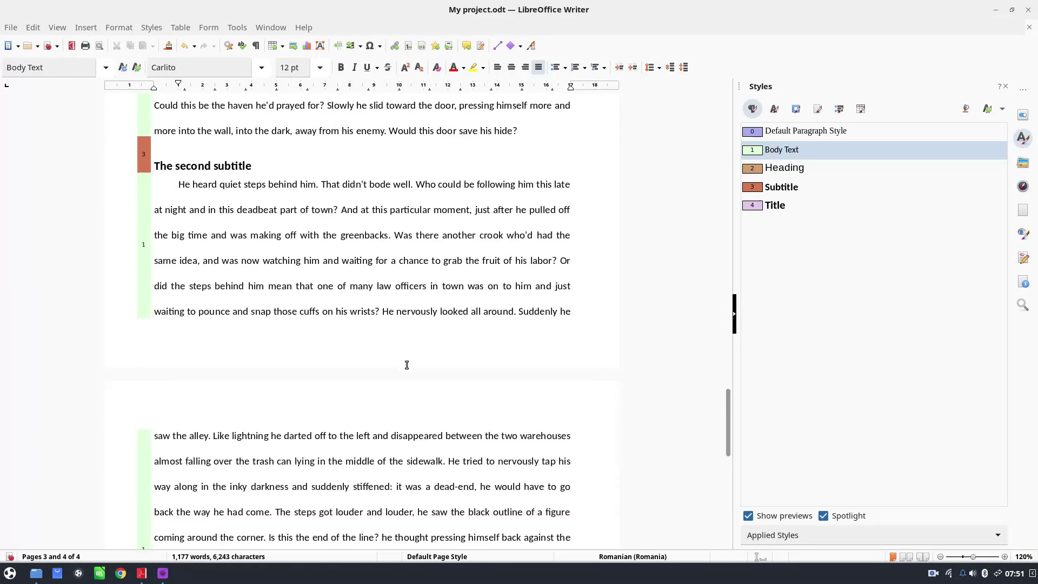
left_click_drag(250, 330, 365, 401)
scroll(510, 395, "up", 20)
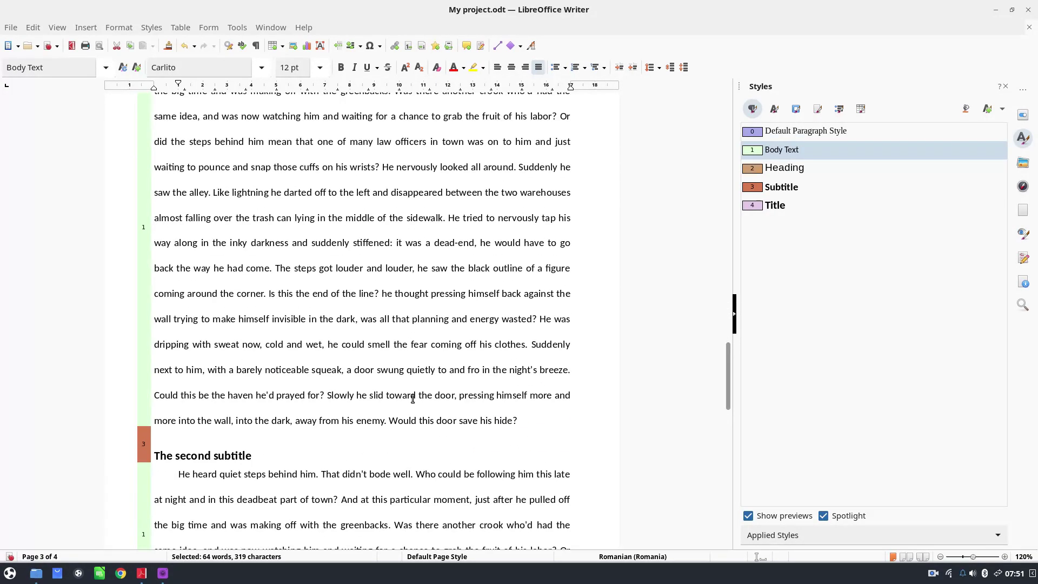
scroll(412, 399, "up", 20)
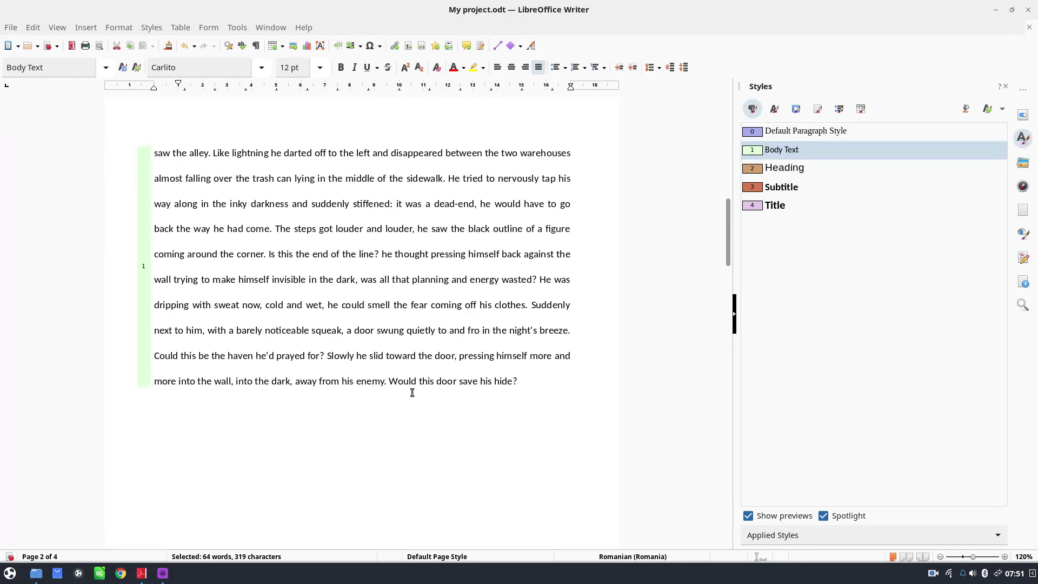
scroll(411, 392, "up", 5)
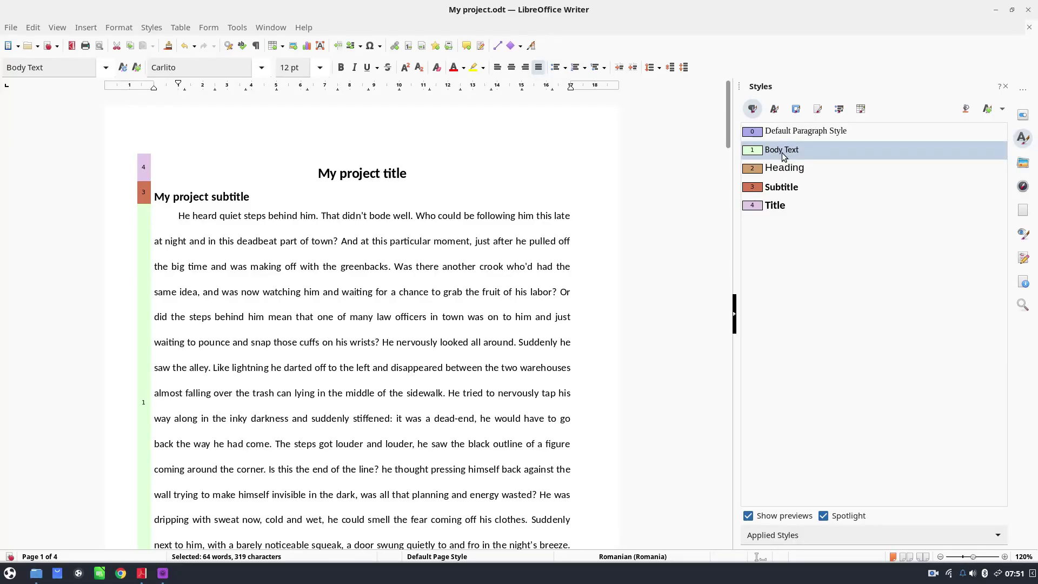
- Edit the Title paragraph style, setting its line spacing to Double, and apply the style changes
left_click(773, 208)
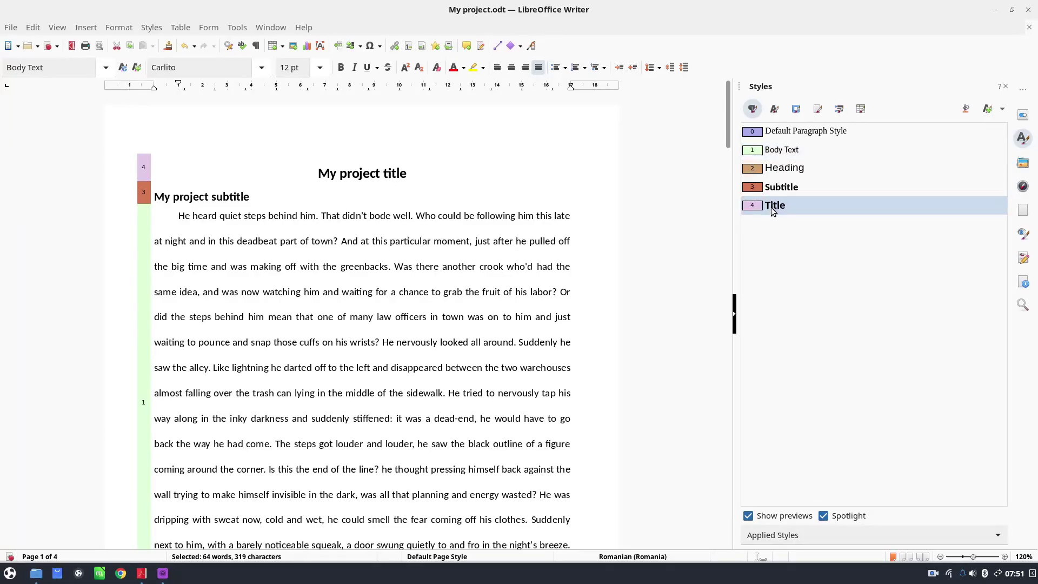
right_click(772, 208)
left_click(787, 237)
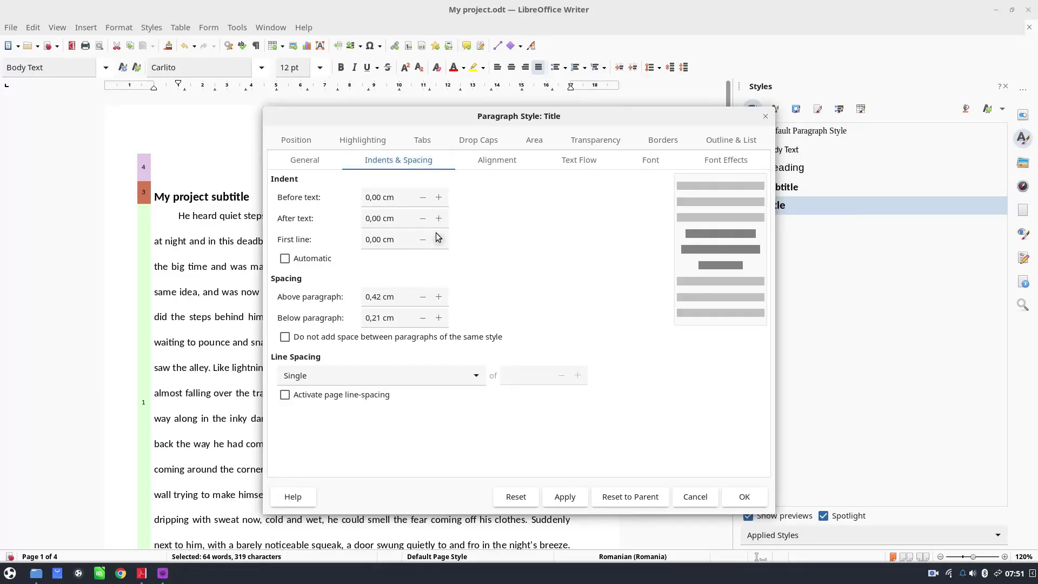
left_click(523, 162)
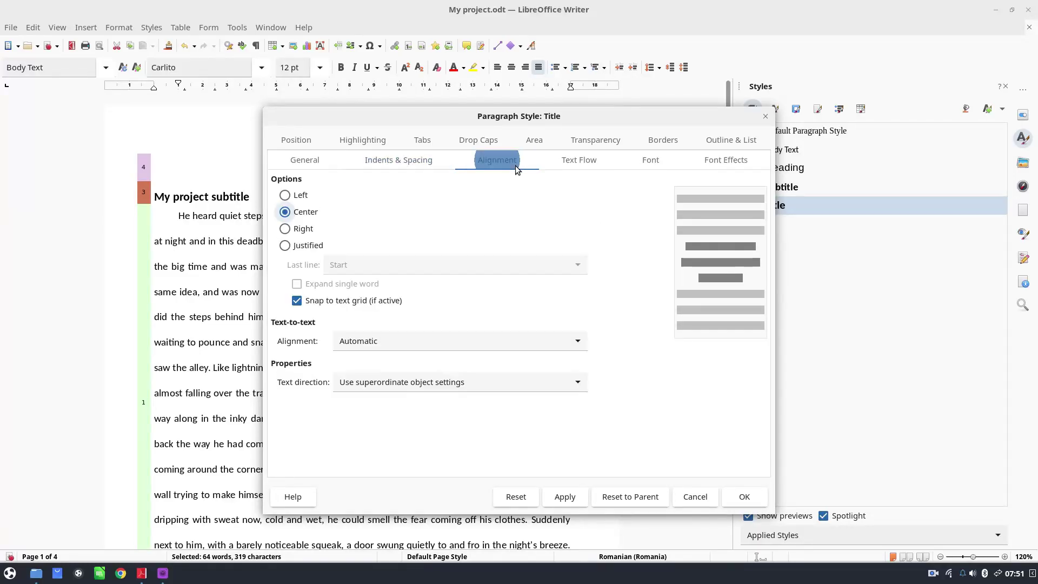
left_click(399, 160)
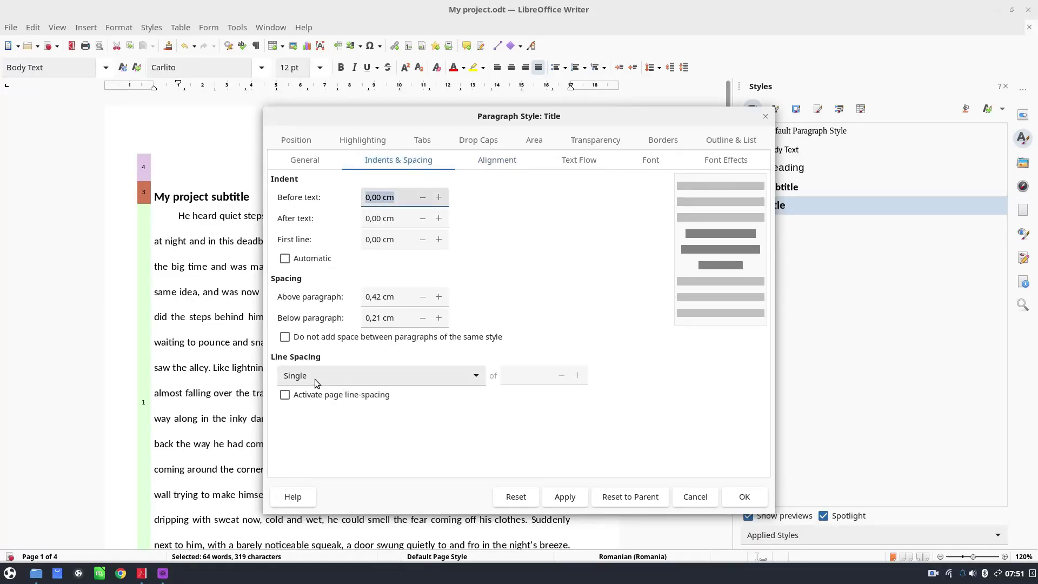
left_click(347, 381)
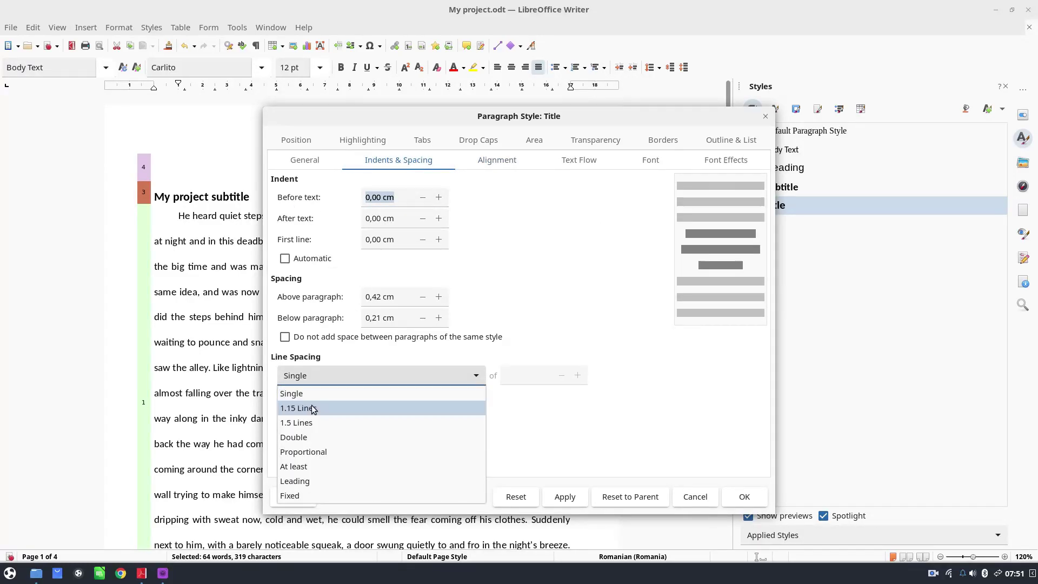
left_click(307, 438)
left_click(564, 496)
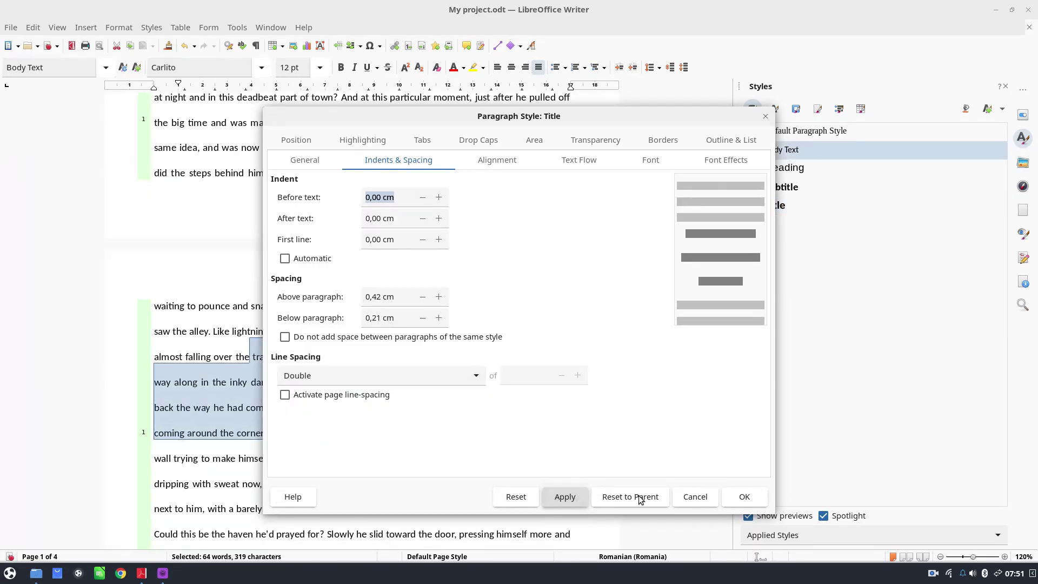
left_click(744, 496)
- Edit the Subtitle paragraph style, setting its line spacing to Double, and apply the style changes
scroll(307, 394, "up", 3)
scroll(307, 394, "up", 5)
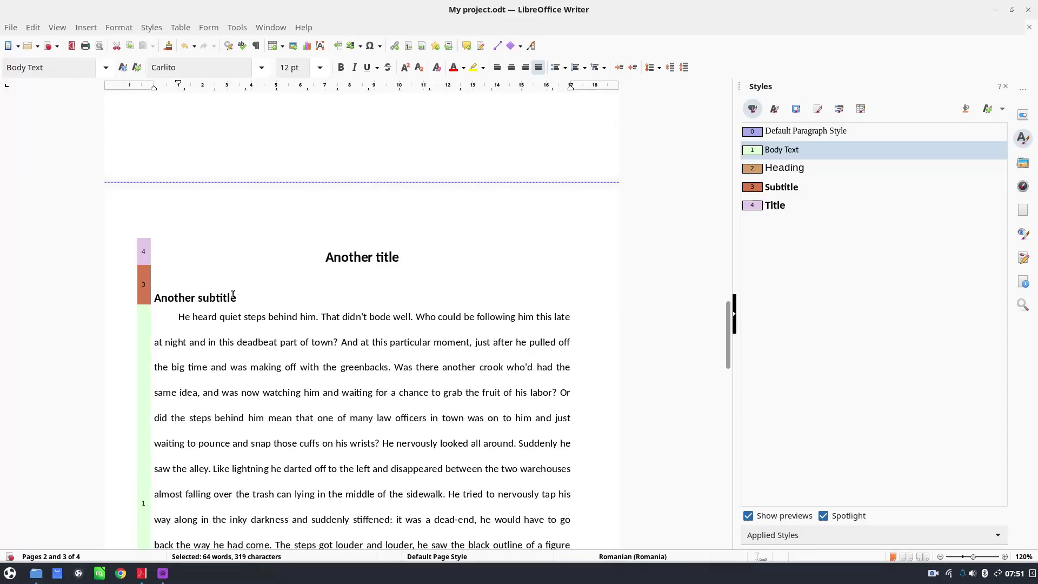
scroll(452, 279, "up", 15)
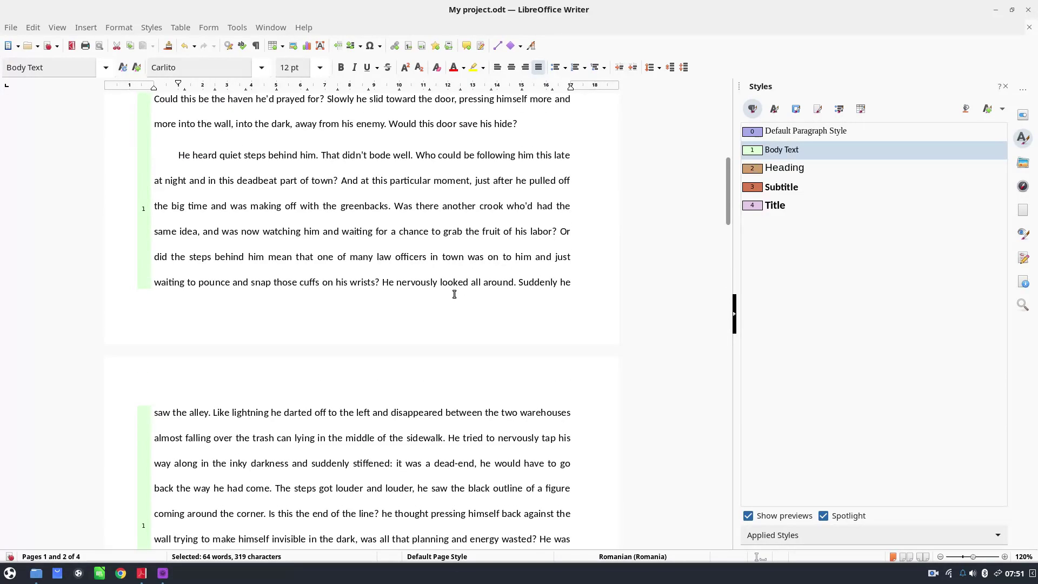
scroll(454, 295, "up", 5)
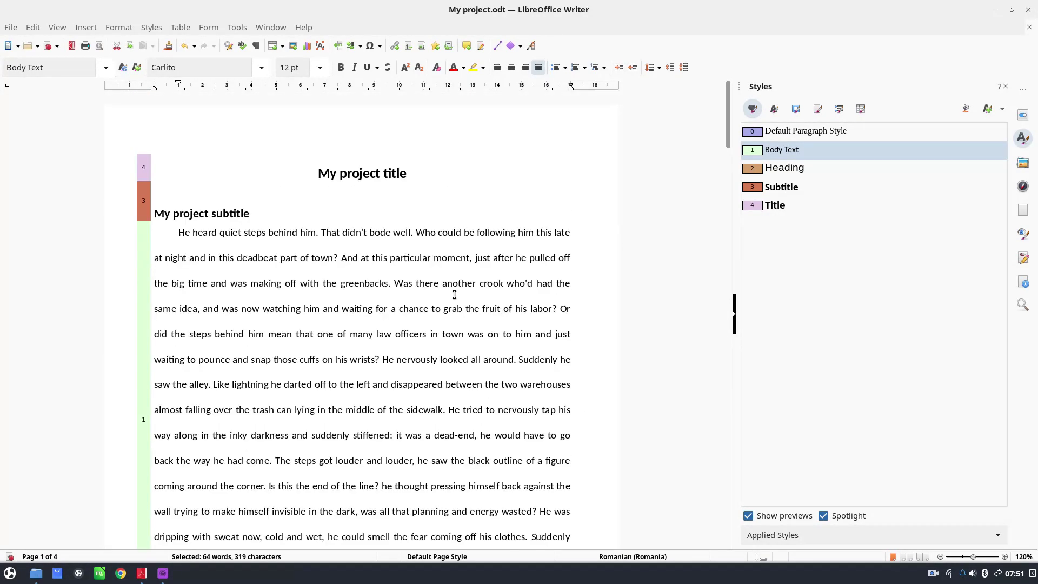
right_click(776, 190)
left_click(789, 216)
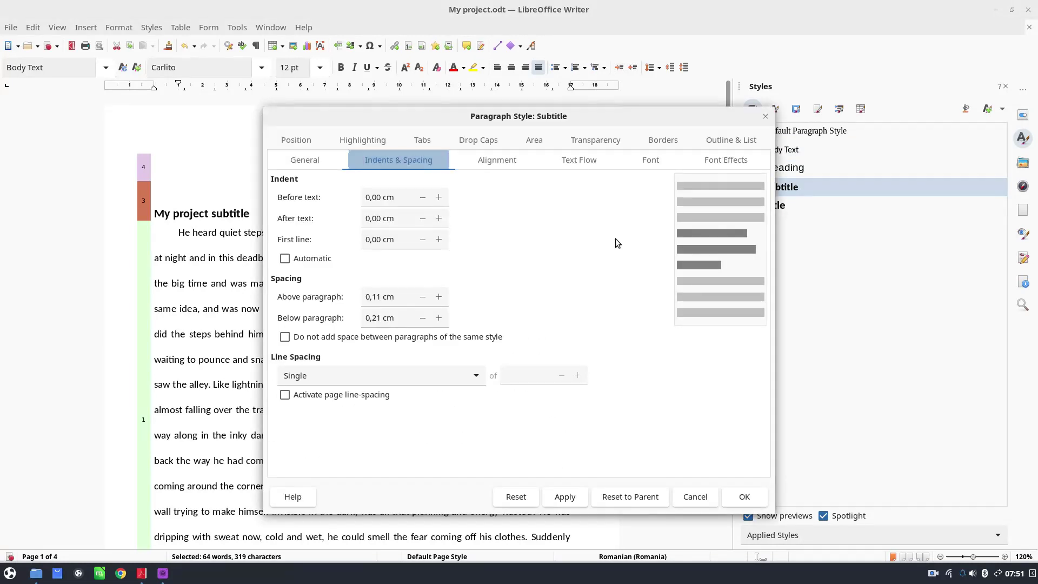
left_click(381, 376)
left_click(362, 435)
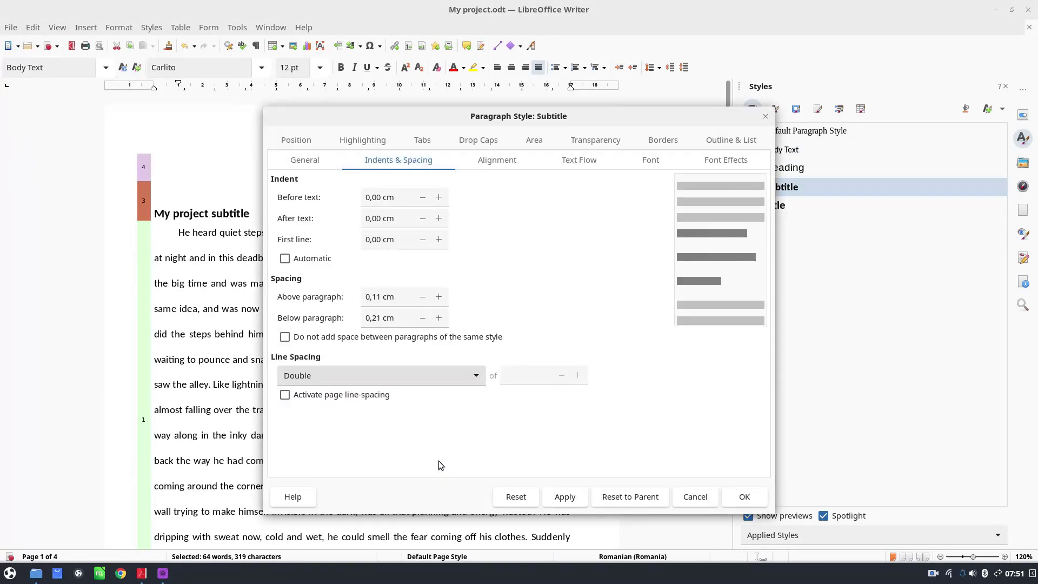
left_click(559, 496)
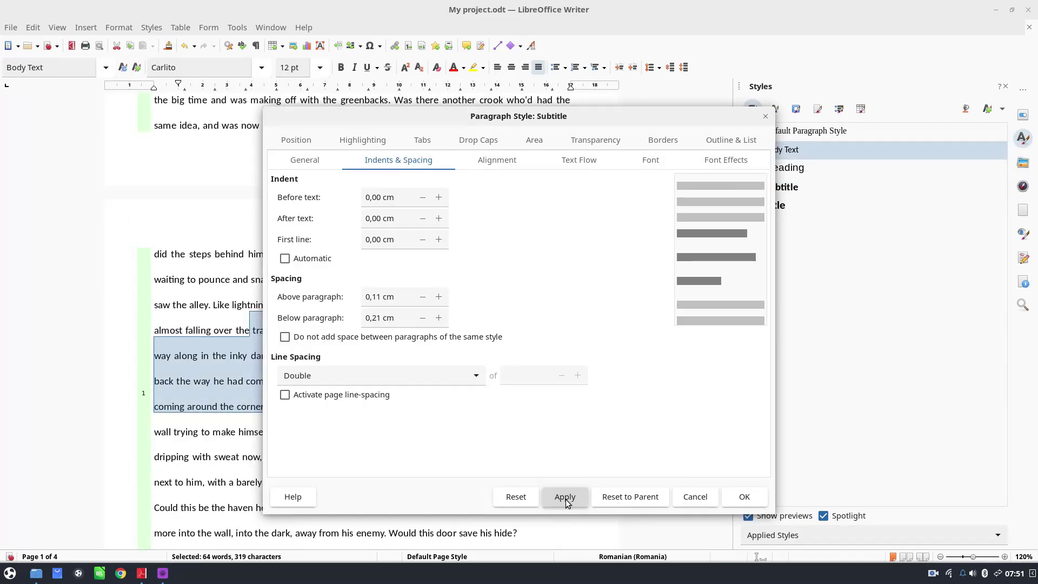
left_click(743, 496)
- Edit the Body Text paragraph style, setting its alignment to Left, and apply the style changes
scroll(476, 382, "down", 6)
scroll(464, 378, "up", 10)
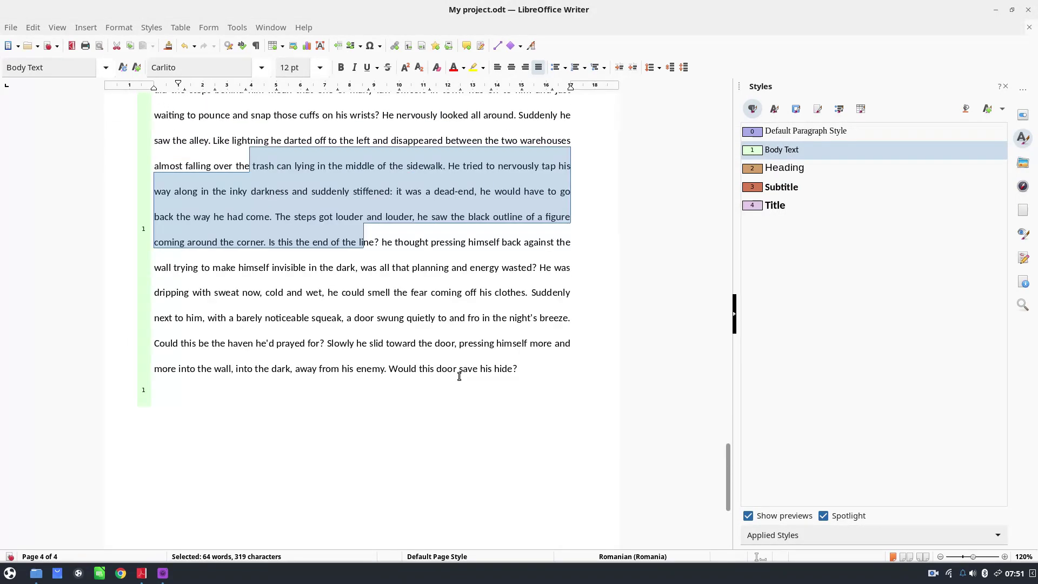
scroll(458, 375, "up", 10)
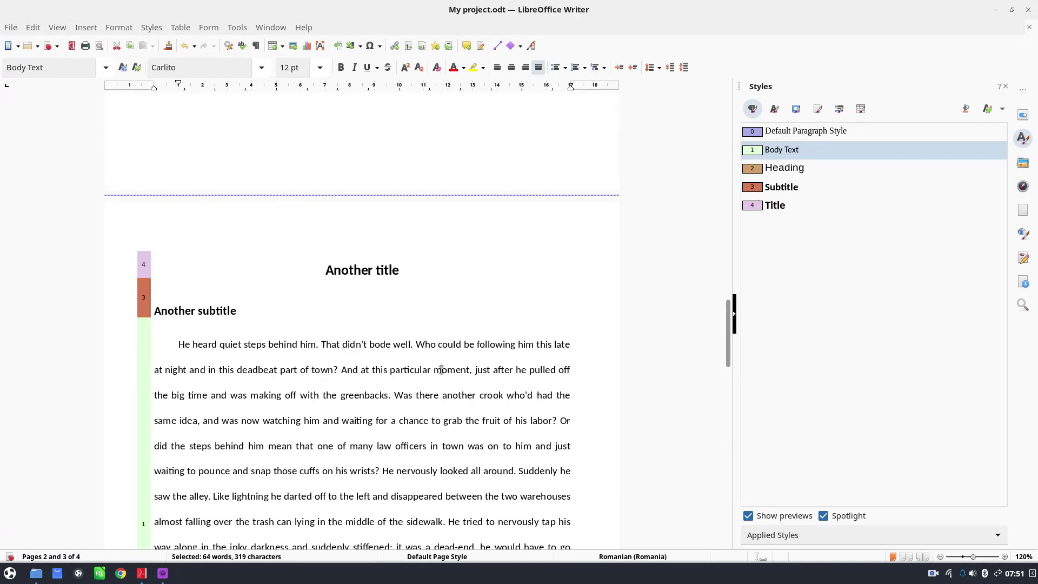
left_click(441, 370)
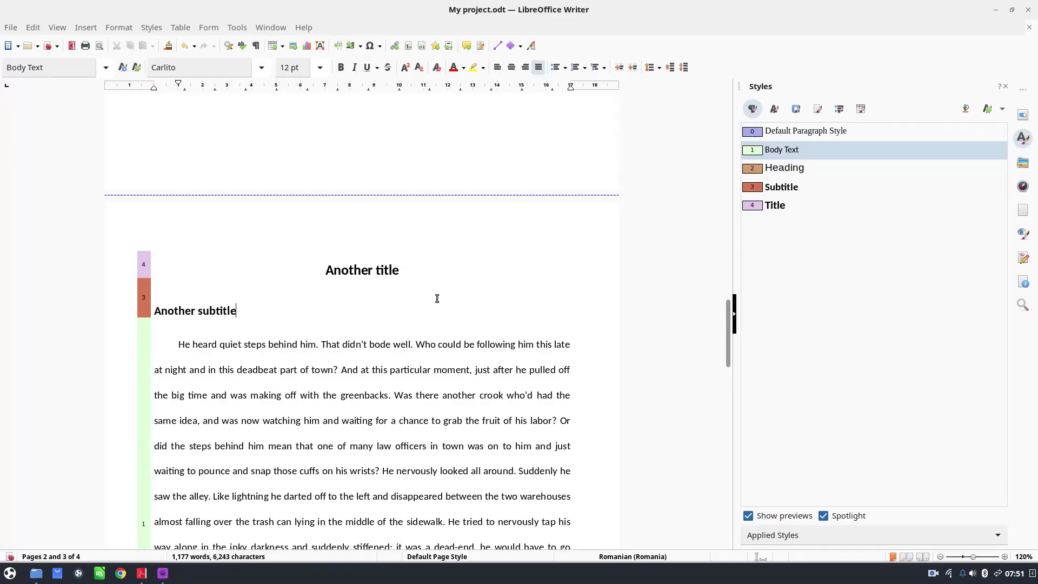
scroll(437, 298, "down", 4)
scroll(435, 296, "down", 8)
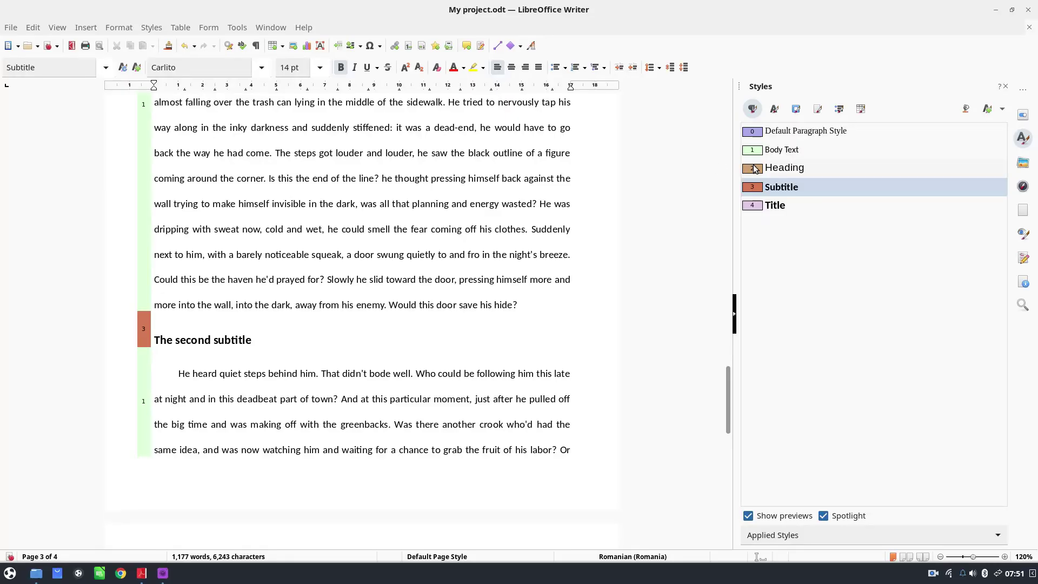
left_click(557, 253)
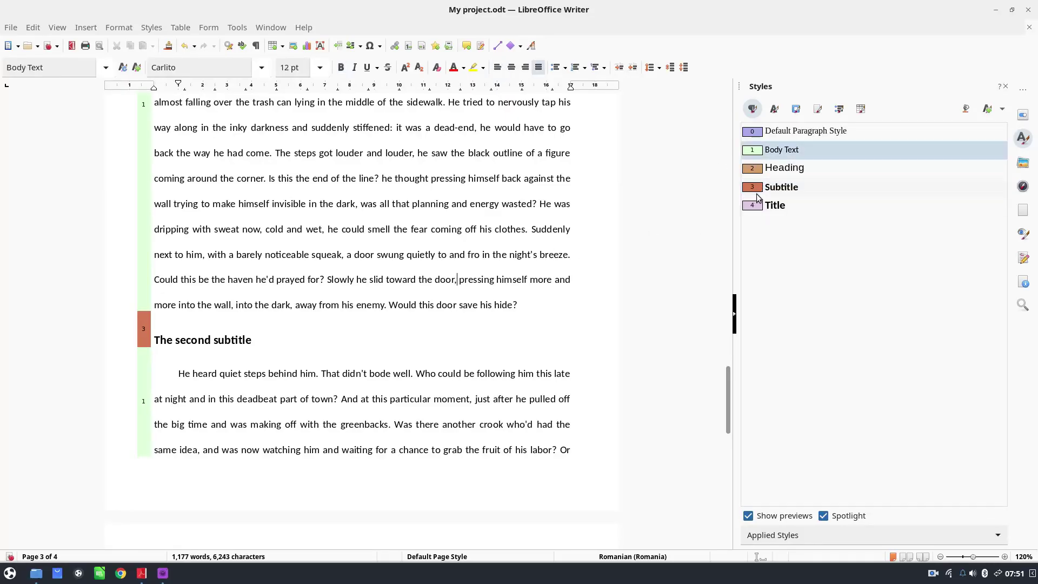
right_click(783, 152)
left_click(797, 179)
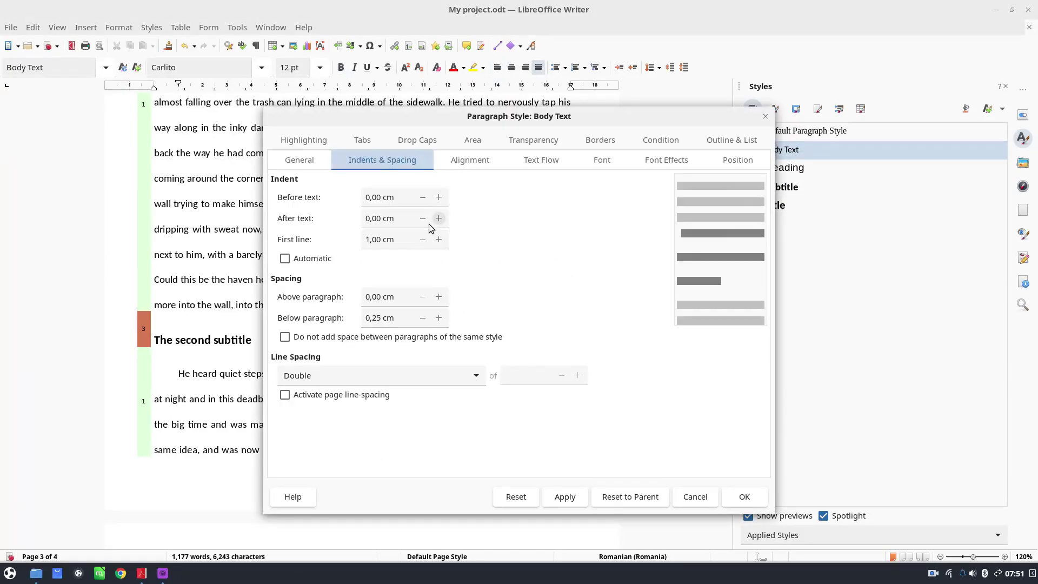
left_click(477, 163)
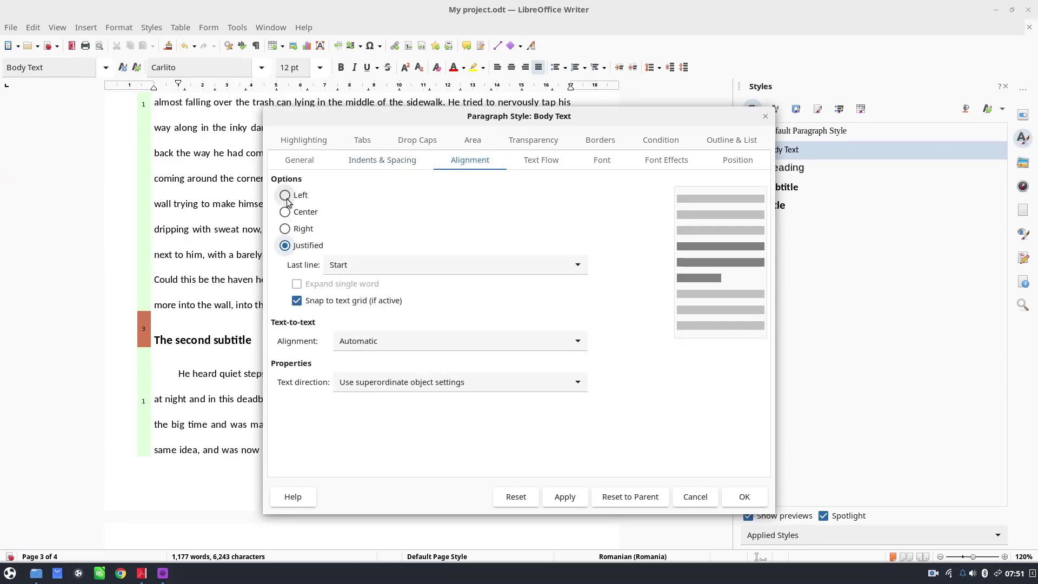
left_click(285, 195)
left_click(571, 495)
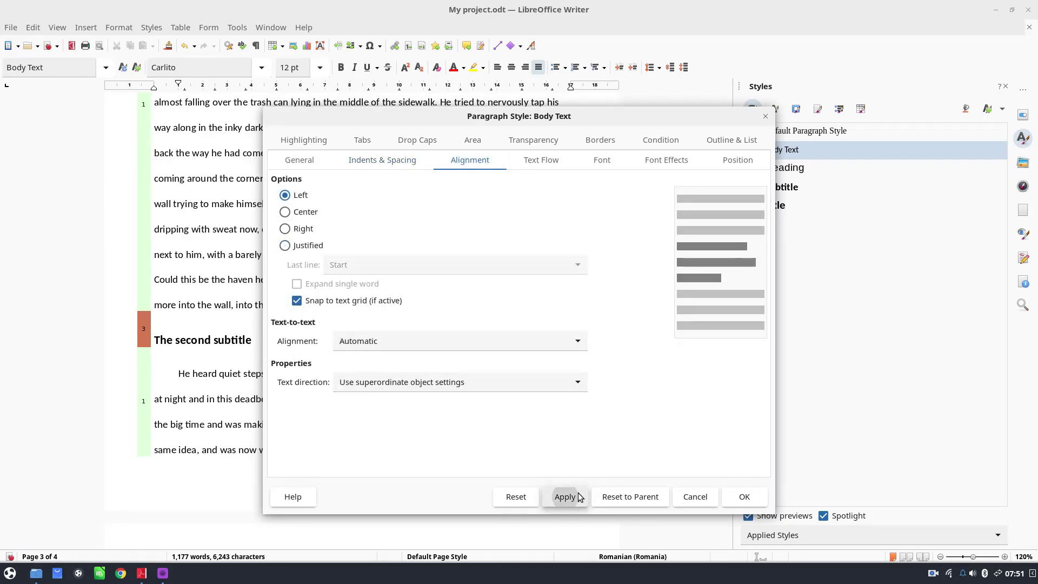
left_click(743, 497)
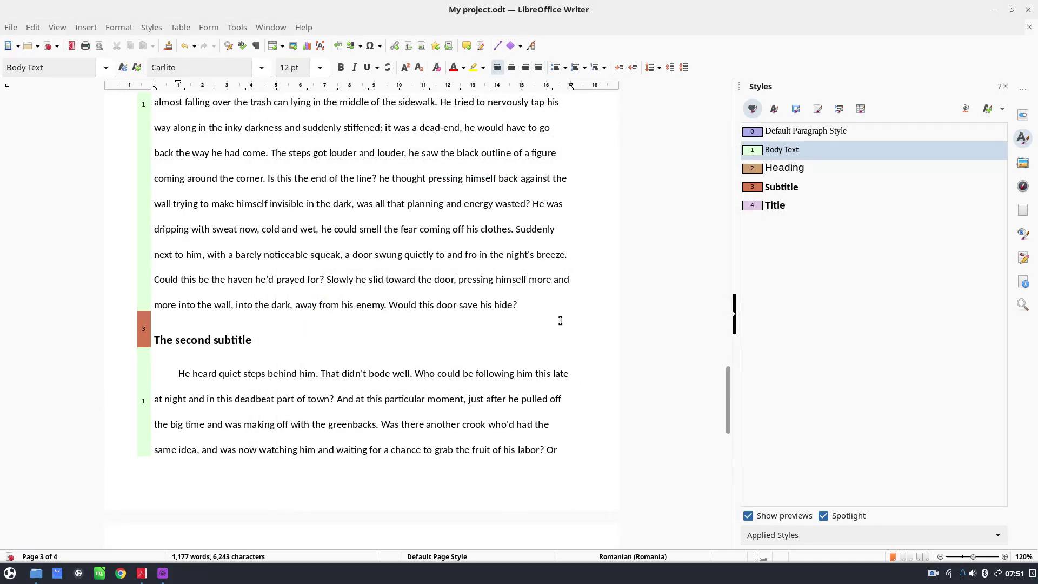
- Review the alignment of the body paragraphs from the first page through the section under "Another title"
scroll(535, 378, "up", 15)
scroll(525, 368, "up", 15)
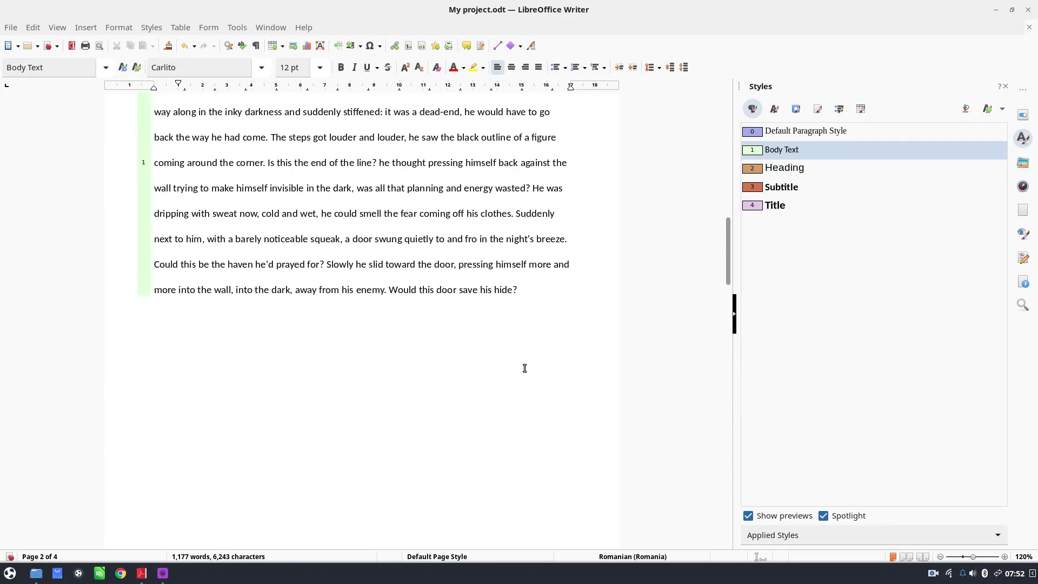
scroll(512, 327, "up", 10)
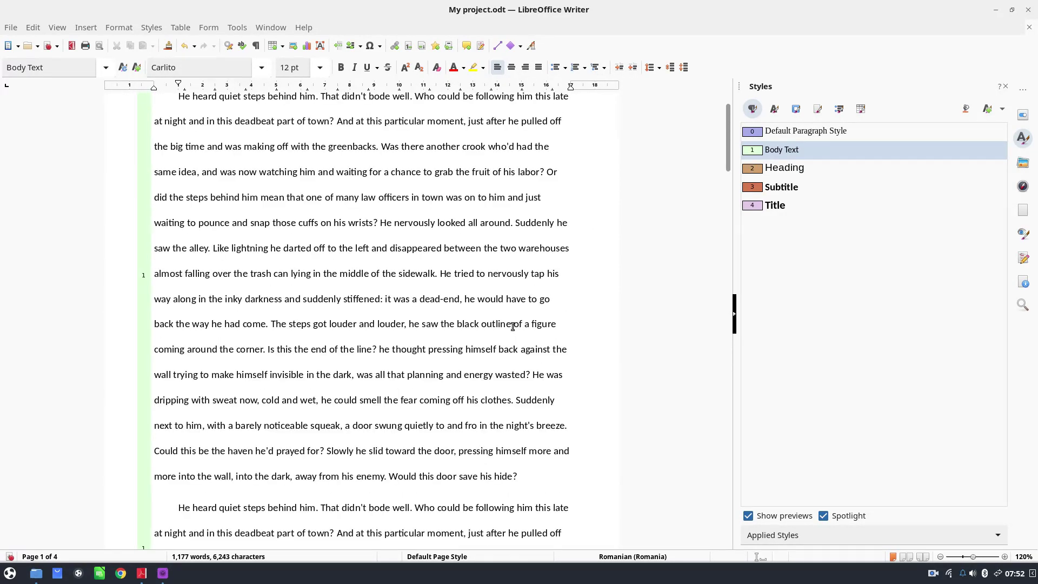
left_click_drag(398, 250, 511, 384)
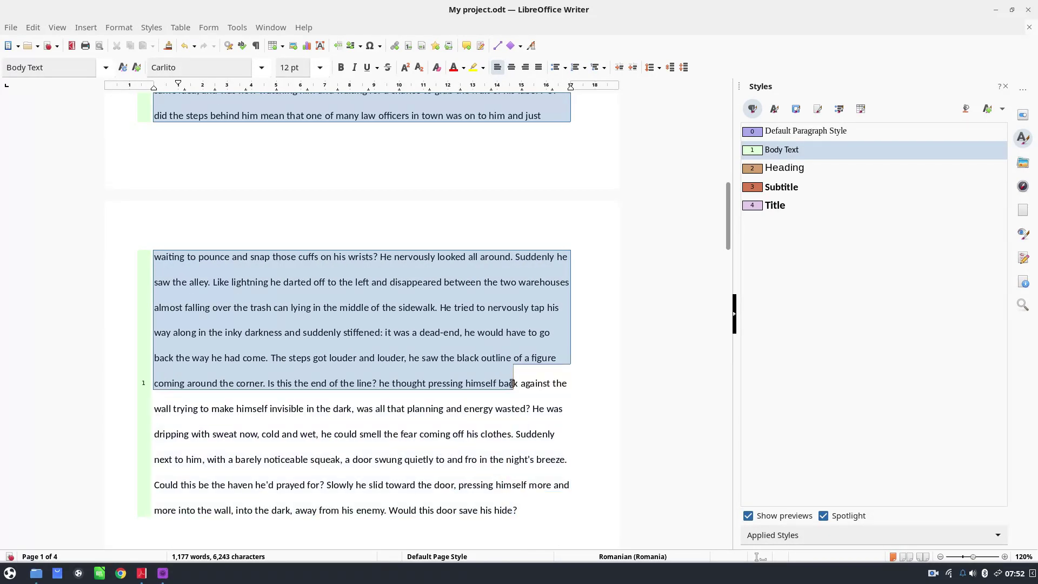
scroll(501, 386, "down", 15)
scroll(417, 239, "up", 10)
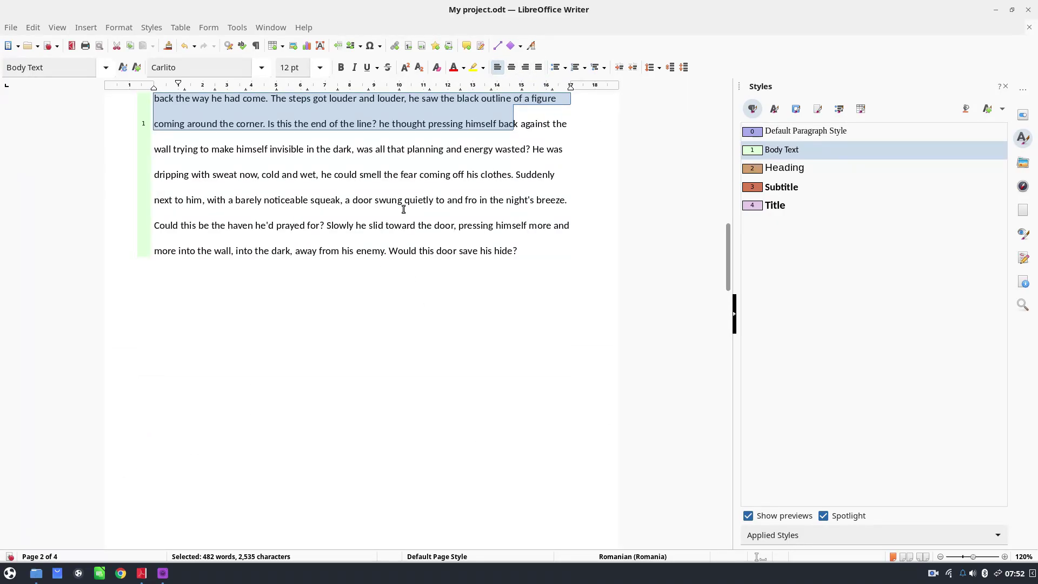
scroll(406, 210, "up", 10)
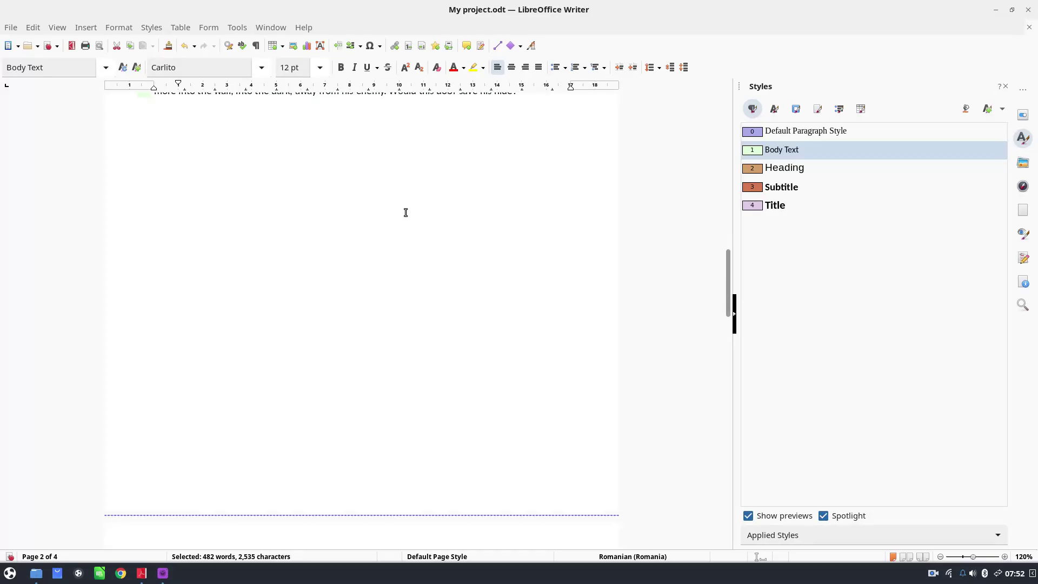
left_click(416, 251)
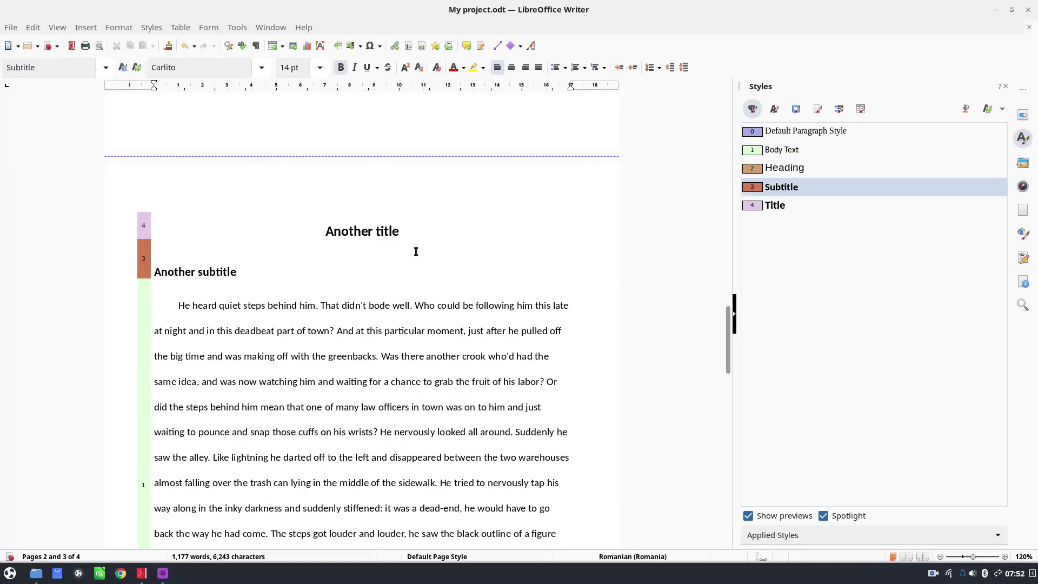
scroll(392, 266, "down", 3)
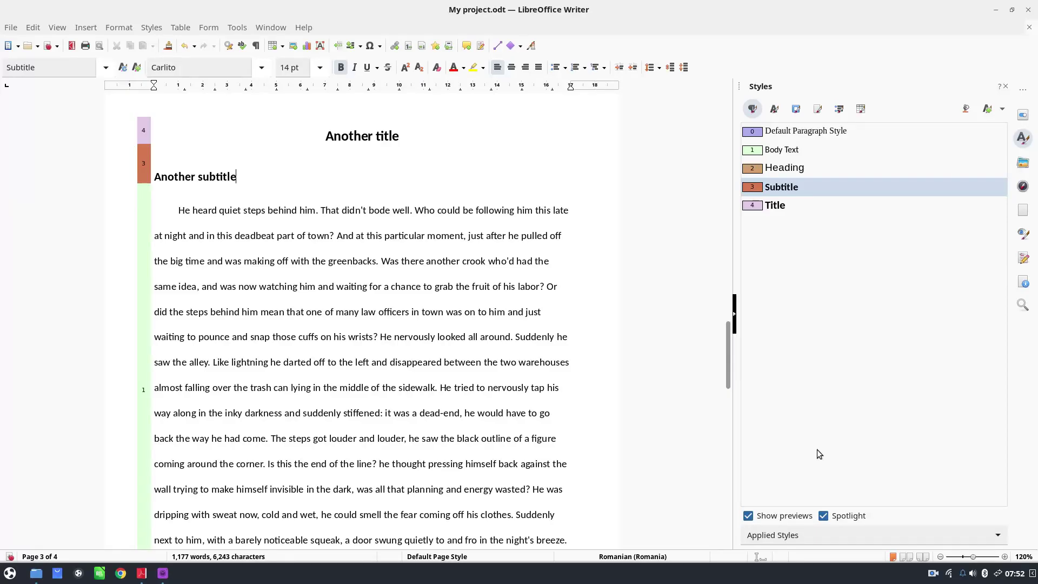
left_click(424, 377)
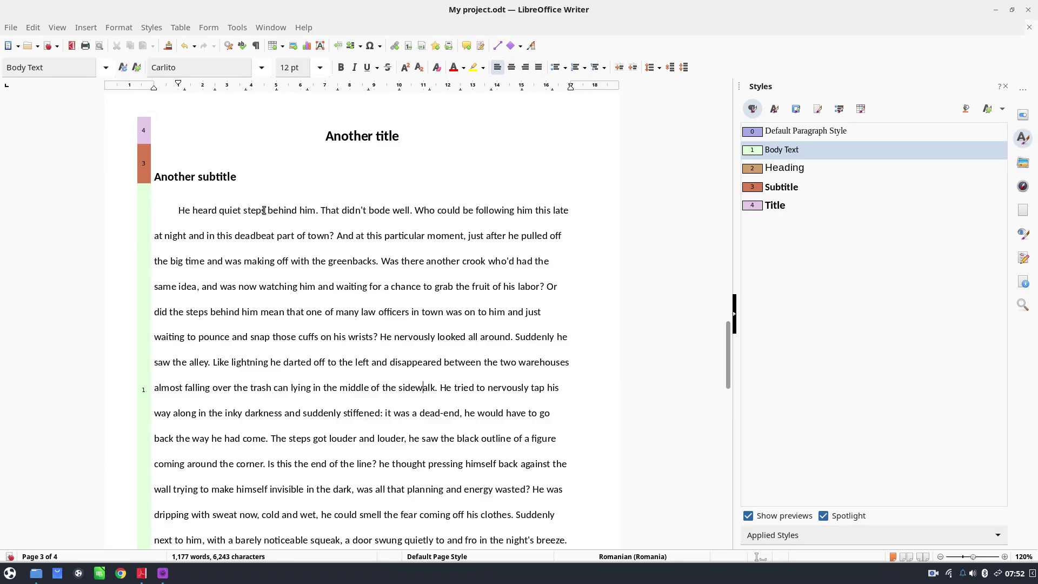
- Italicize the word "steps" in the first line of body text under "Another subtitle"
left_click_drag(267, 211, 241, 212)
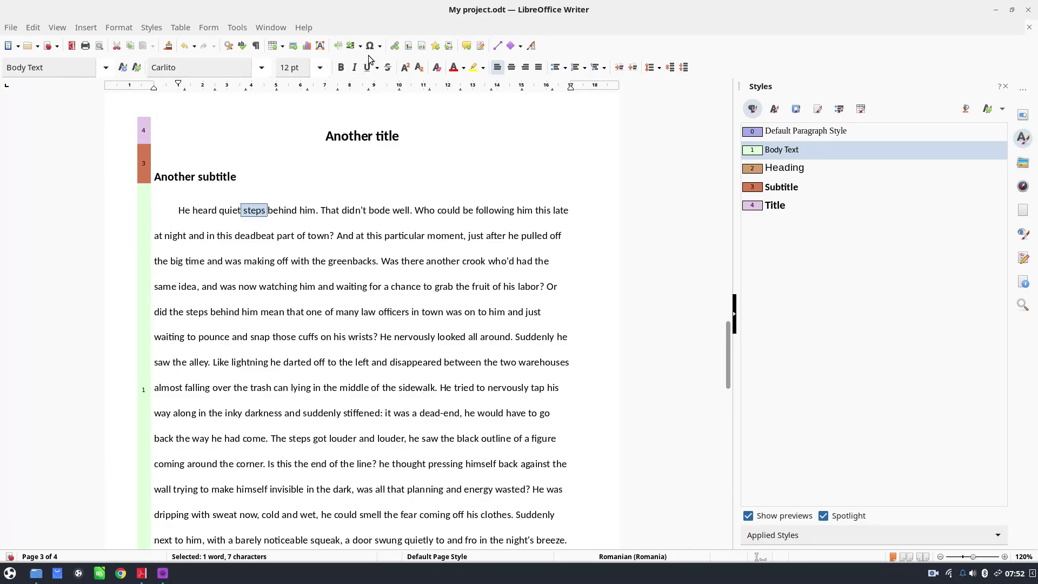
left_click(355, 67)
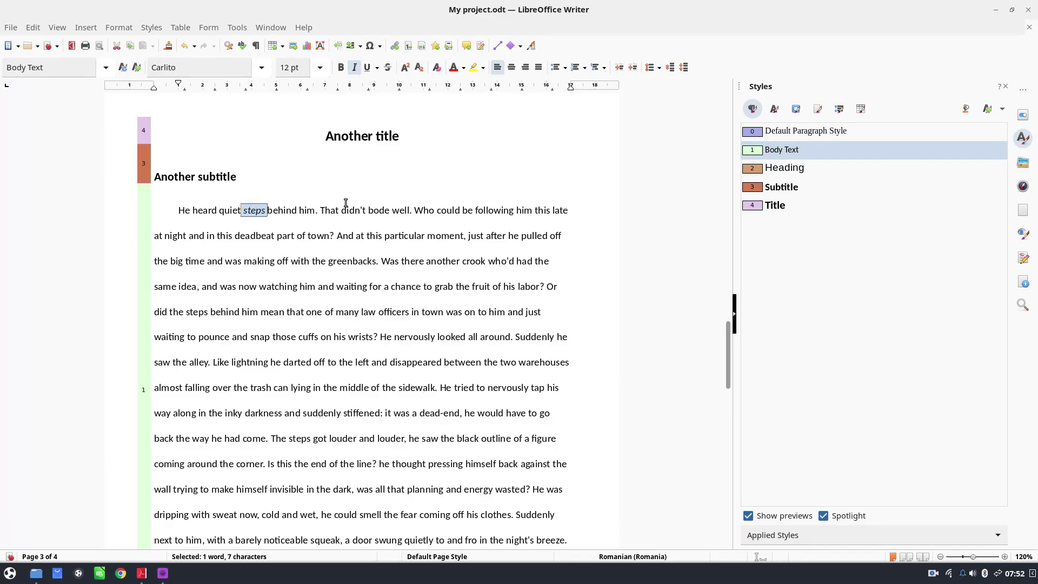
left_click(342, 233)
- Change the font of the word "law" in the body paragraph under "Another subtitle" to aakar
left_click_drag(358, 312, 376, 311)
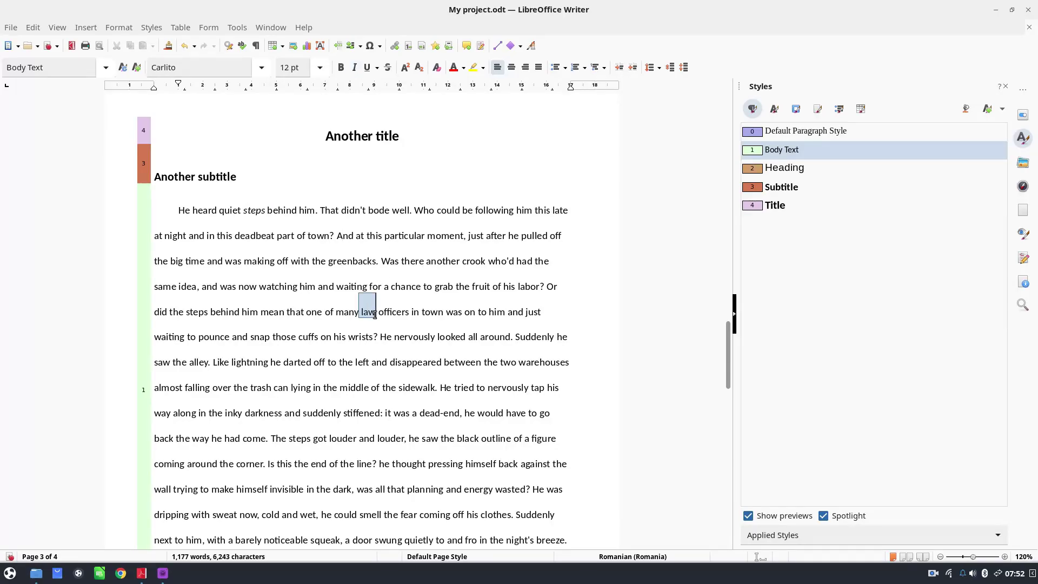
left_click(261, 67)
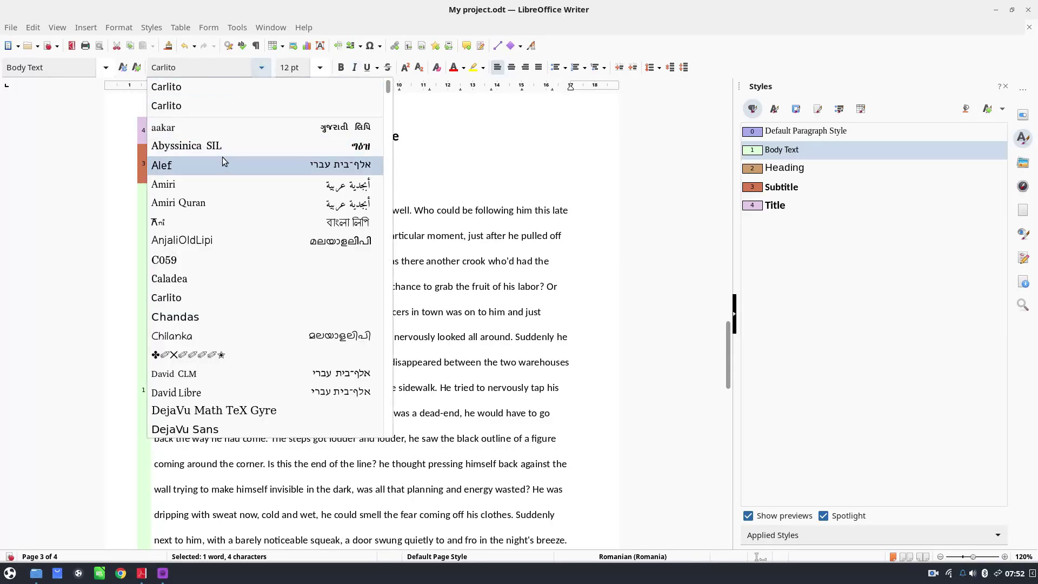
left_click(216, 131)
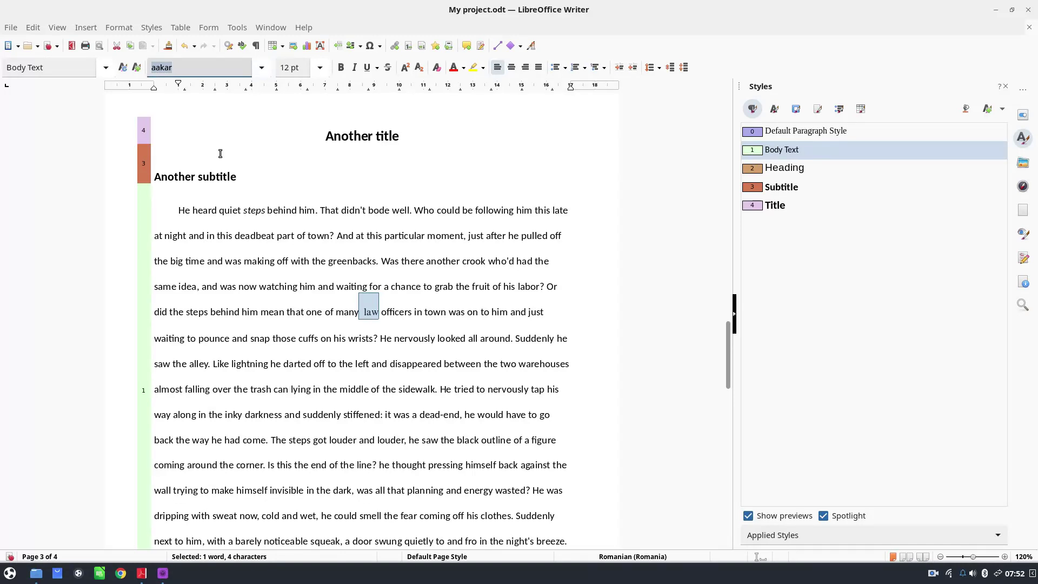
left_click(240, 235)
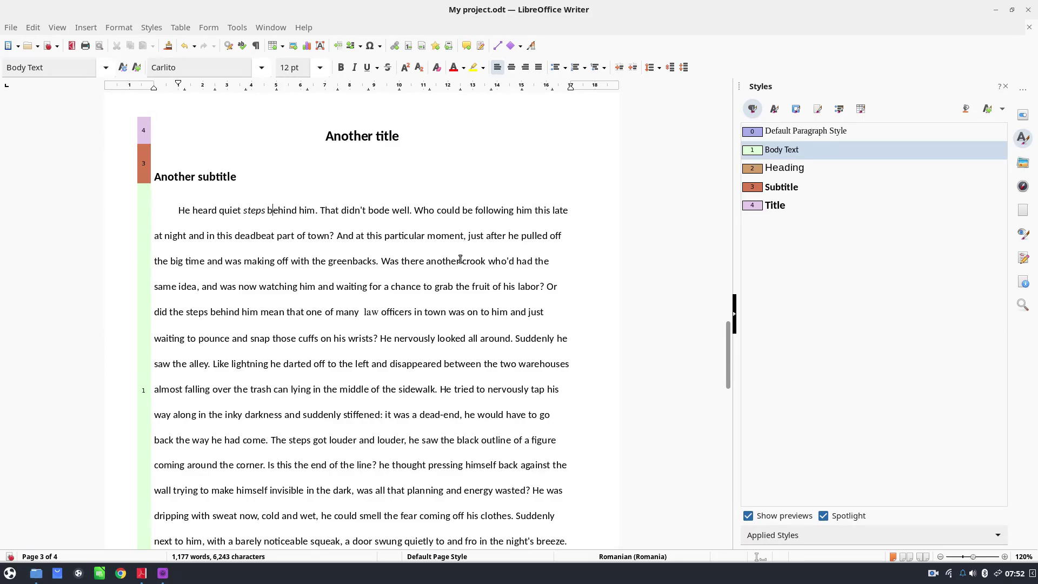
- Turn on the Spotlight for character direct formatting in the document
left_click(120, 27)
mouse_move(223, 135)
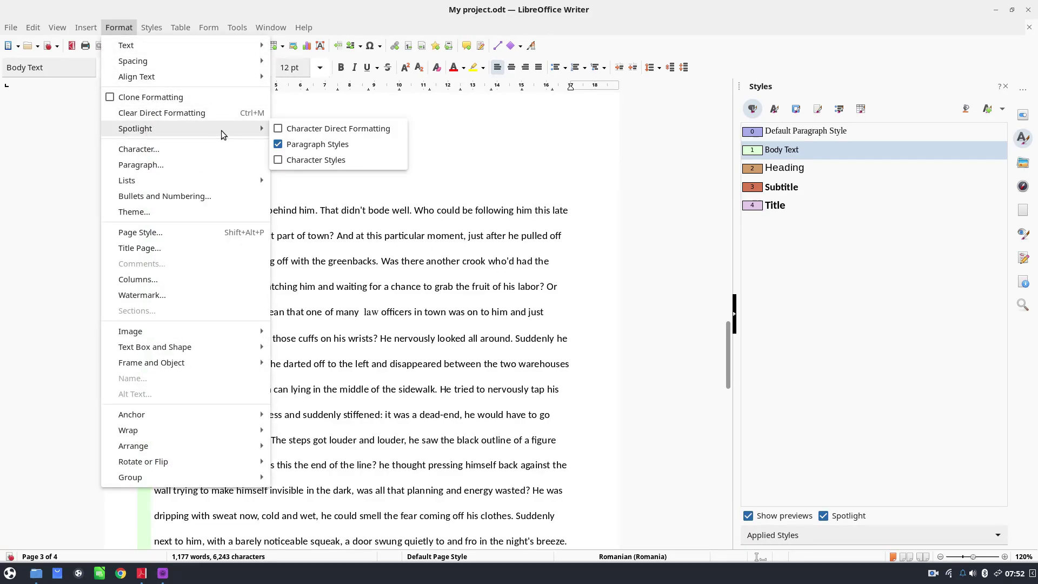
left_click(92, 225)
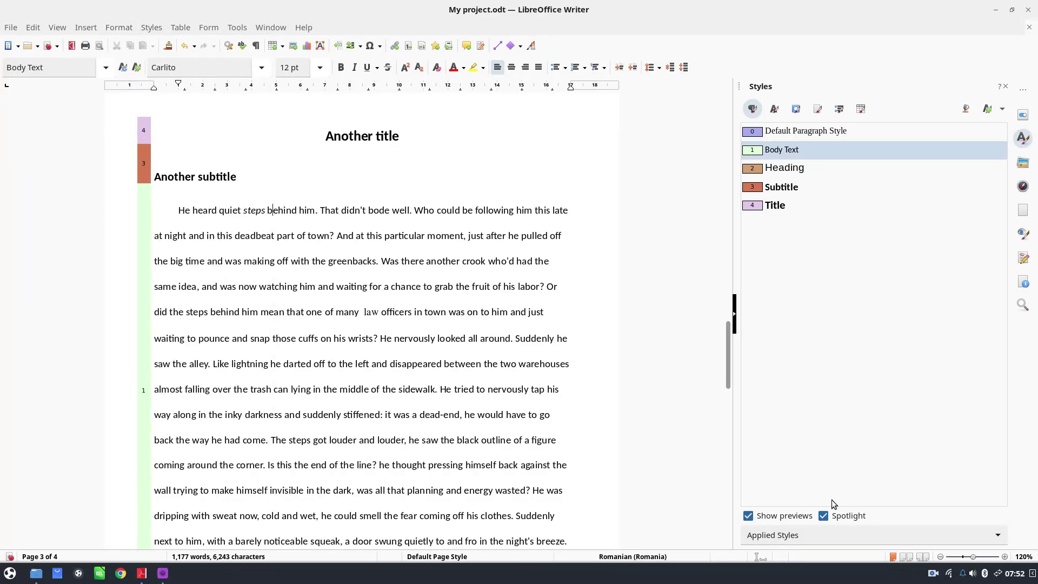
left_click(120, 30)
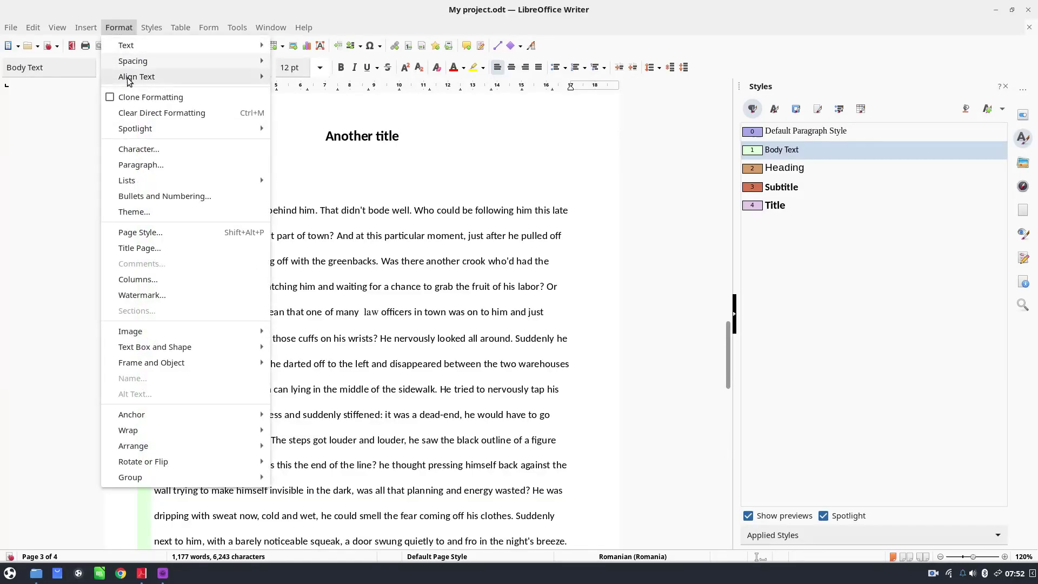
mouse_move(151, 129)
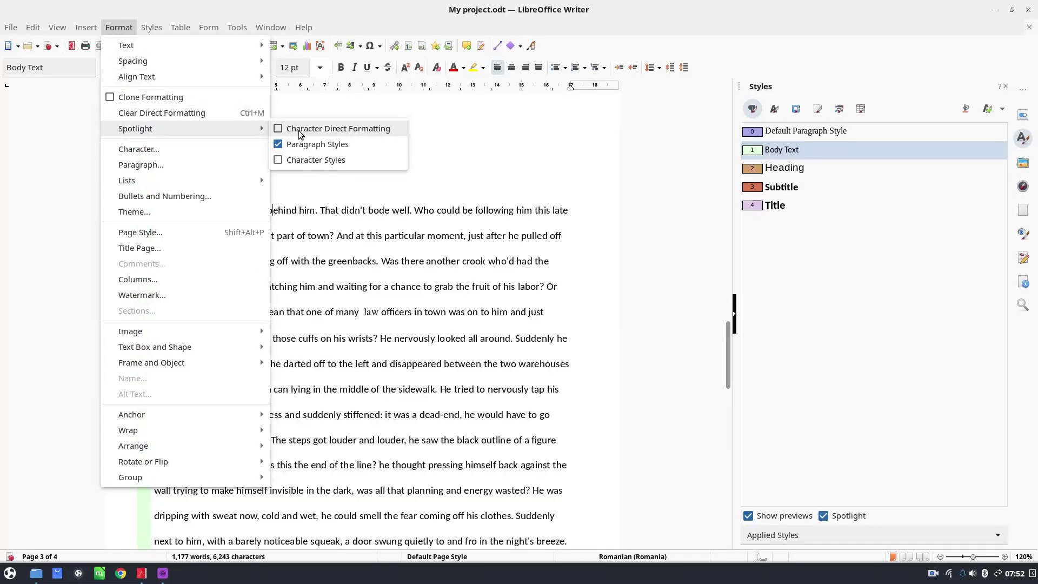
left_click(299, 131)
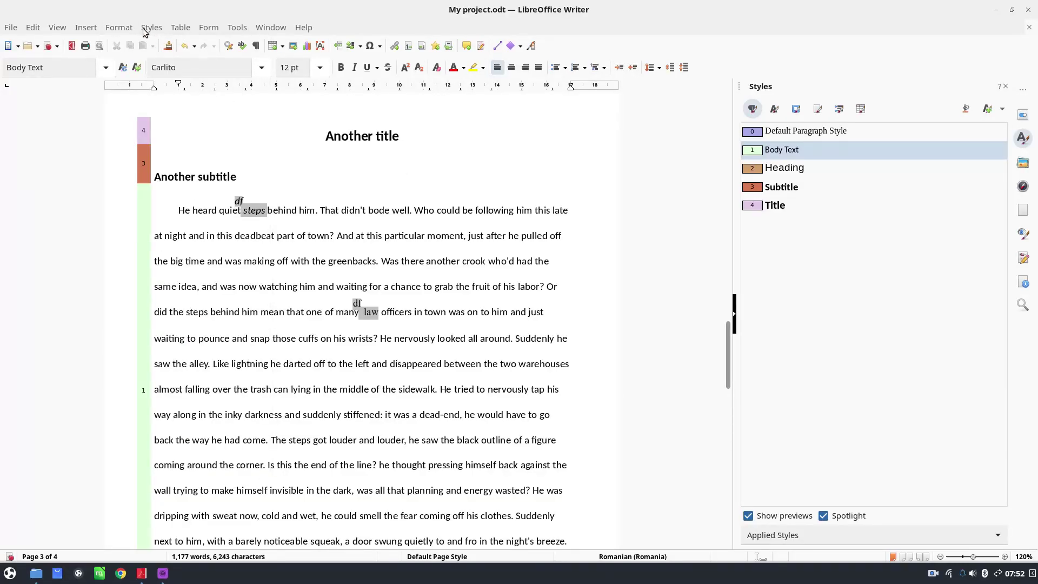
- Turn on the Spotlight for character styles and check the text under "Another title" for markings
left_click(122, 28)
mouse_move(162, 134)
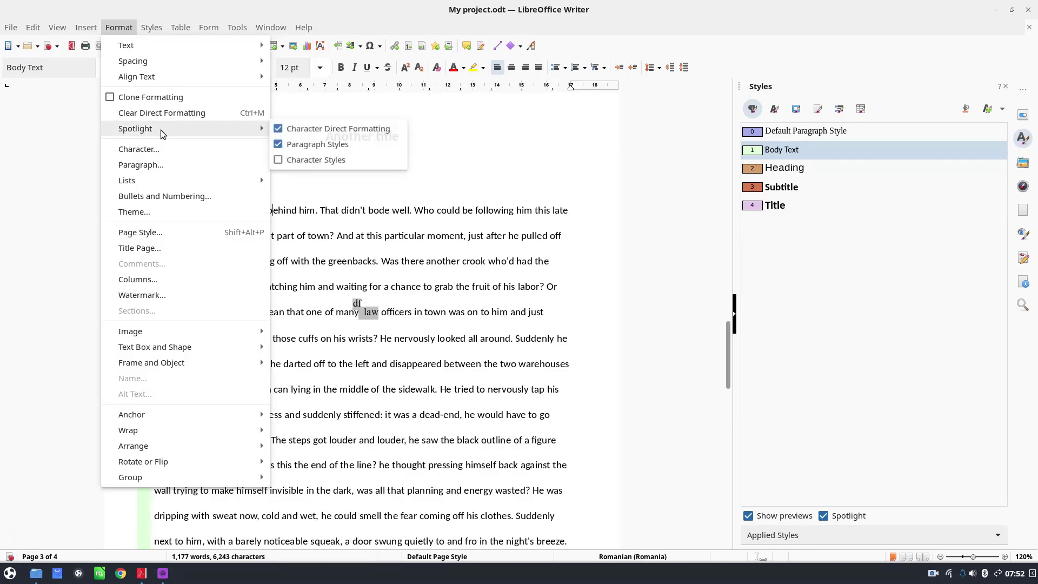
left_click(299, 160)
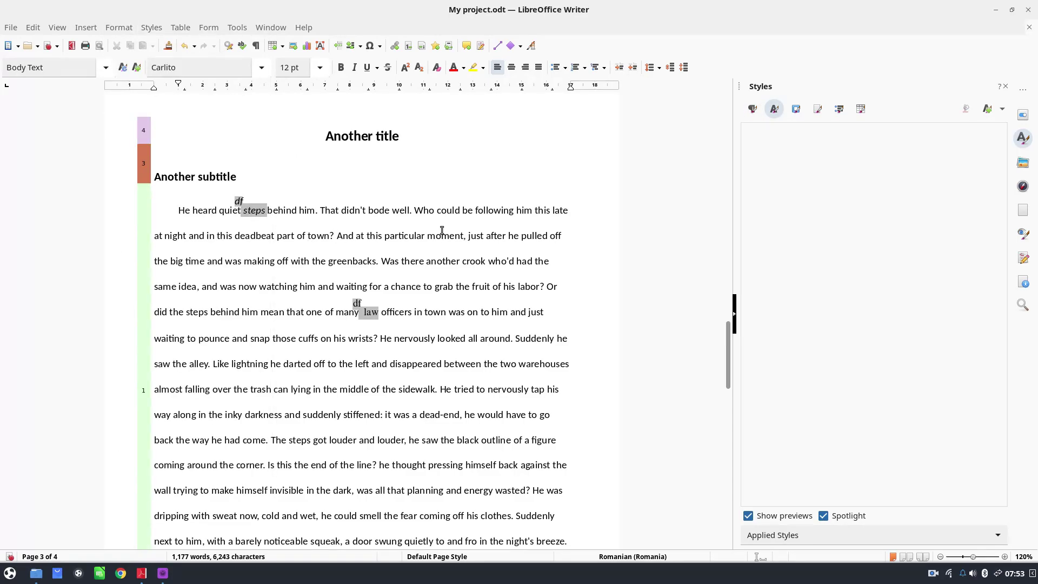
scroll(442, 230, "down", 6)
scroll(436, 280, "up", 7)
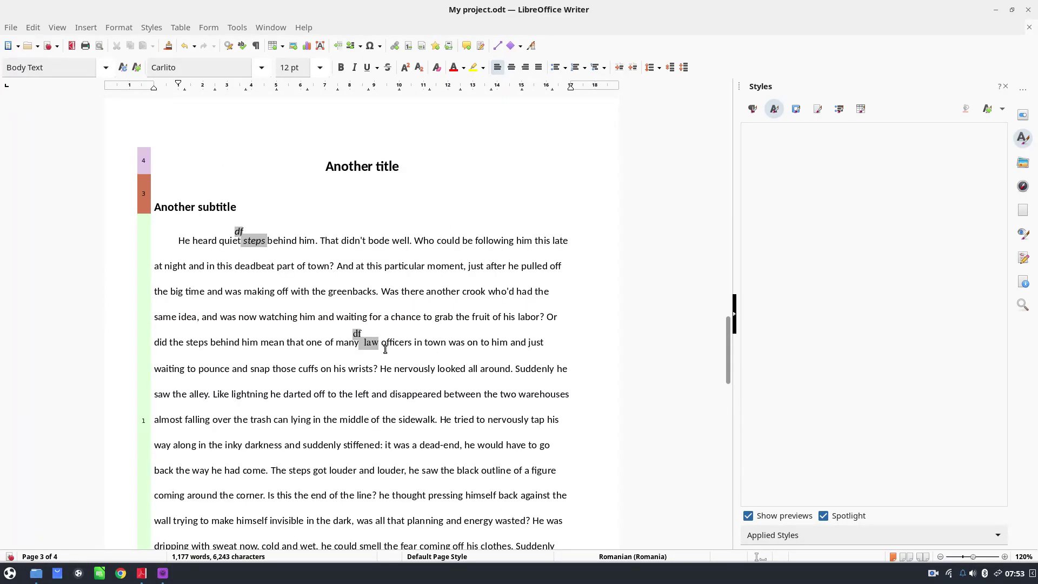
- Inspect the word "law" under "Another subtitle" in the Style Inspector and clear its direct formatting
key("ctrl+shift+f")
type("aakar")
left_click(1022, 234)
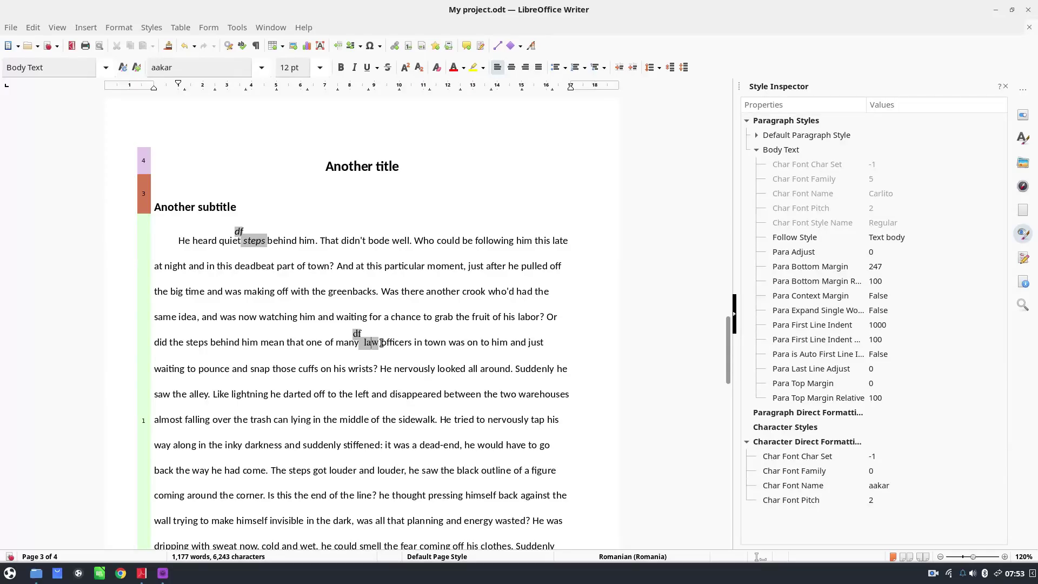
left_click_drag(382, 342, 357, 343)
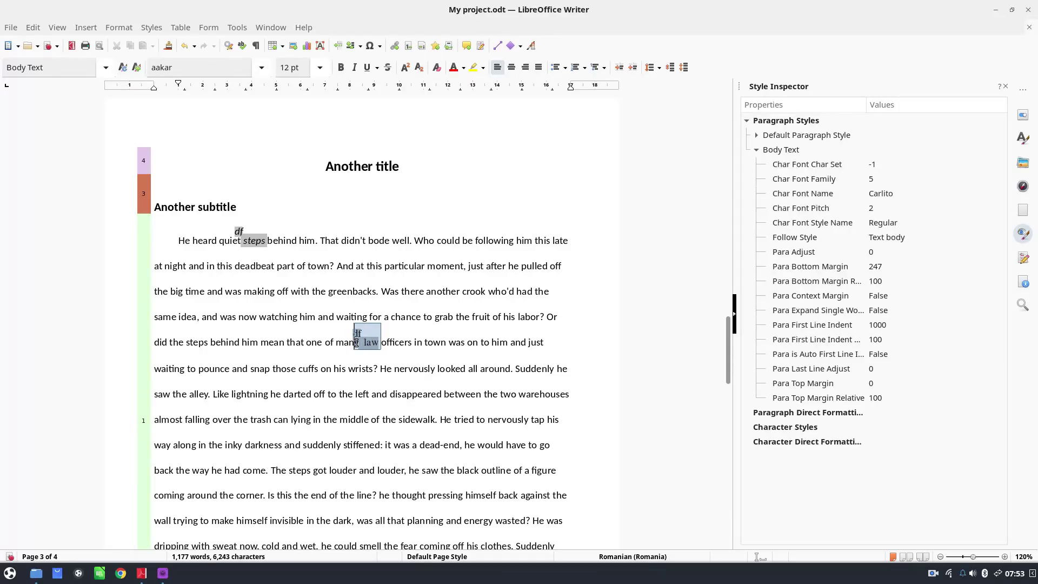
left_click(436, 68)
left_click(462, 241)
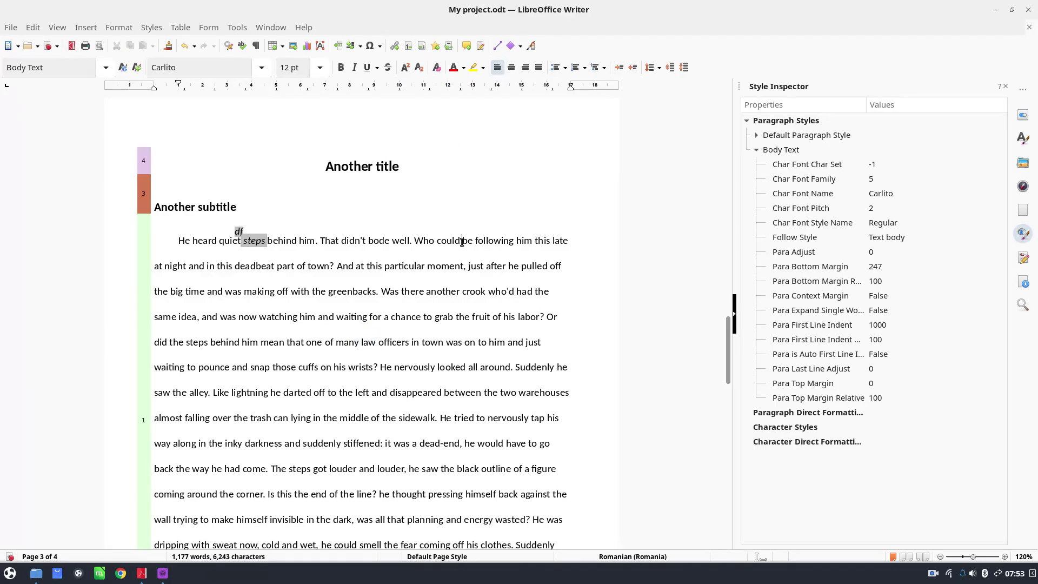
- Inspect the formatting of the italic word "steps" under "Another subtitle" and clear its direct formatting
left_click(252, 242)
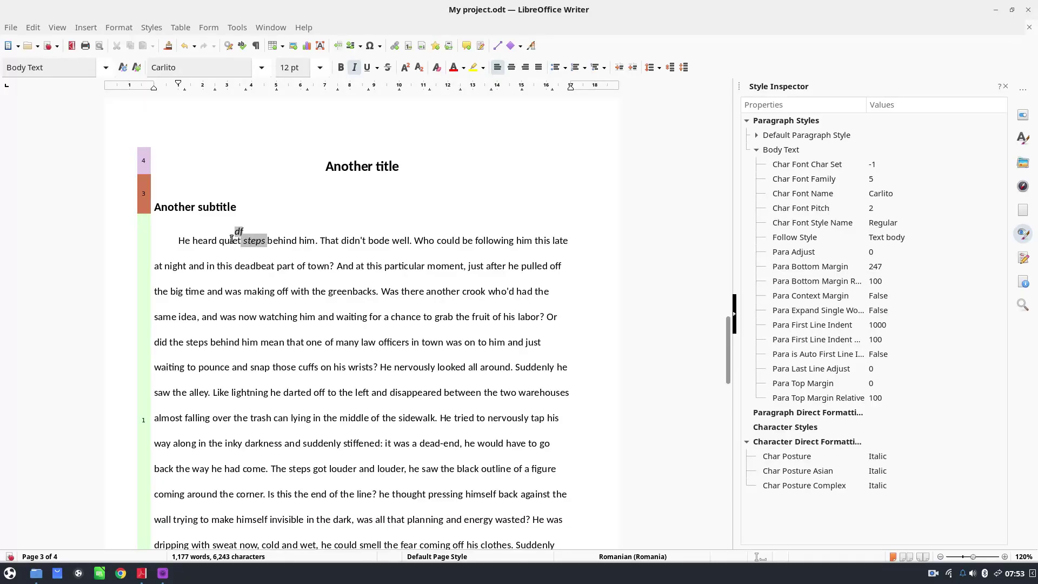
left_click_drag(231, 239, 276, 239)
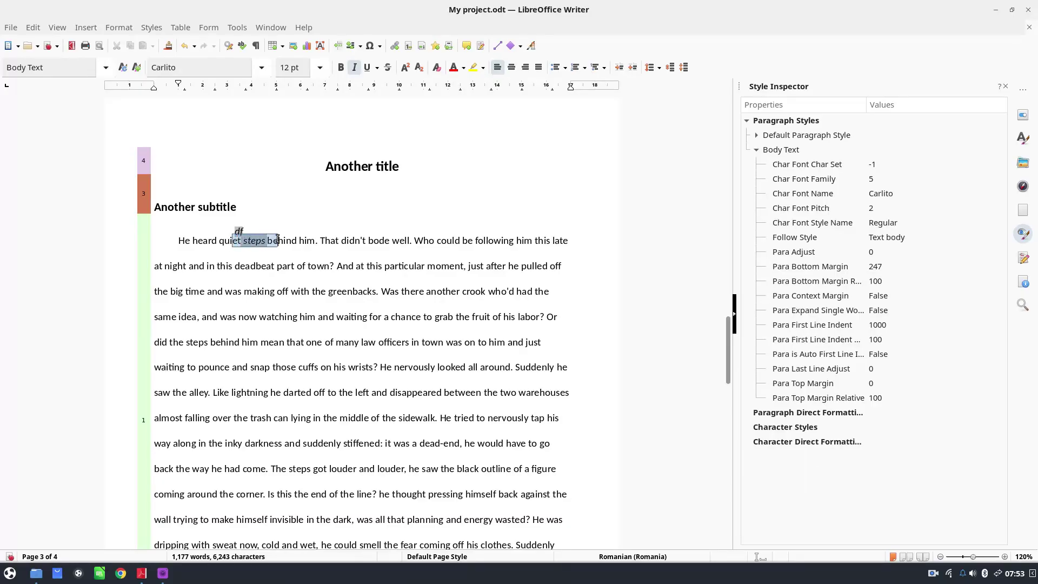
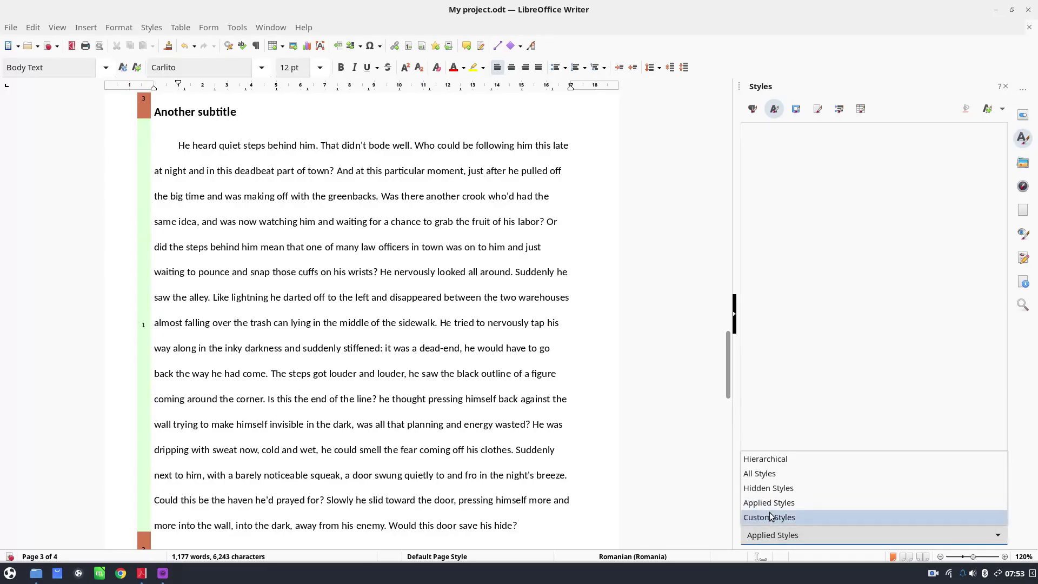
- List all character styles and apply the Definition style to "the" in "almost falling over the trash can" under "Another subtitle"
left_click(764, 473)
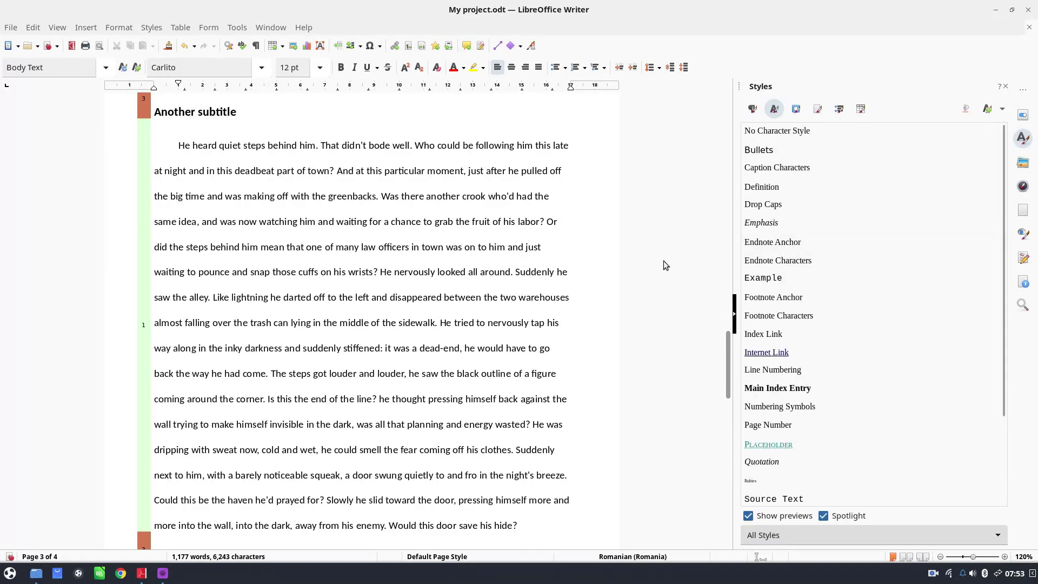
scroll(454, 263, "up", 3)
scroll(372, 302, "down", 4)
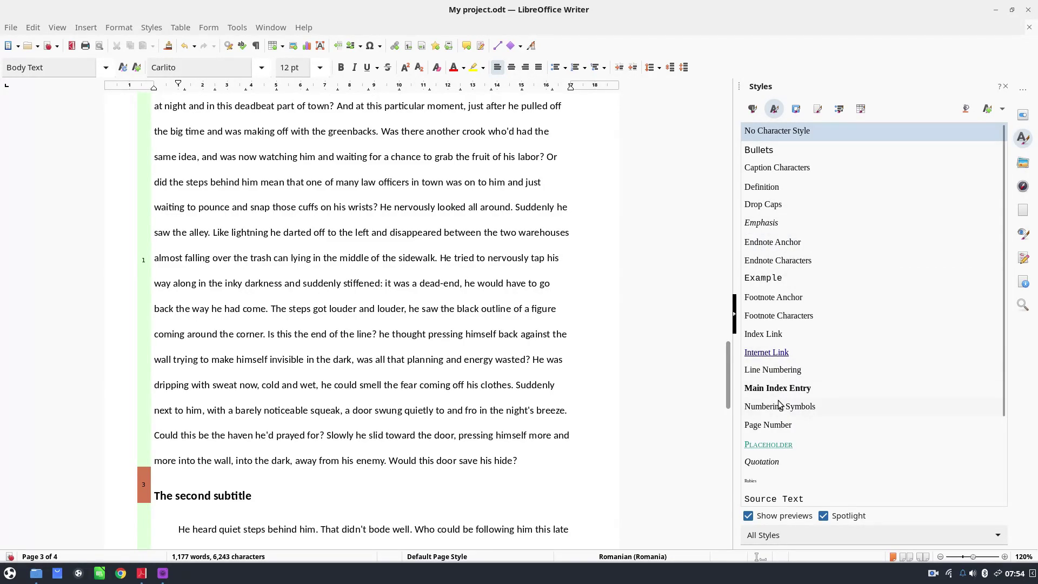
double_click(768, 186)
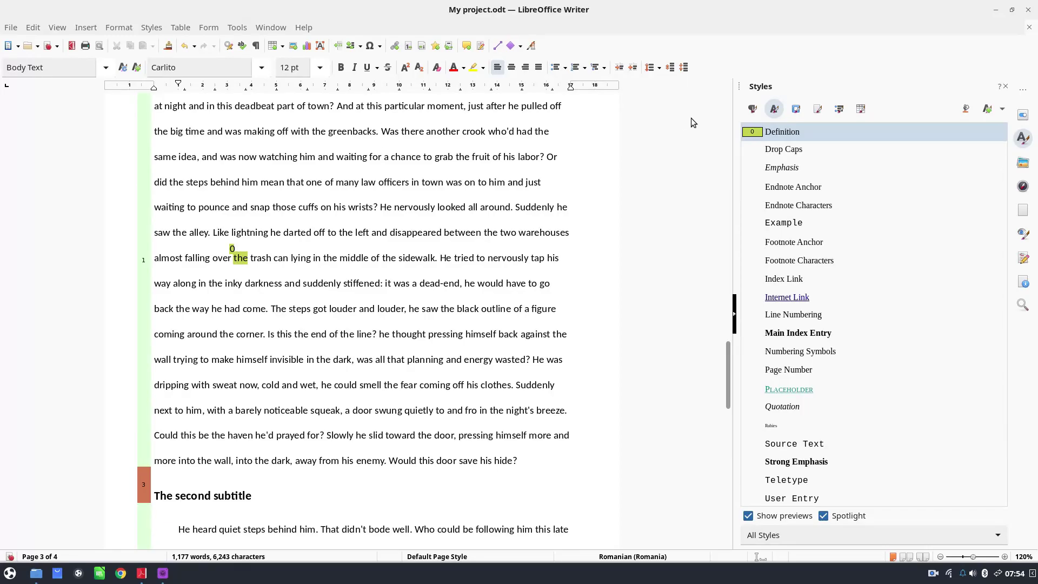
- Apply the Endnote paragraph style to the body paragraph under "Another subtitle"
left_click(752, 108)
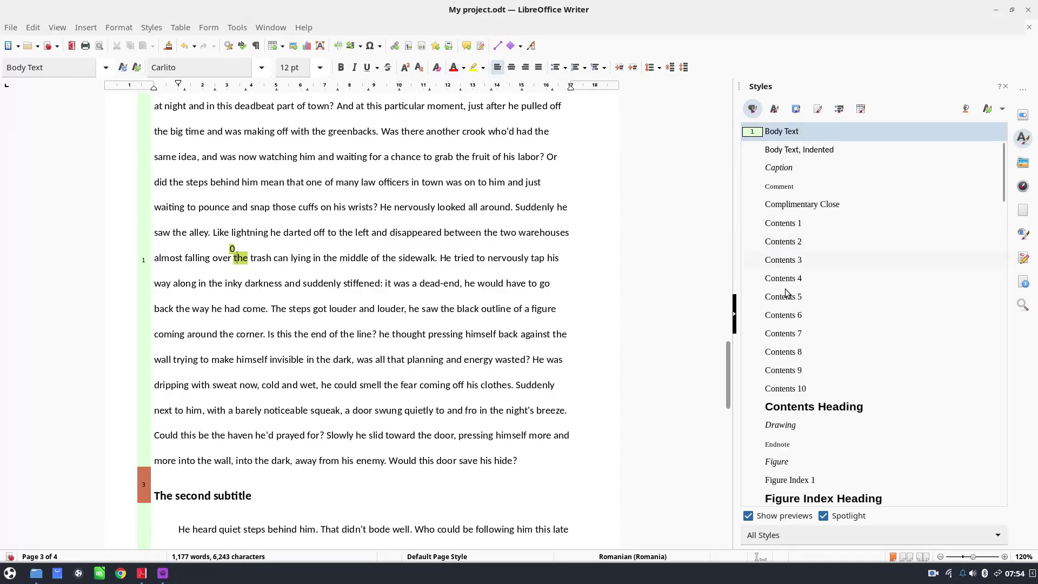
double_click(789, 443)
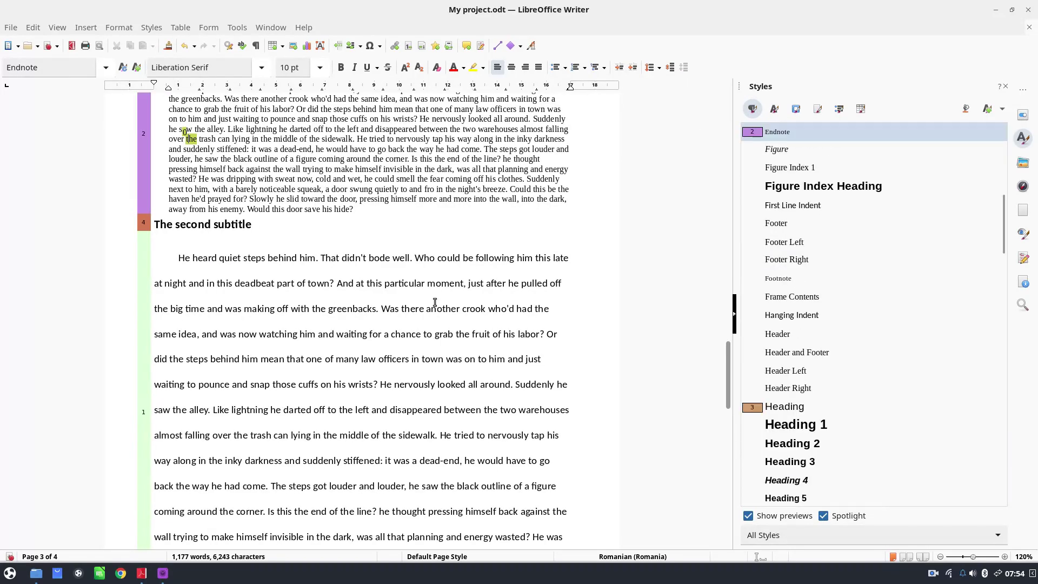
scroll(482, 262, "up", 5)
scroll(483, 263, "down", 2)
scroll(483, 264, "down", 2)
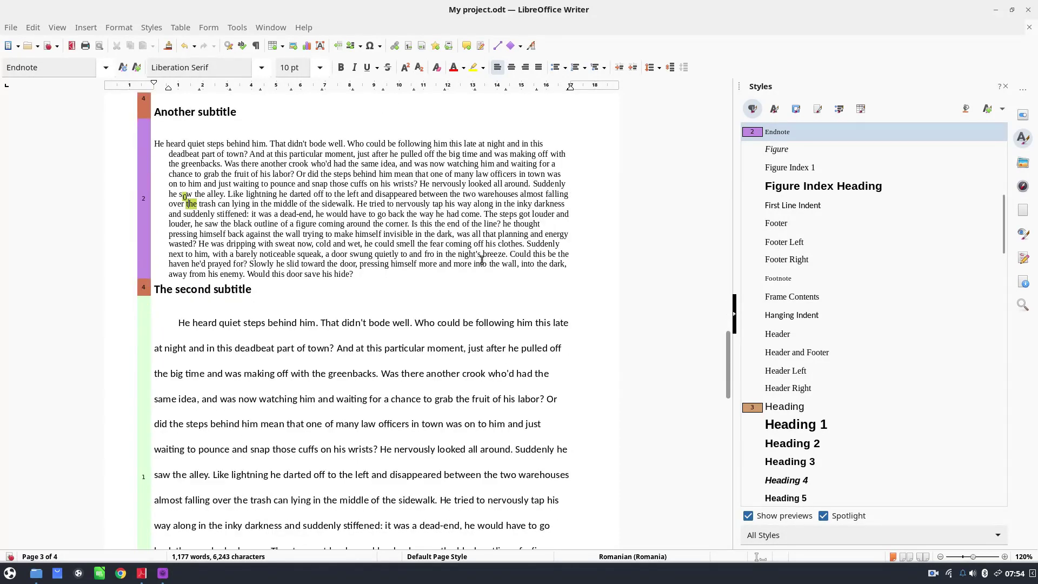
- Limit the paragraph style list to Applied Styles and reapply Body Text to the paragraph under "Another subtitle"
left_click(457, 298)
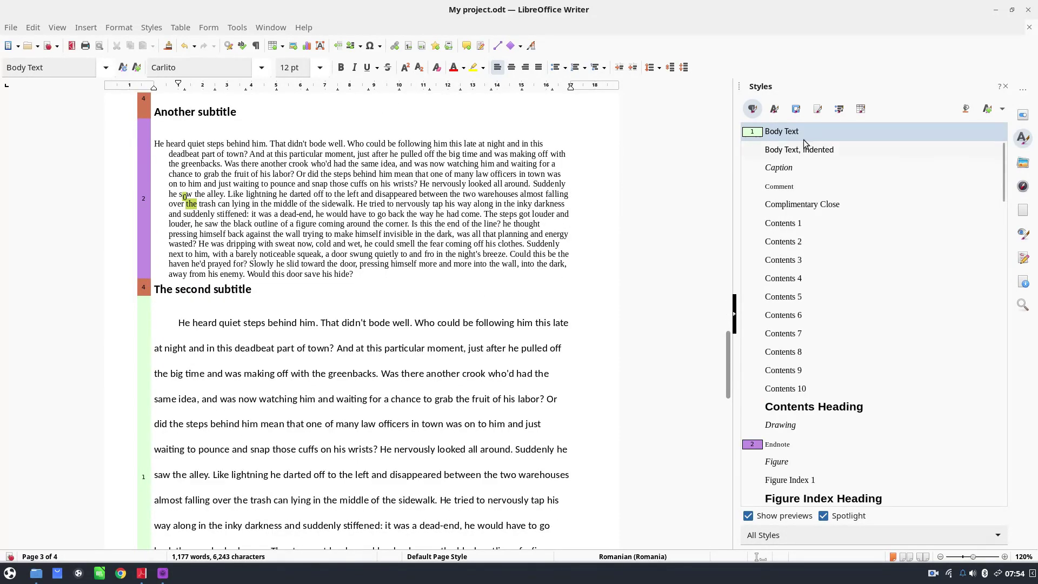
left_click(772, 538)
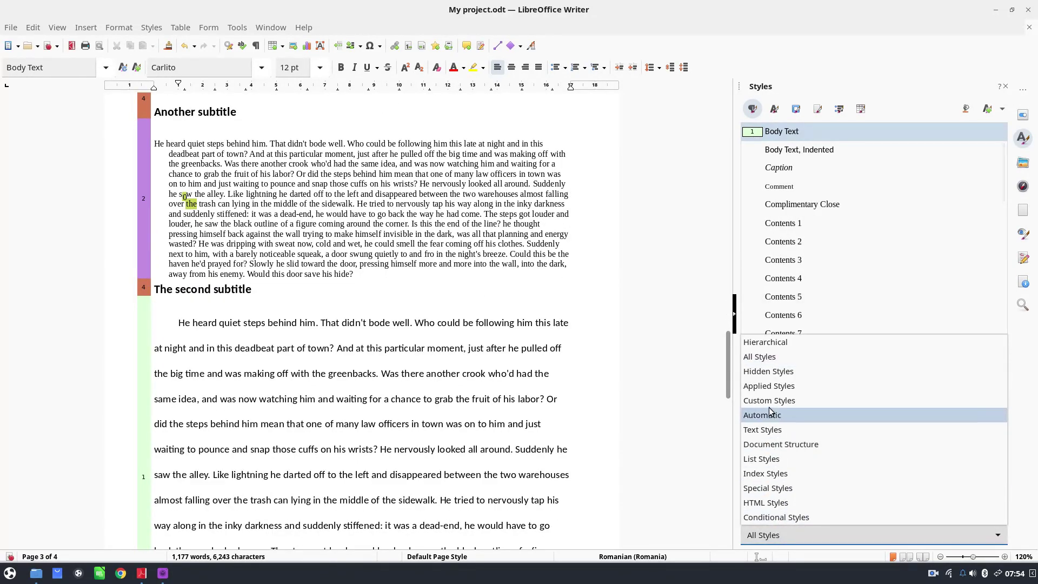
left_click(773, 386)
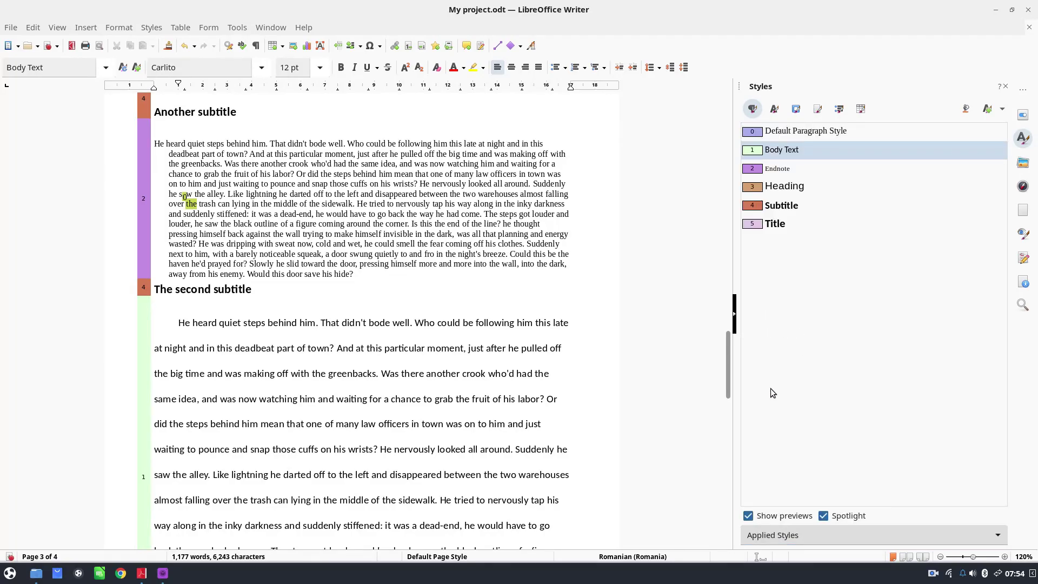
left_click(493, 226)
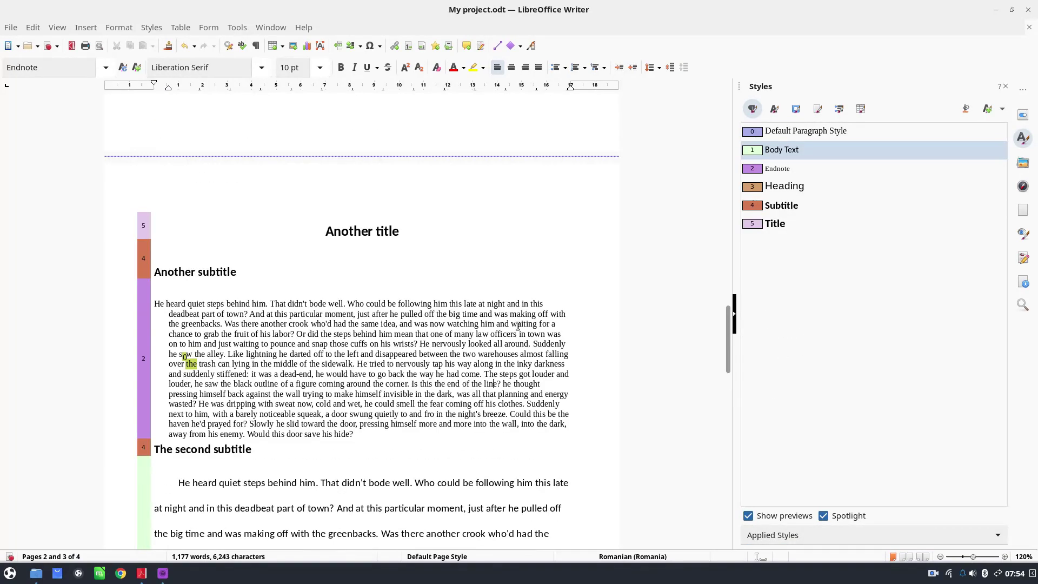
left_click(776, 225)
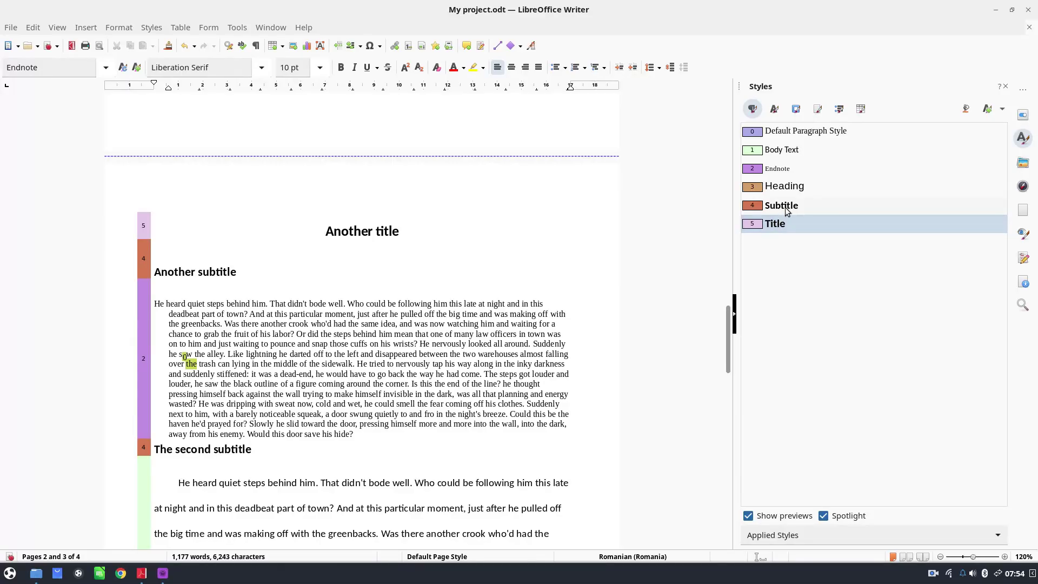
left_click(787, 205)
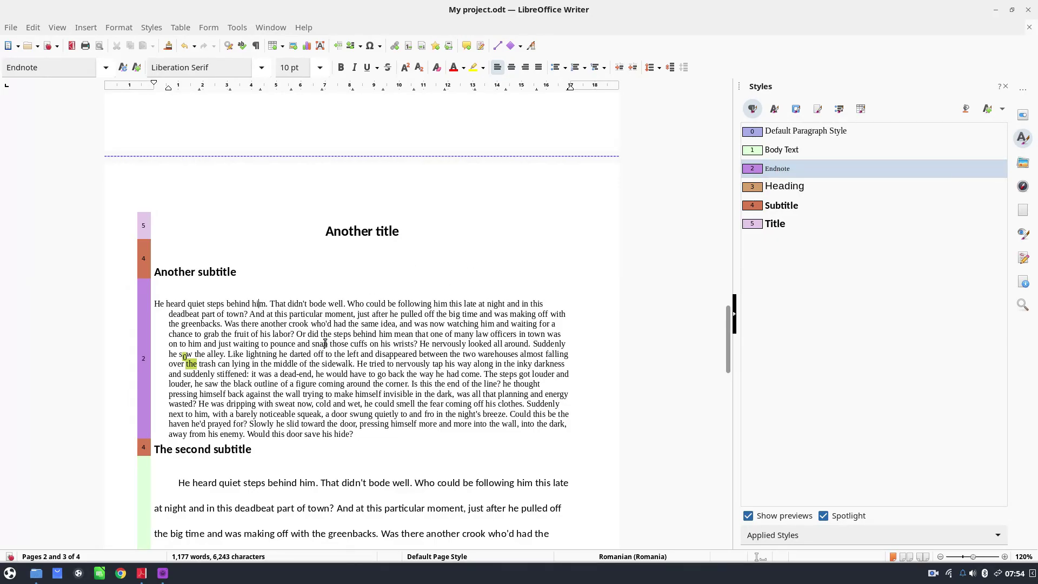
double_click(767, 150)
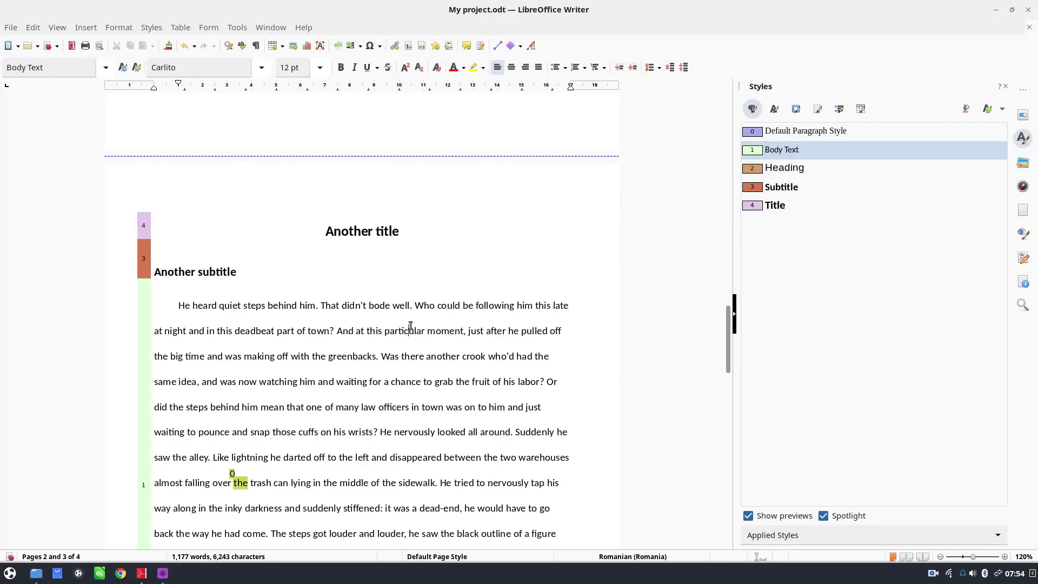
- List all character styles and apply No Character Style to the words "over the trash" to remove the Definition style
scroll(410, 325, "down", 8)
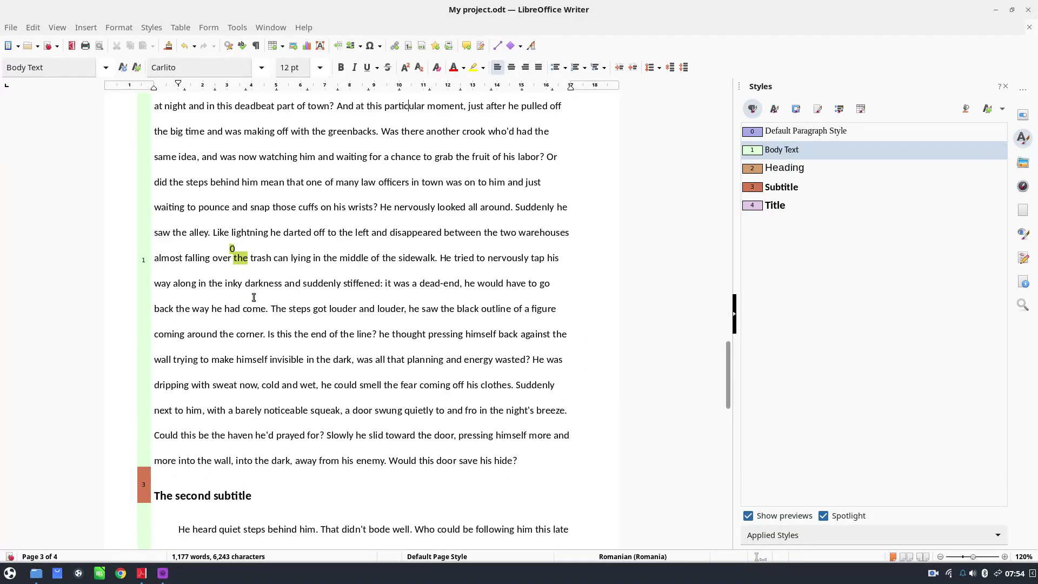
left_click_drag(218, 260, 262, 258)
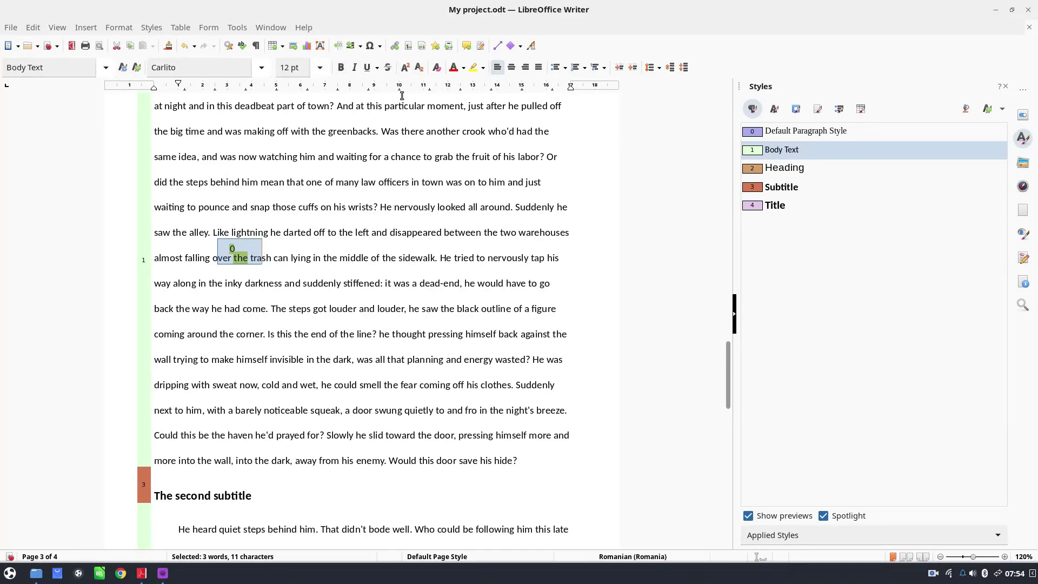
left_click(774, 110)
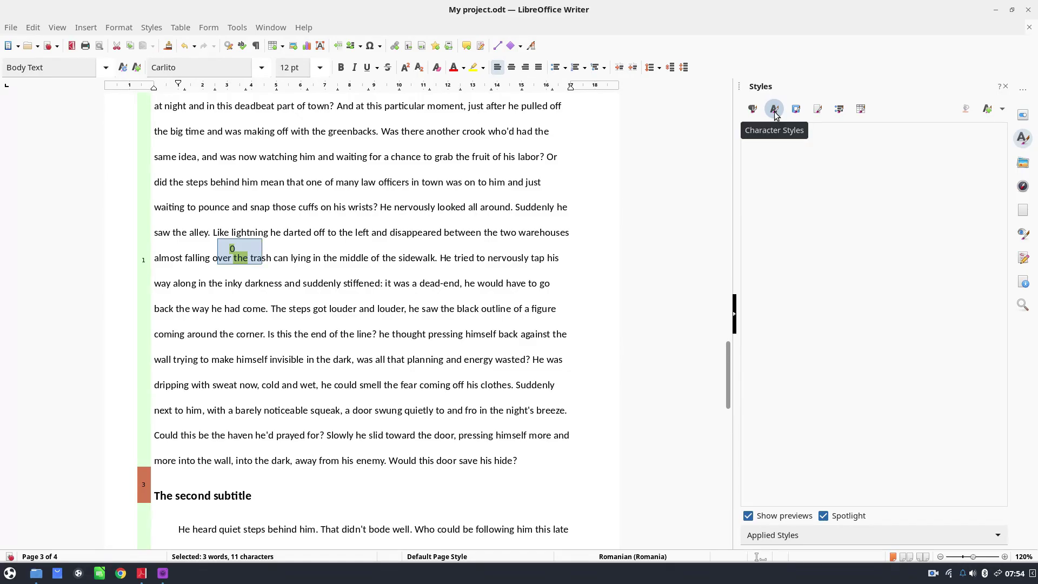
left_click(803, 530)
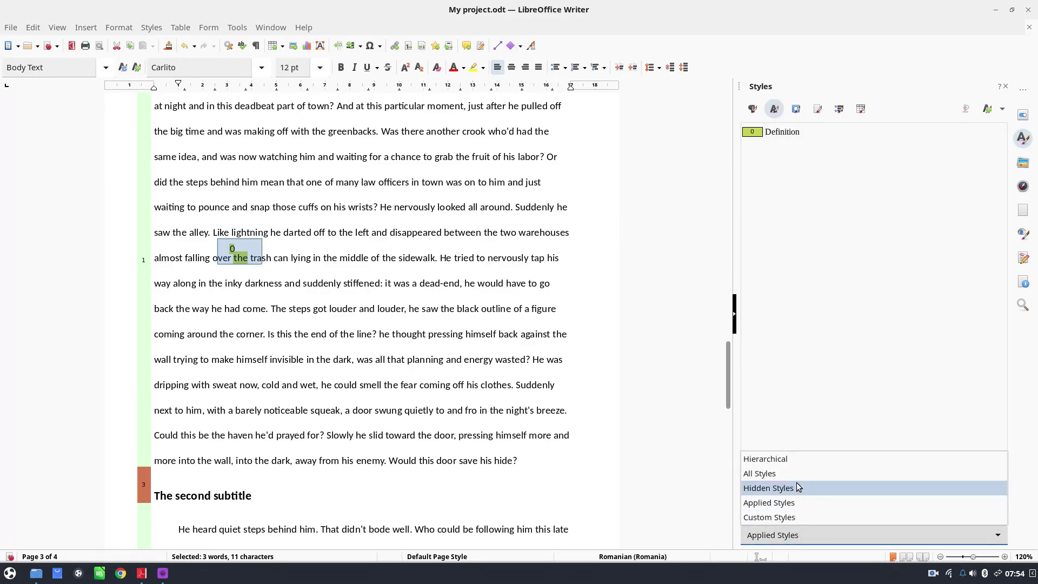
left_click(795, 473)
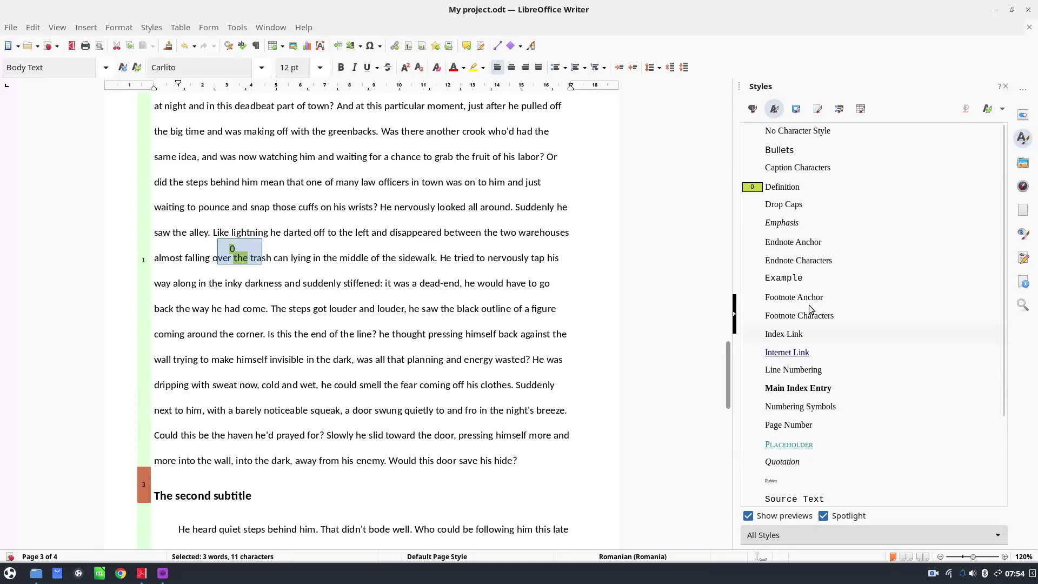
double_click(819, 133)
left_click(467, 258)
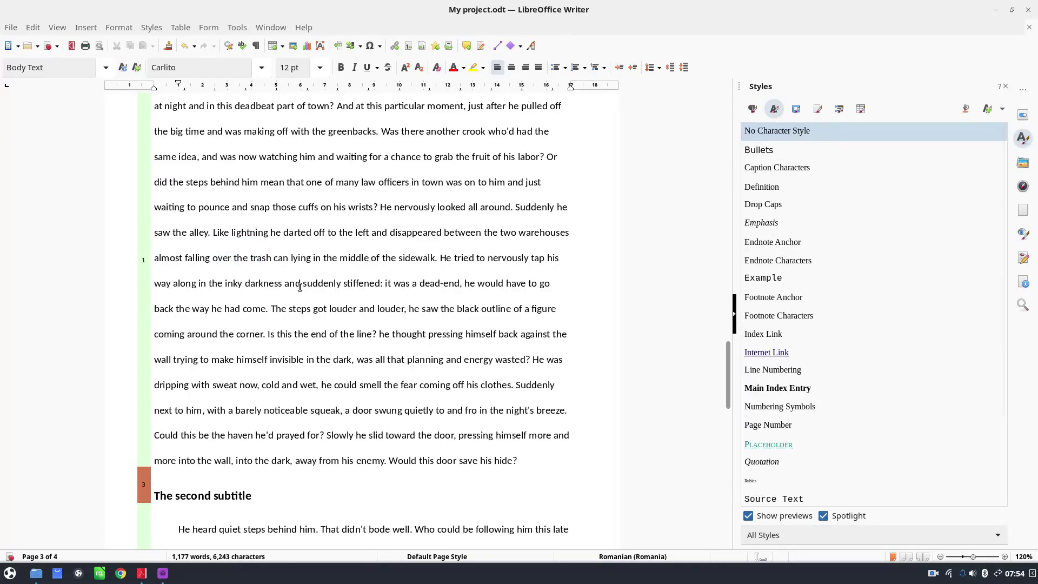
- Review the style markings across the document, ending at "My project title" on the first page
scroll(383, 266, "up", 3)
scroll(383, 266, "up", 8)
scroll(383, 263, "down", 15)
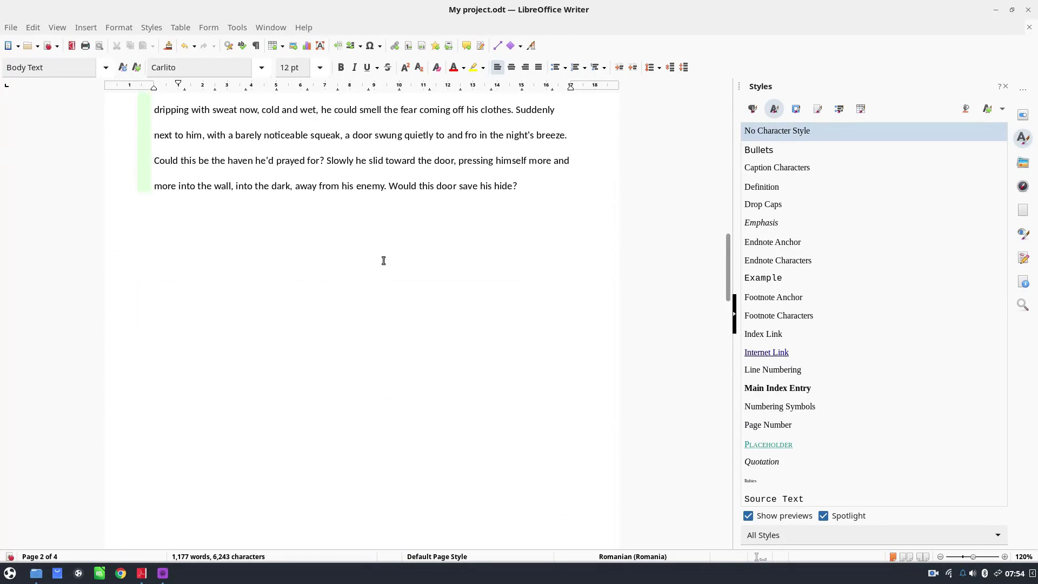
scroll(383, 260, "up", 7)
scroll(383, 260, "up", 5)
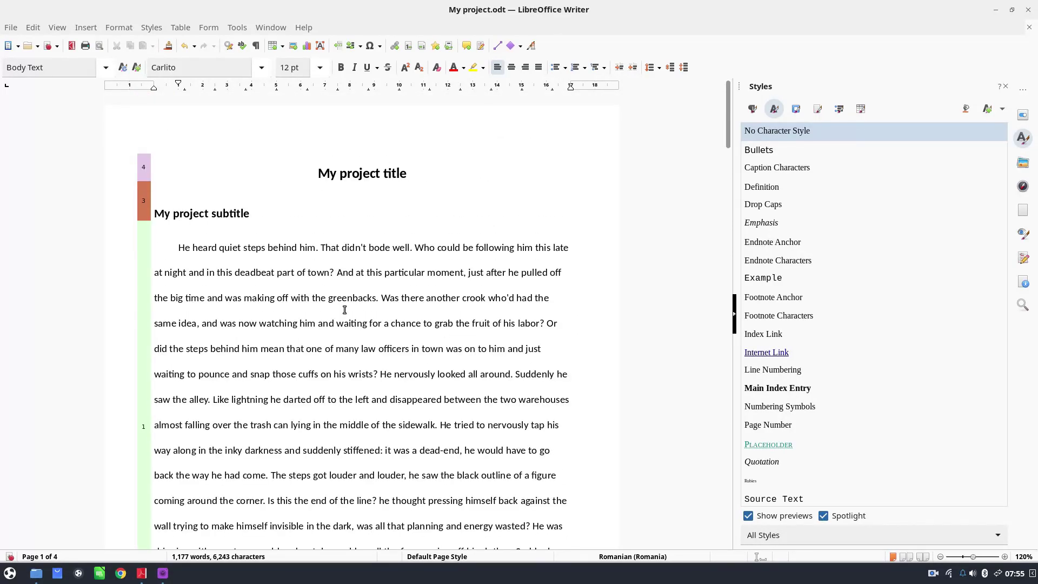
- Switch to the paragraph styles and limit the list to Applied Styles
scroll(344, 309, "down", 6)
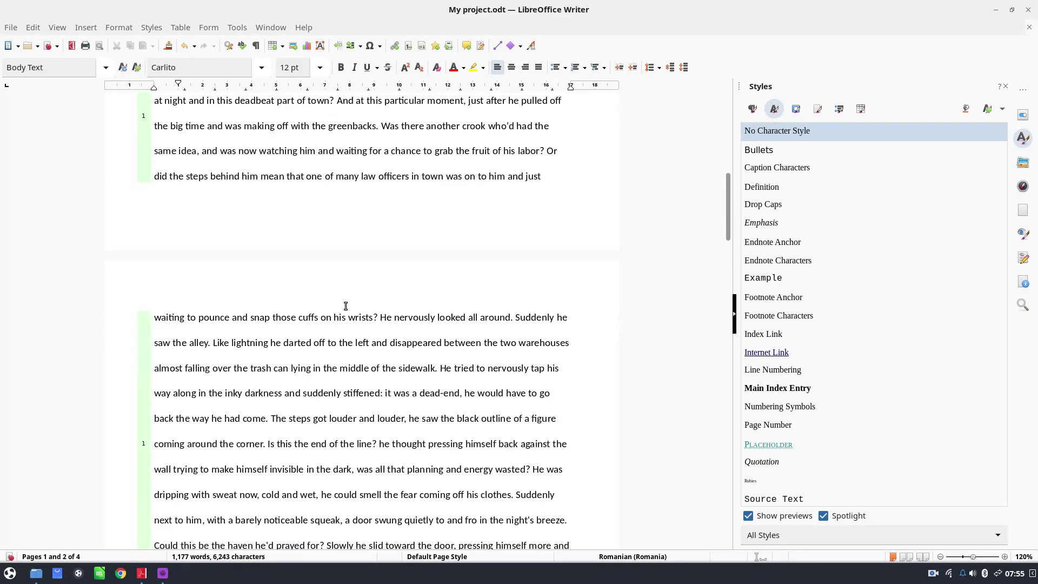
scroll(345, 306, "down", 8)
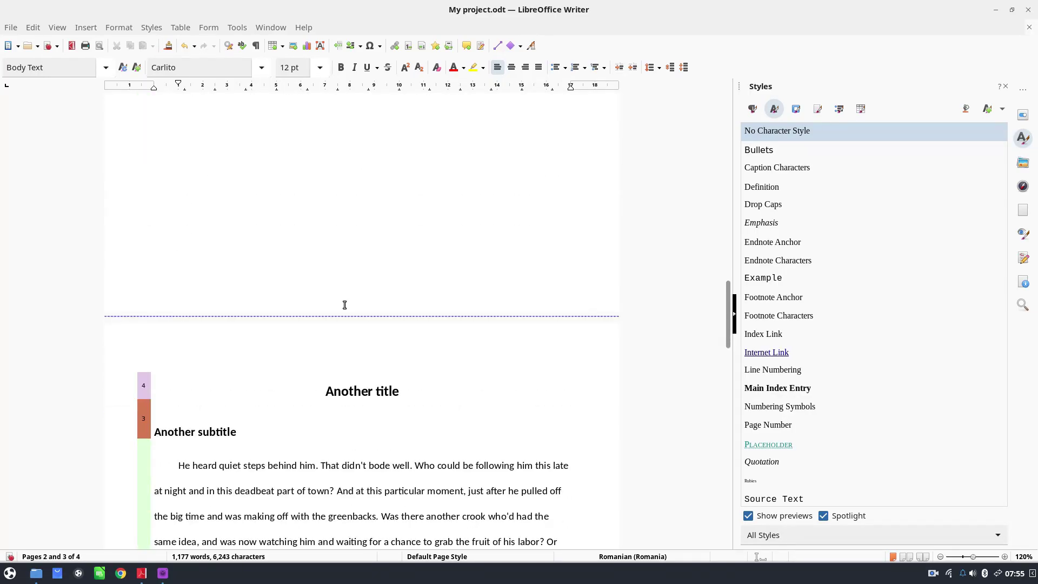
scroll(344, 305, "down", 5)
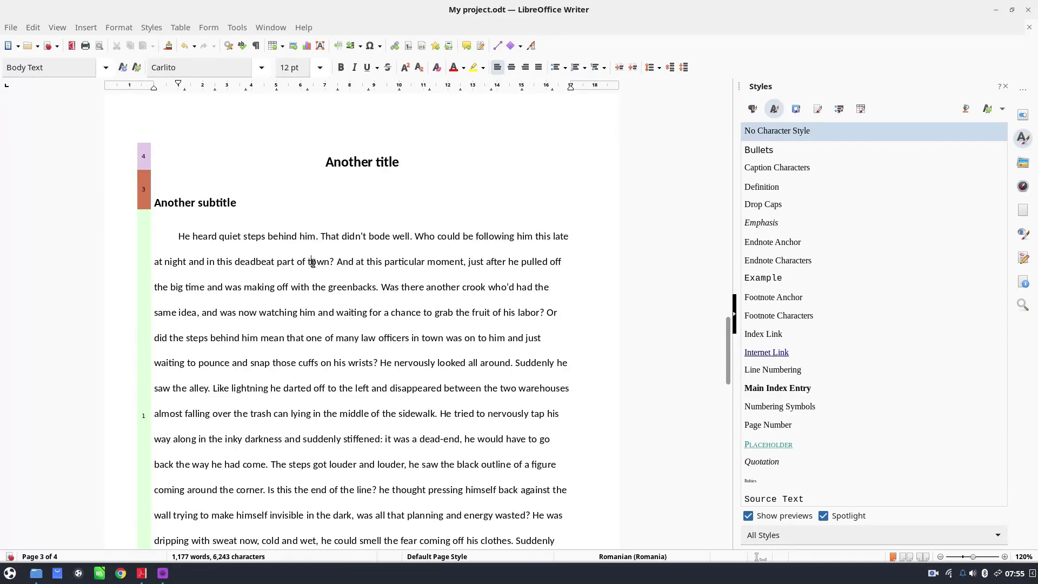
left_click(753, 110)
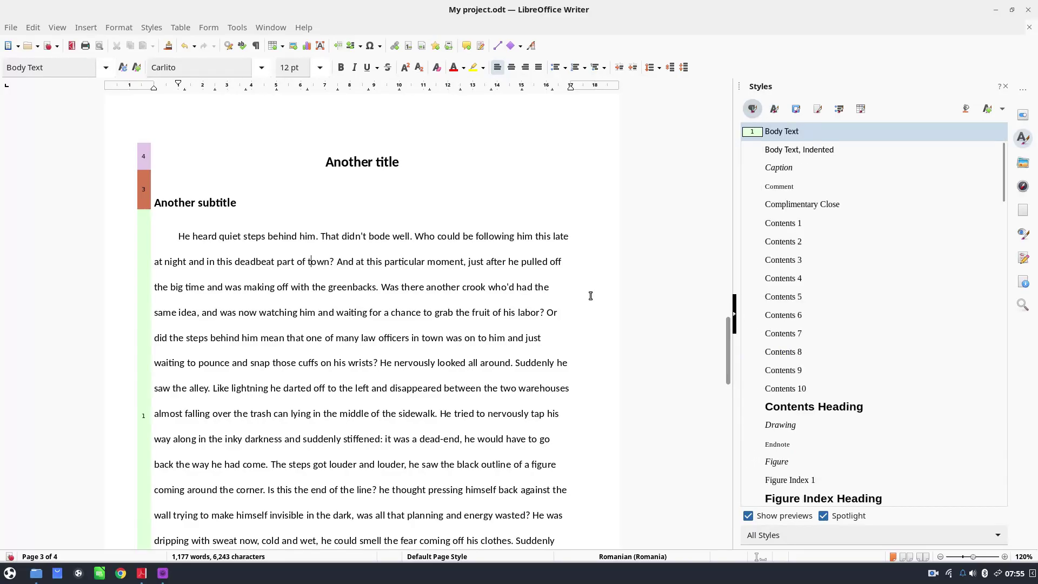
left_click(803, 532)
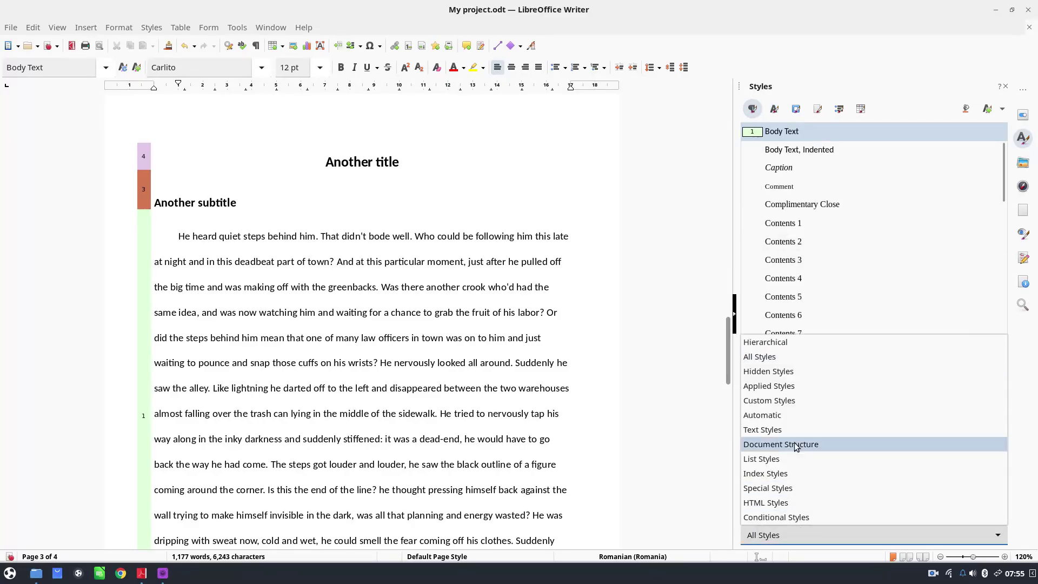
left_click(784, 387)
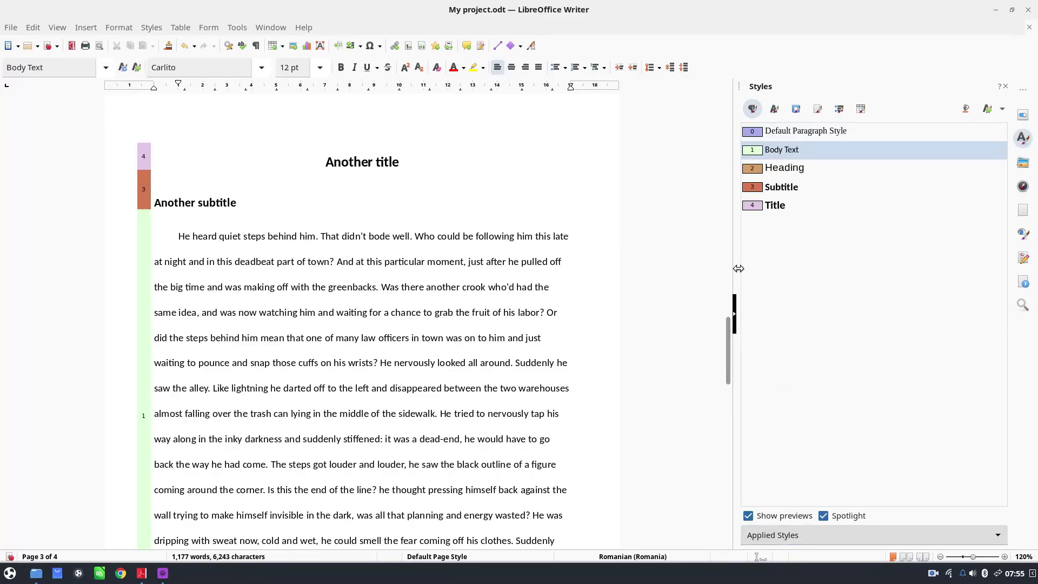
- Set the Body Text style's line spacing to 1.15 Lines and its spacing above paragraph to 0,10 cm
right_click(802, 153)
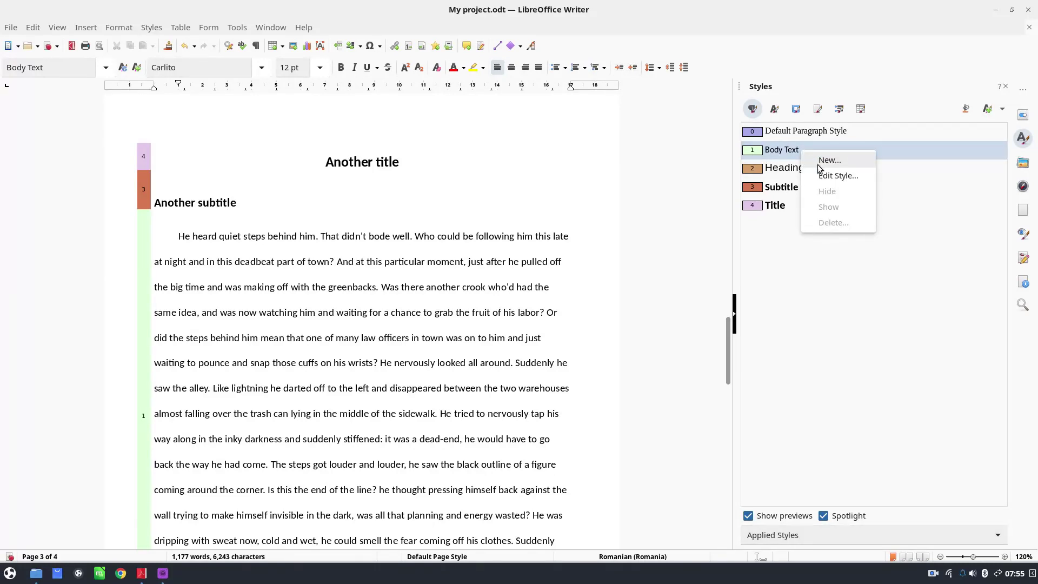
left_click(819, 175)
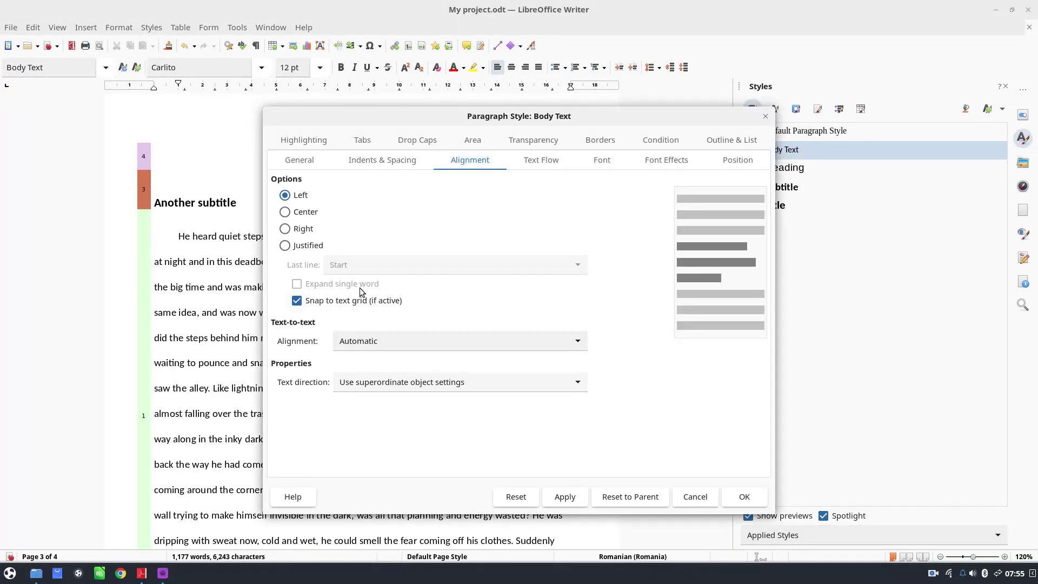
left_click(382, 160)
left_click(336, 374)
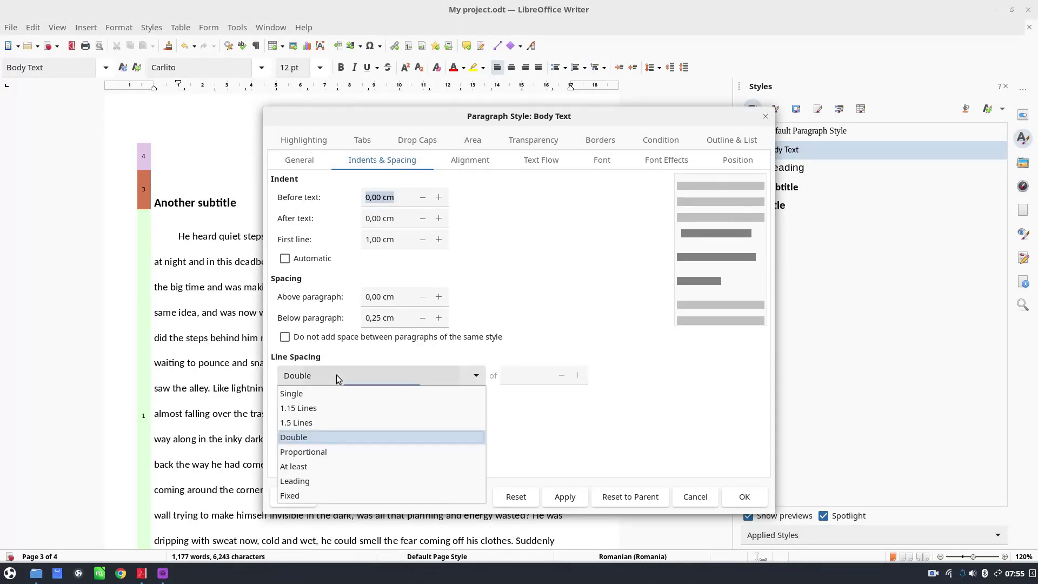
left_click(321, 405)
left_click(556, 495)
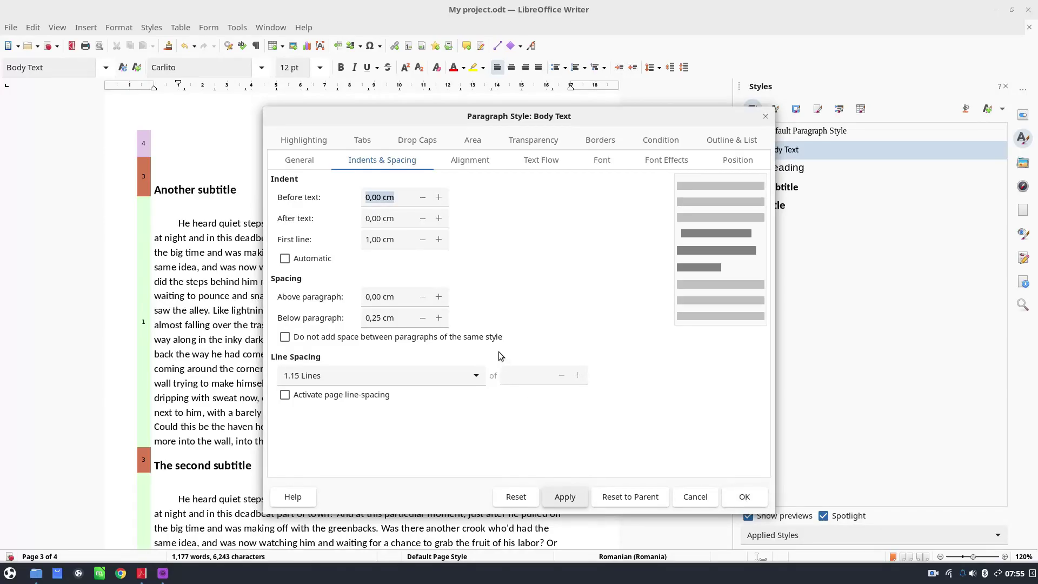
left_click(443, 299)
left_click(569, 493)
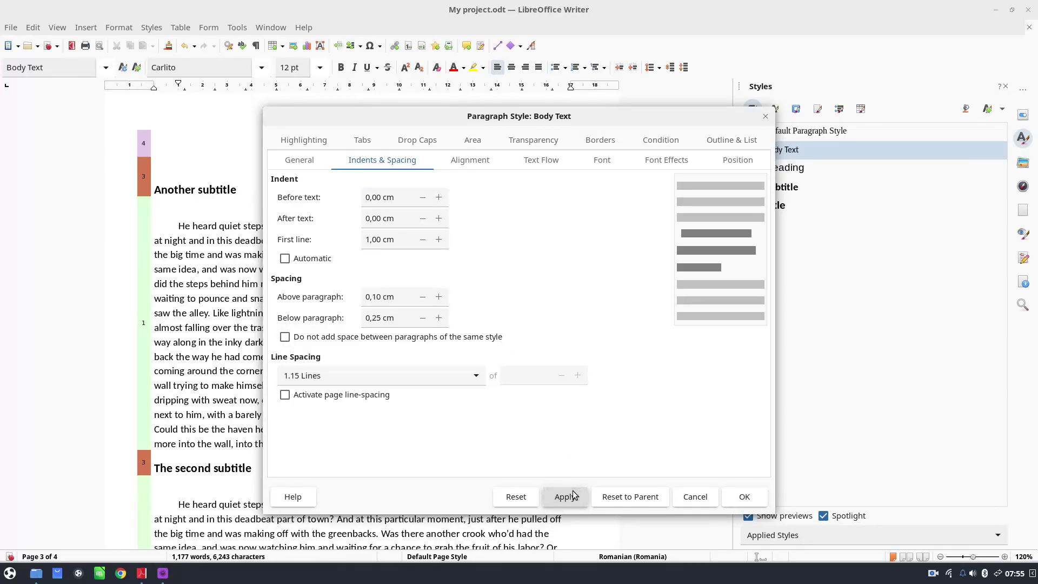
left_click(744, 496)
- Change the Body Text paragraph style's alignment to Justified
scroll(379, 270, "down", 4)
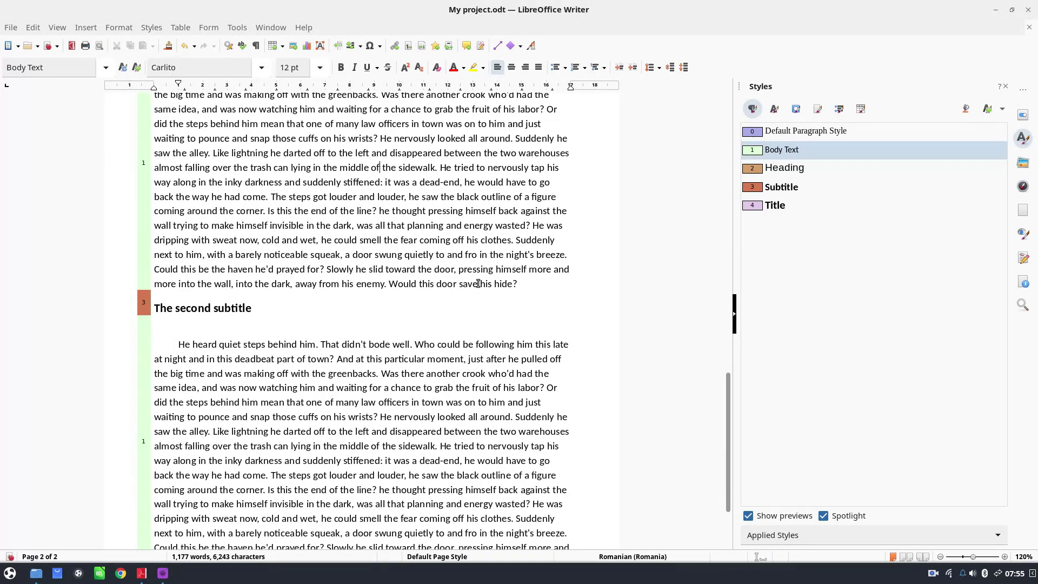
right_click(781, 152)
left_click(788, 174)
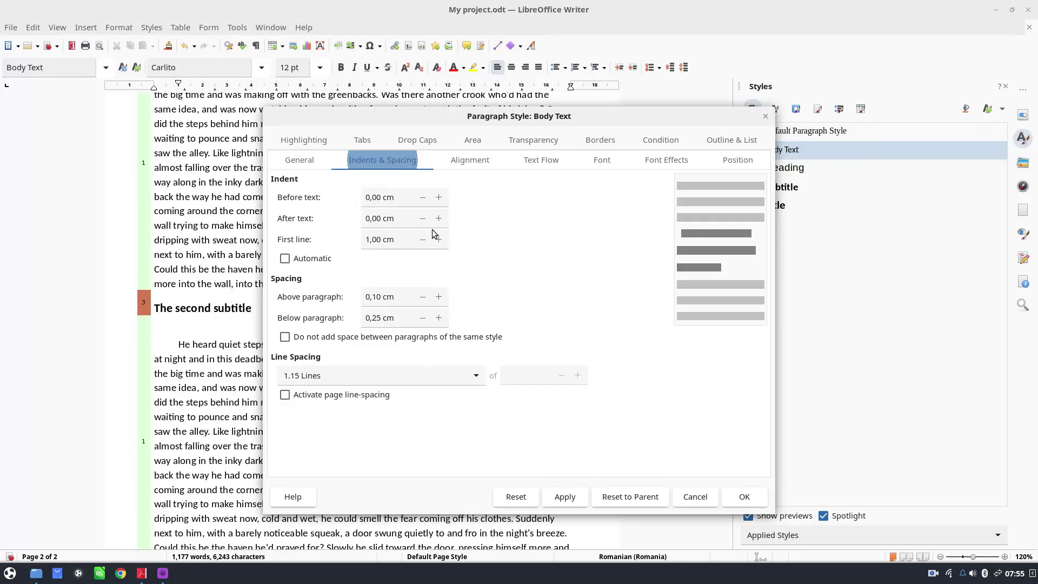
left_click(469, 160)
left_click(284, 245)
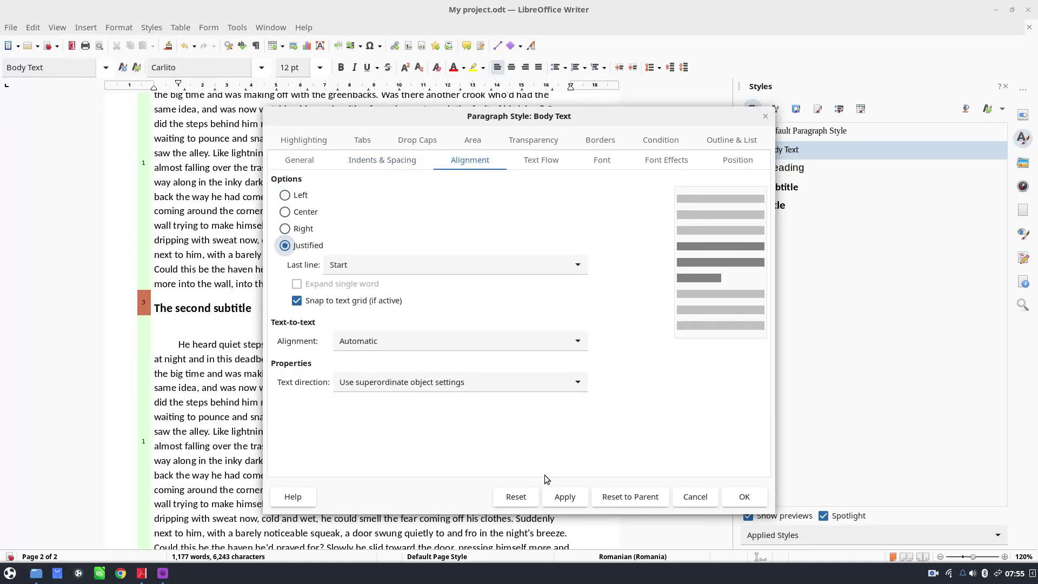
left_click(562, 496)
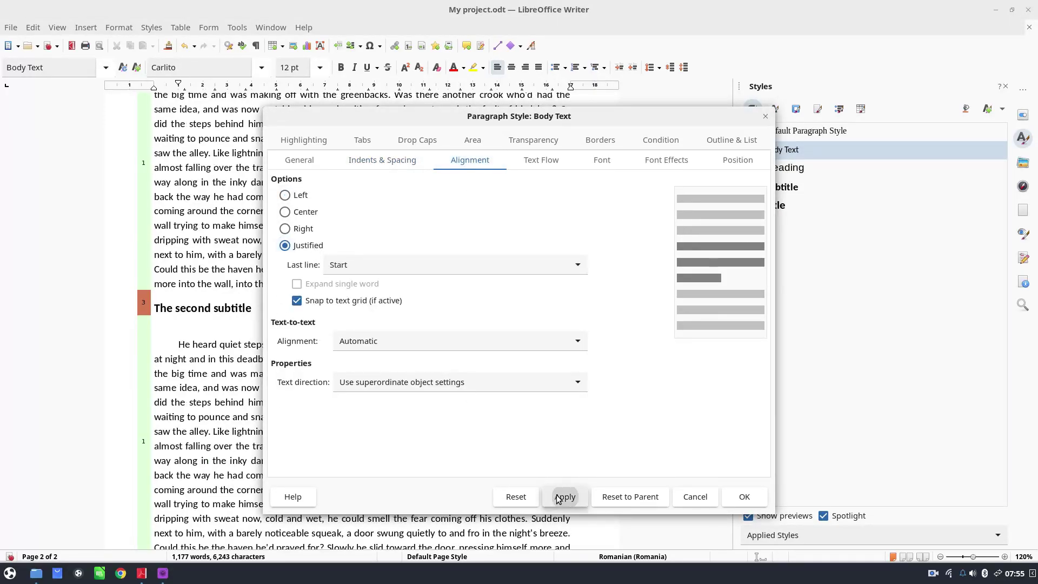
left_click(728, 498)
- Turn off Spotlight for character direct formatting, paragraph styles and character styles
scroll(423, 292, "up", 10)
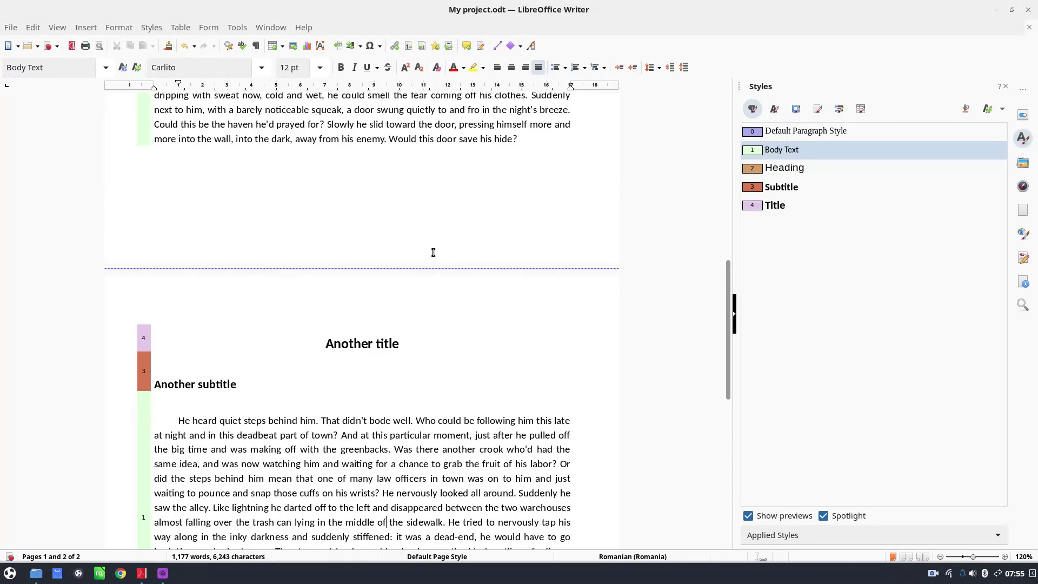
scroll(457, 255, "up", 5)
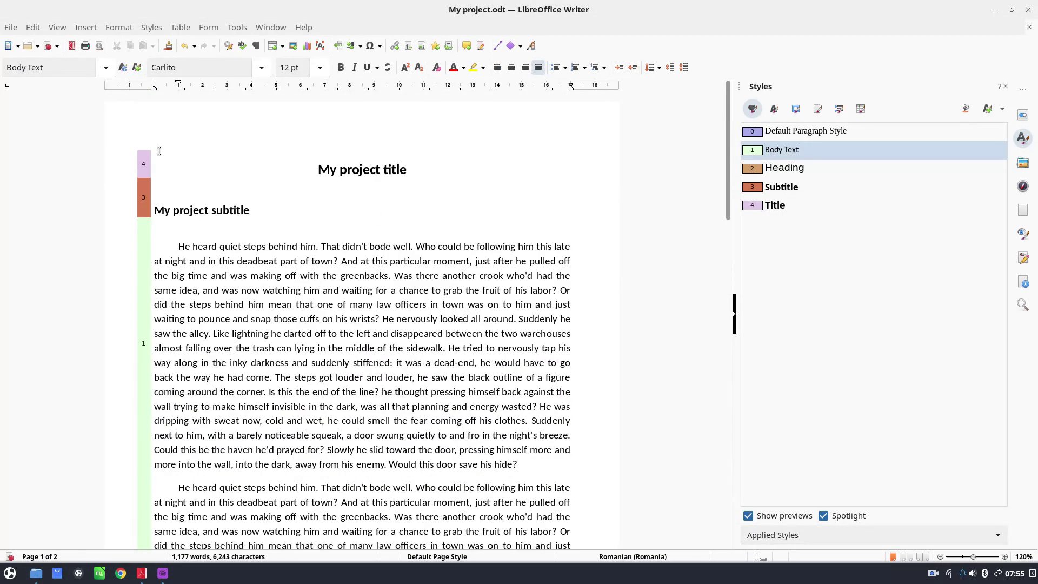
left_click(106, 27)
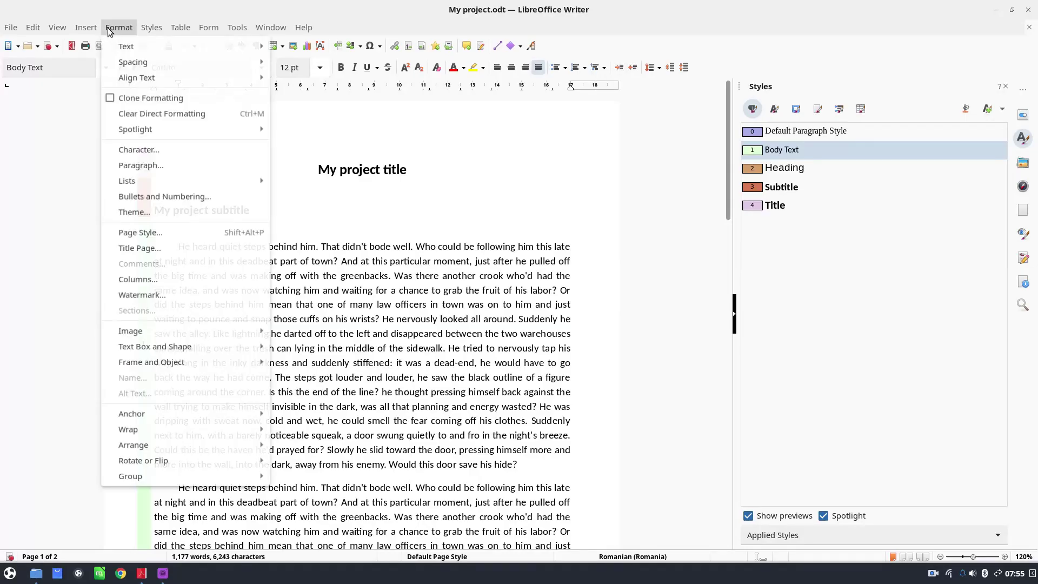
mouse_move(152, 128)
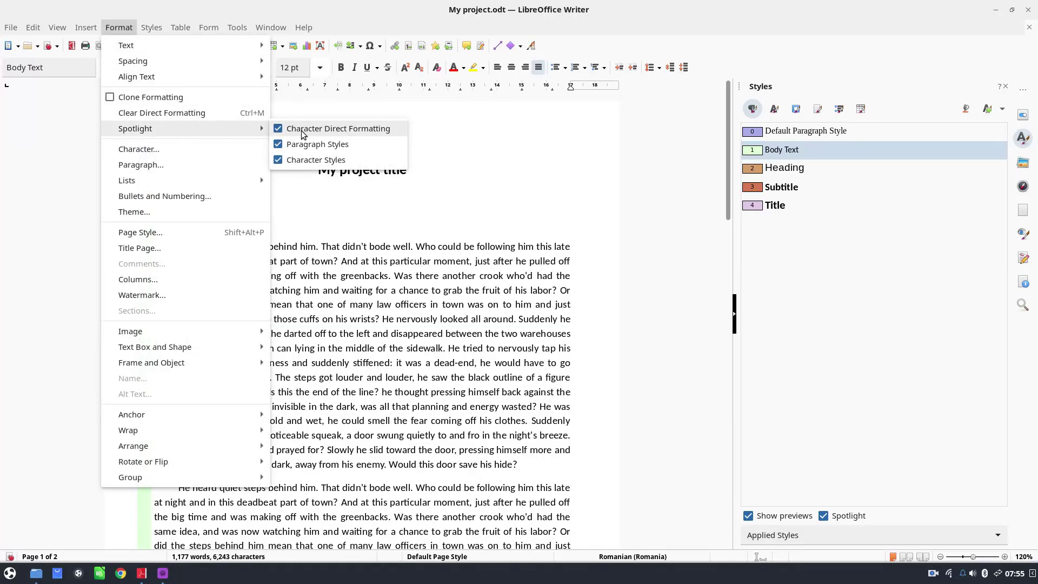
left_click(301, 130)
left_click(119, 28)
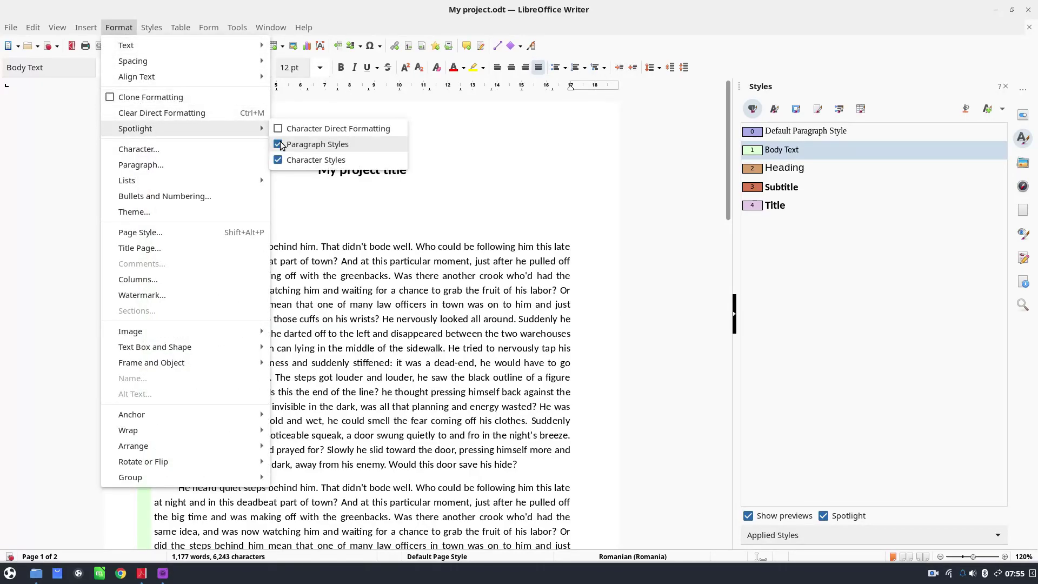
left_click(280, 144)
left_click(119, 27)
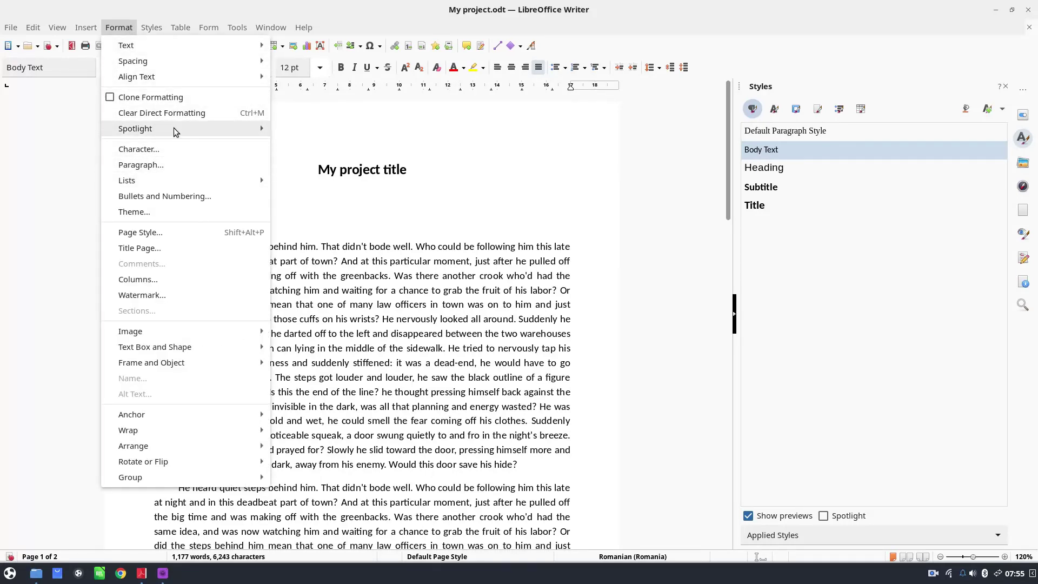
mouse_move(175, 131)
left_click(286, 159)
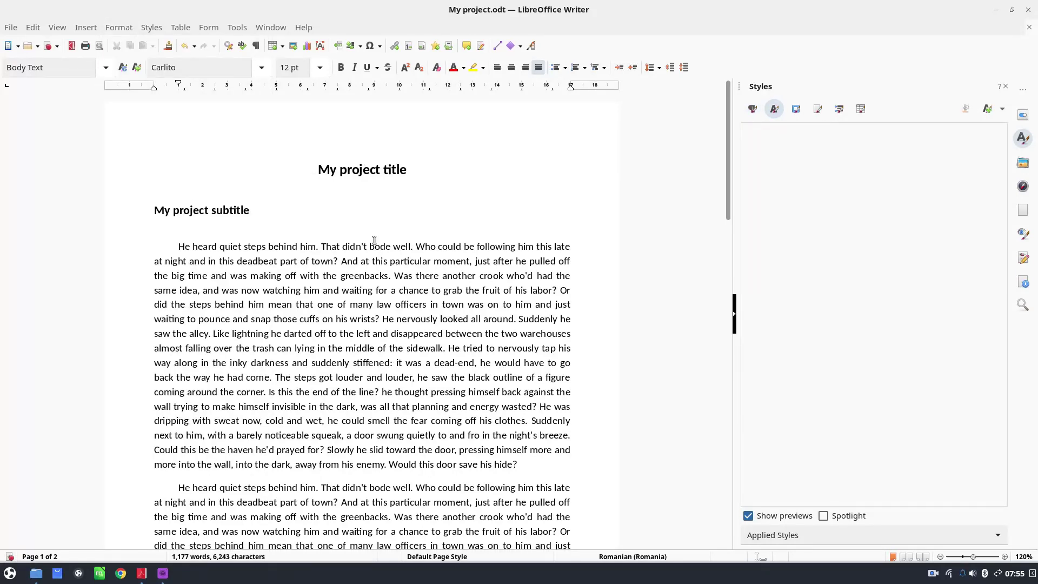
- Place the cursor in "Another subtitle" on the second page and list the applied paragraph styles
scroll(374, 240, "down", 6)
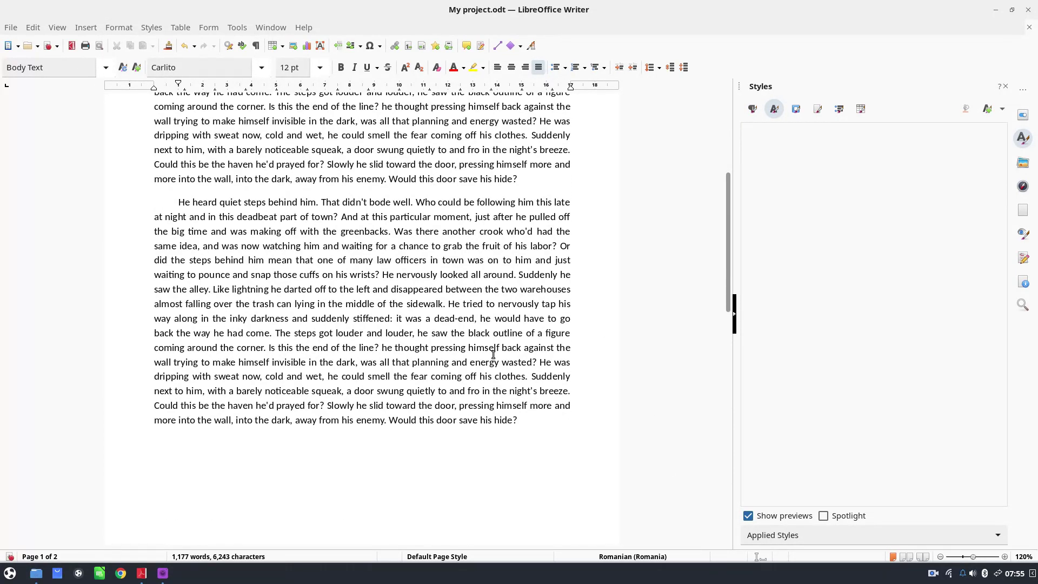
scroll(476, 352, "down", 14)
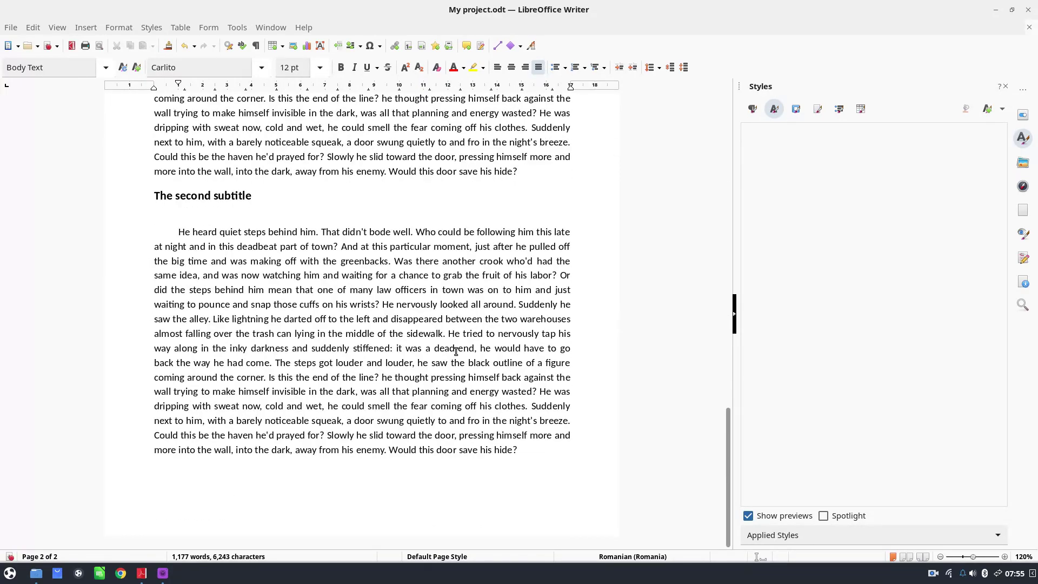
scroll(455, 351, "up", 8)
scroll(445, 344, "down", 3)
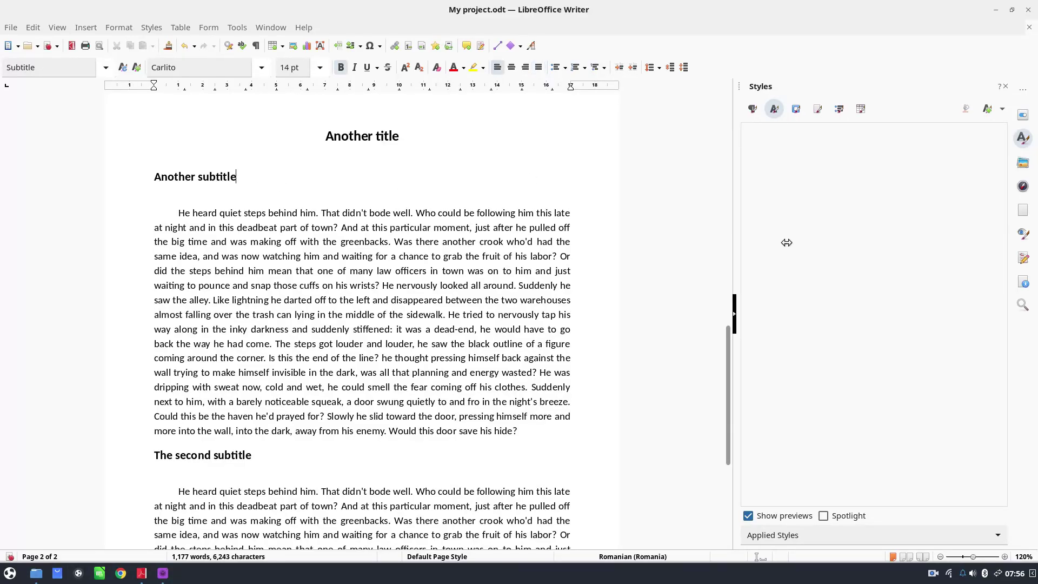
left_click(804, 534)
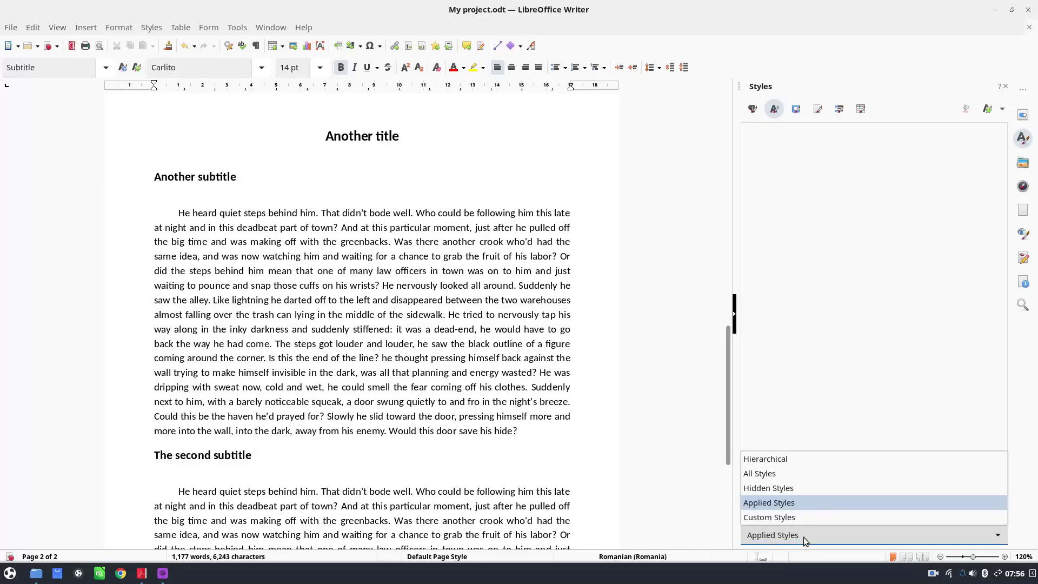
left_click(755, 119)
left_click(753, 113)
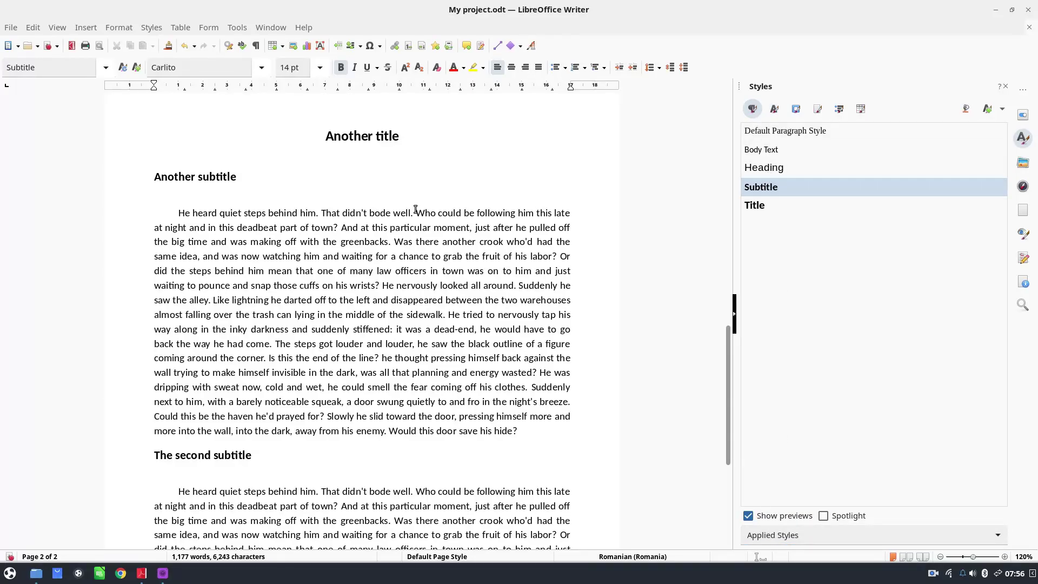
- Set the Subtitle style's spacing below paragraph to 0,00 cm and above paragraph to 0,21 cm
right_click(754, 187)
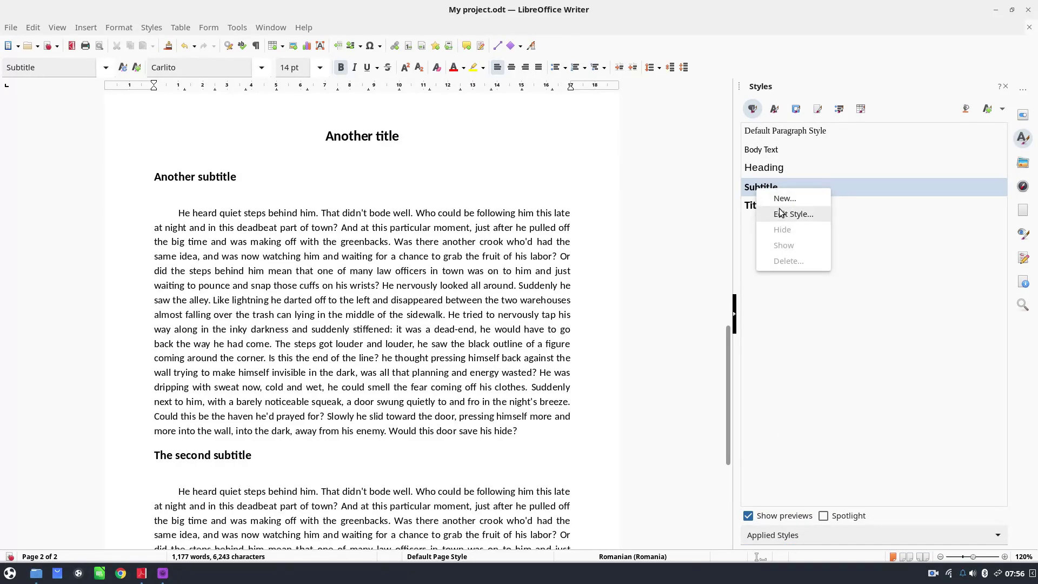
left_click(779, 212)
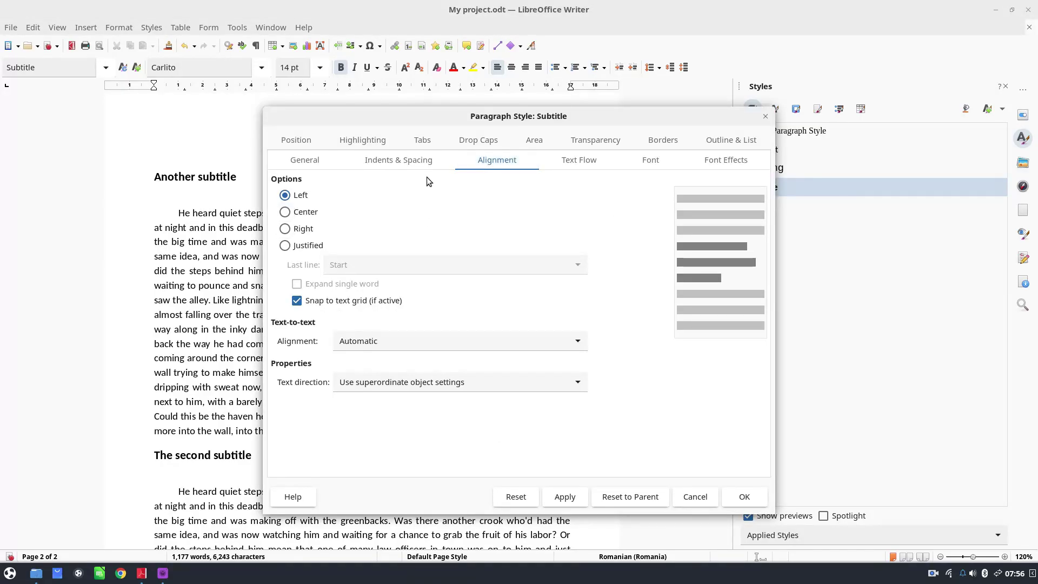
left_click(421, 161)
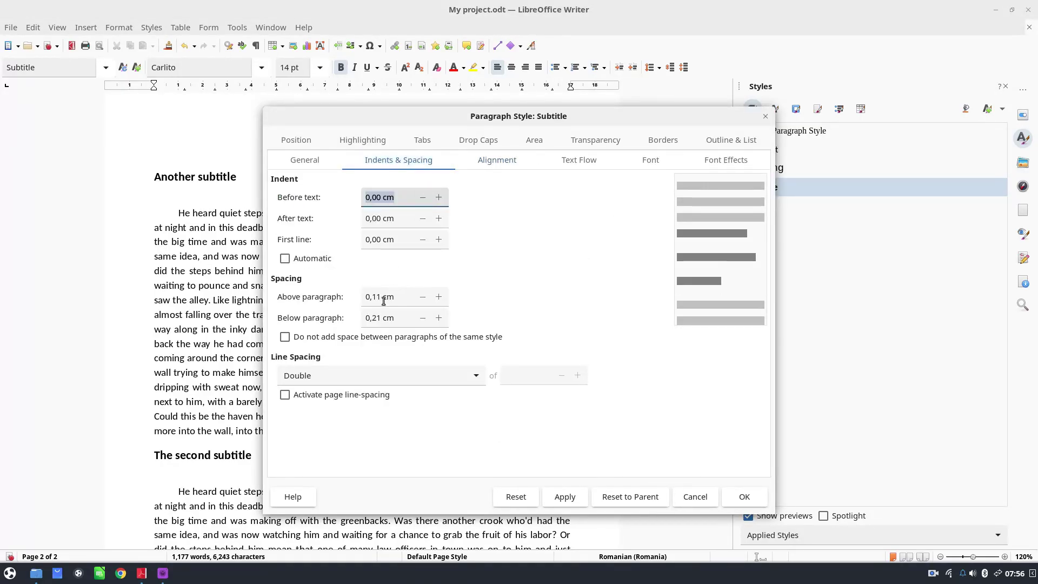
double_click(423, 317)
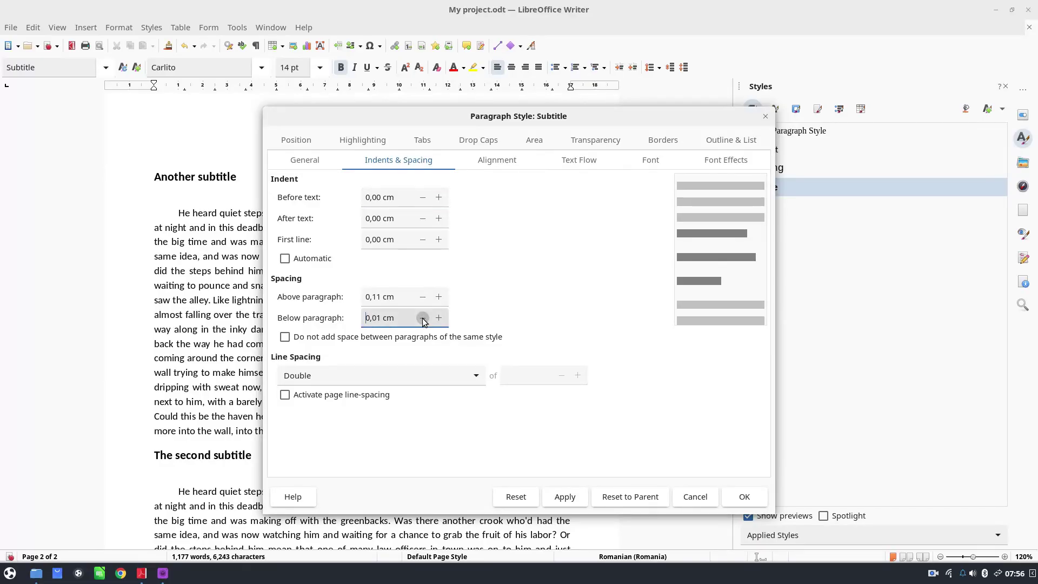
left_click(422, 317)
left_click(439, 297)
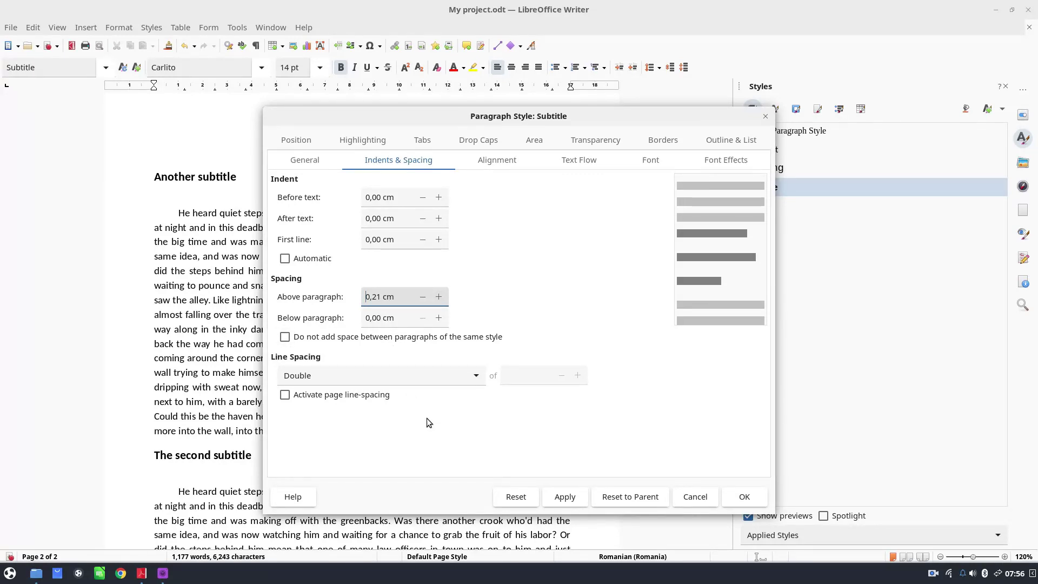
- Try 1.5 Lines as the Subtitle paragraph style's line spacing and apply it to the document
left_click(381, 375)
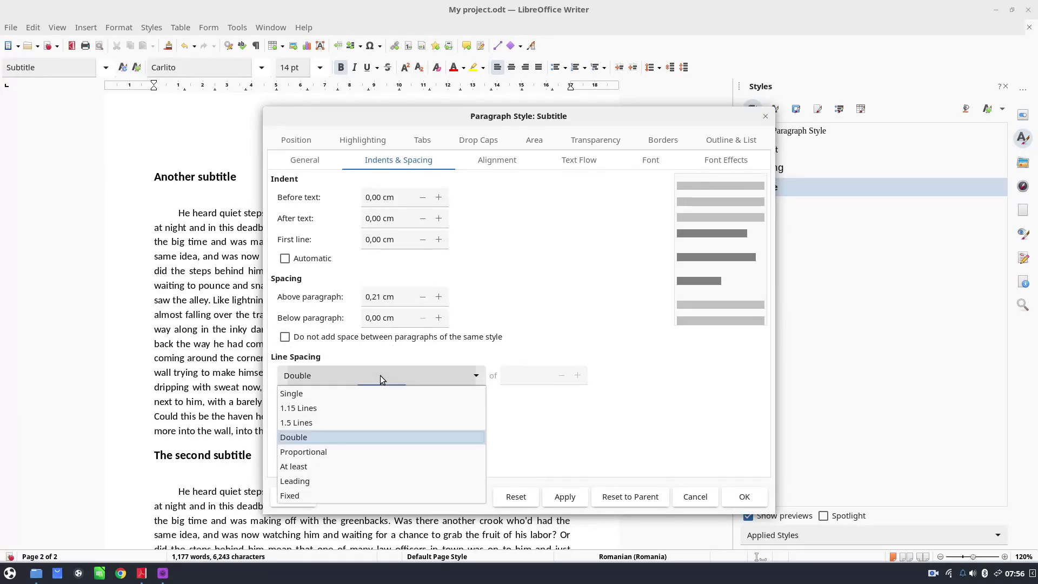
left_click(332, 422)
left_click(564, 495)
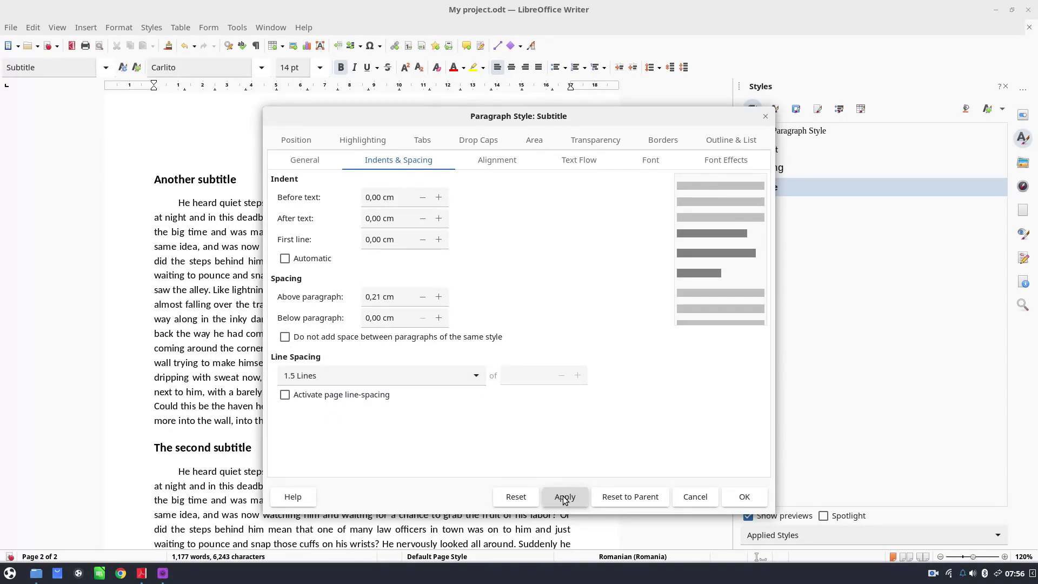
- Set the Subtitle paragraph style's line spacing to 1.15 Lines and accept the style changes
left_click(405, 382)
left_click(375, 408)
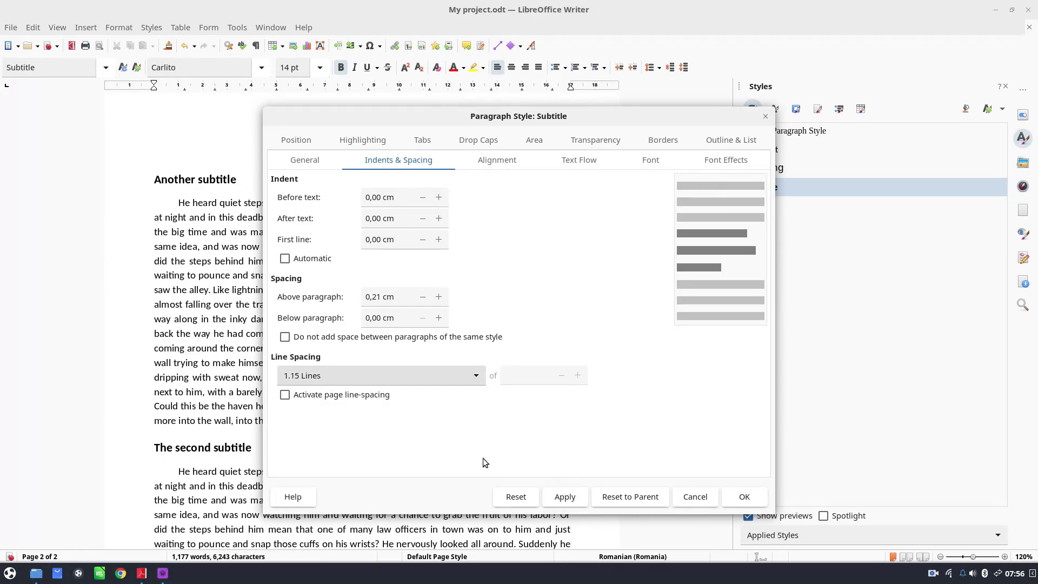
left_click(557, 496)
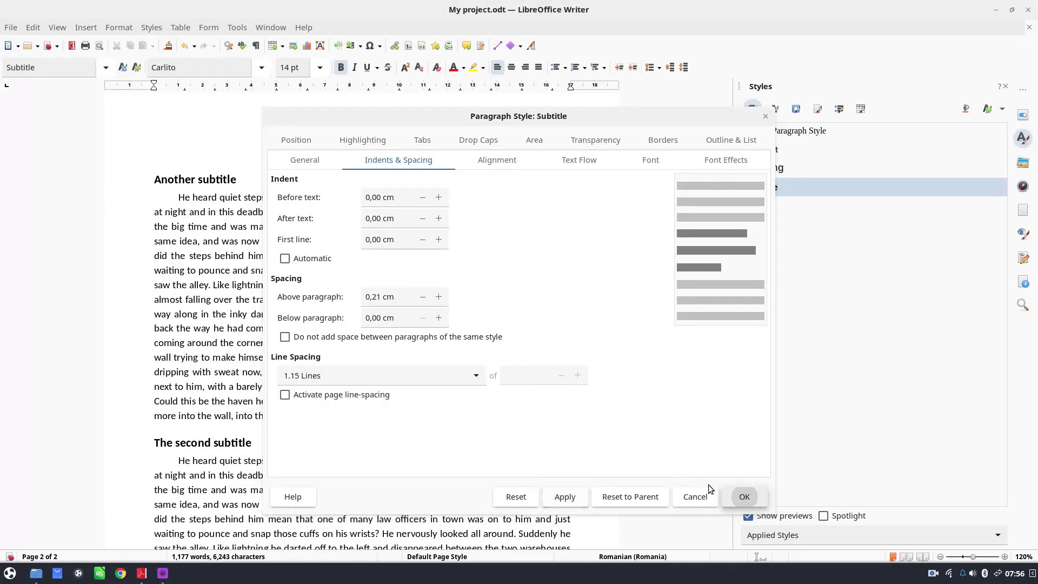
left_click(744, 496)
- Review the spacing of titles, subtitles and body text across both pages of the document
scroll(352, 328, "up", 5)
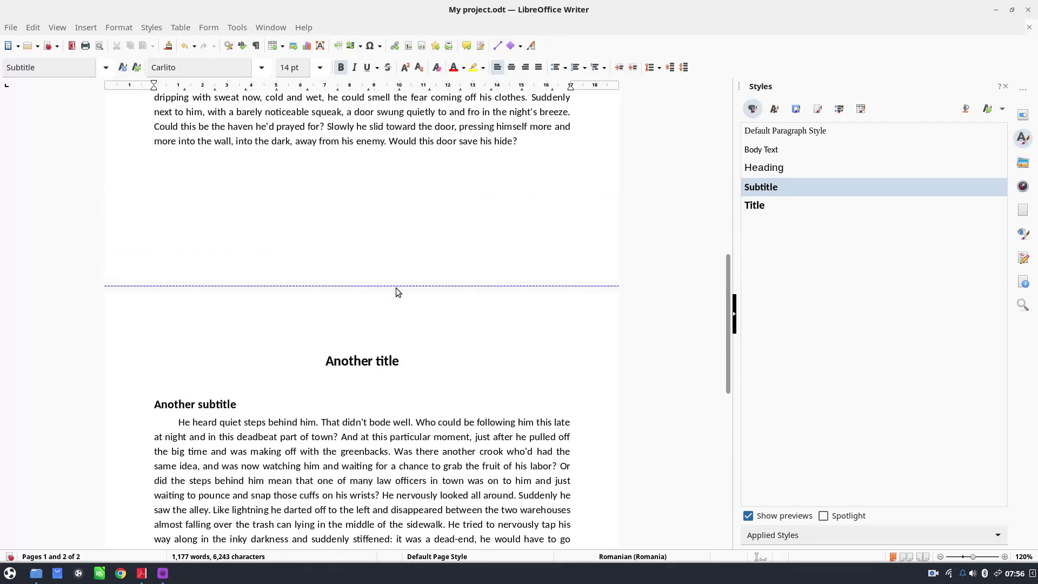
scroll(416, 306, "down", 2)
scroll(415, 306, "down", 4)
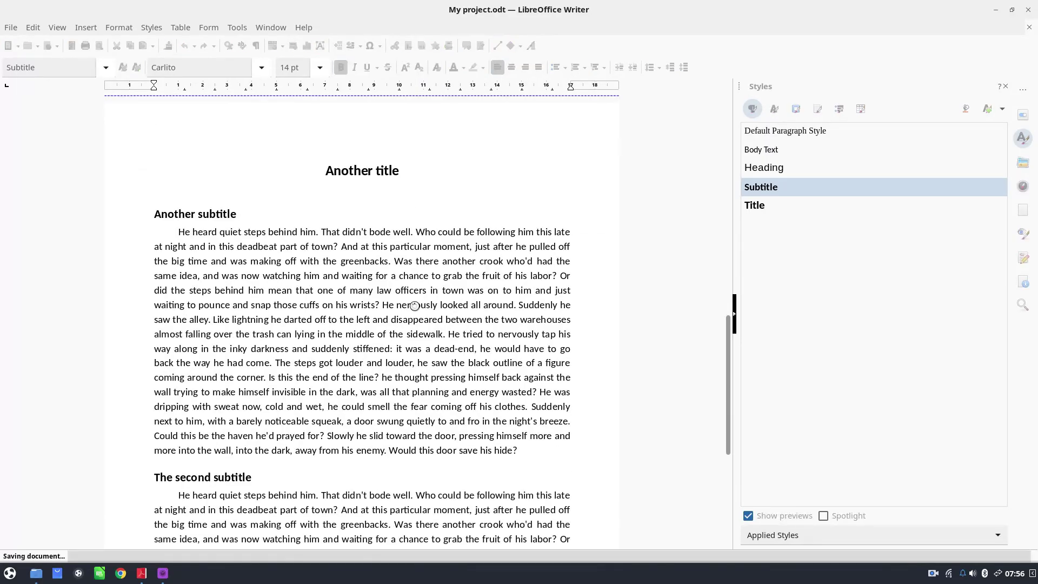
scroll(442, 313, "up", 12)
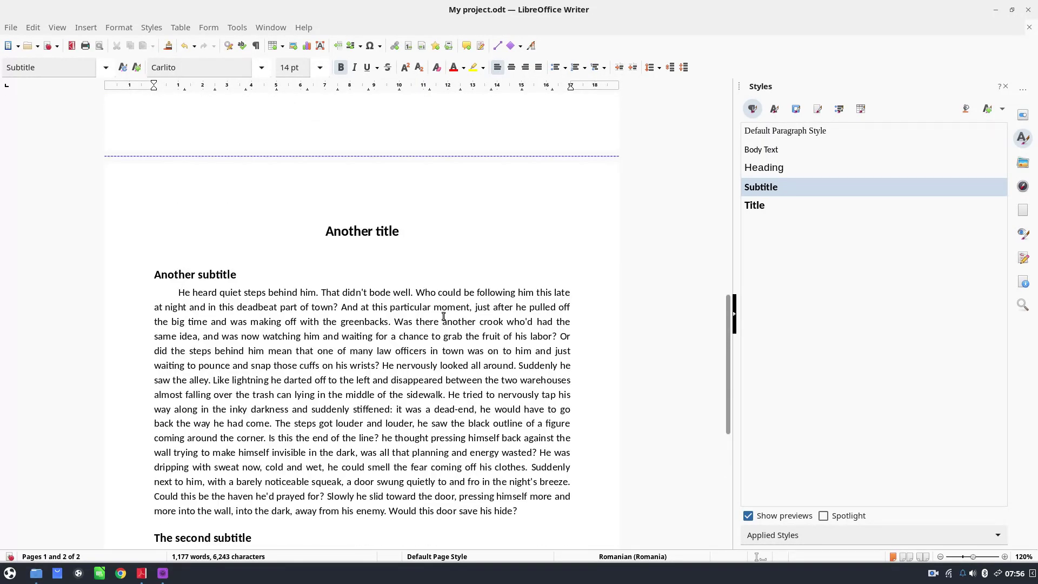
scroll(439, 303, "up", 10)
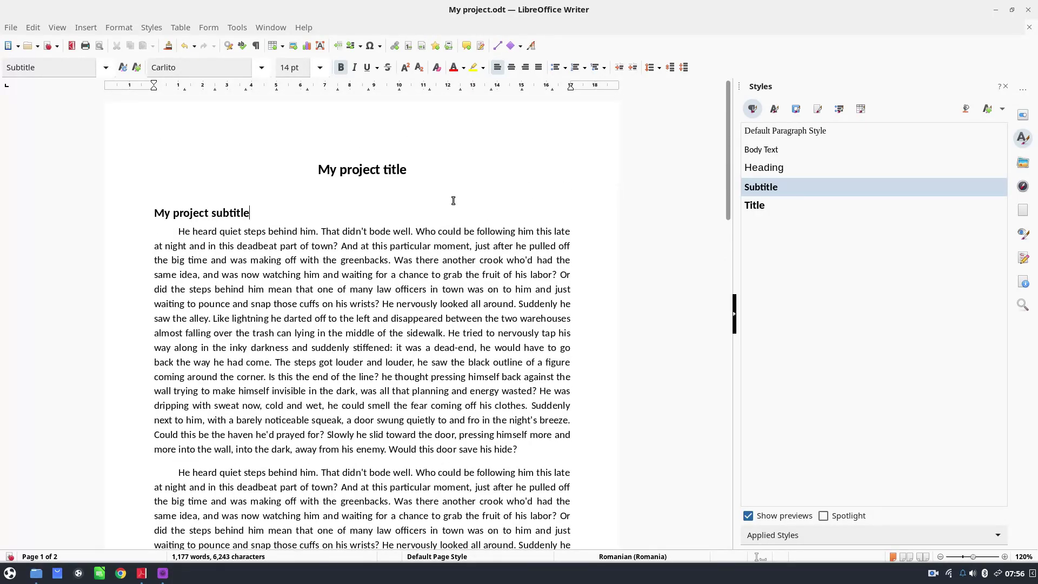
- Add the line "Third chapter" after the document's last paragraph and apply the Title paragraph style to it
scroll(452, 200, "down", 20)
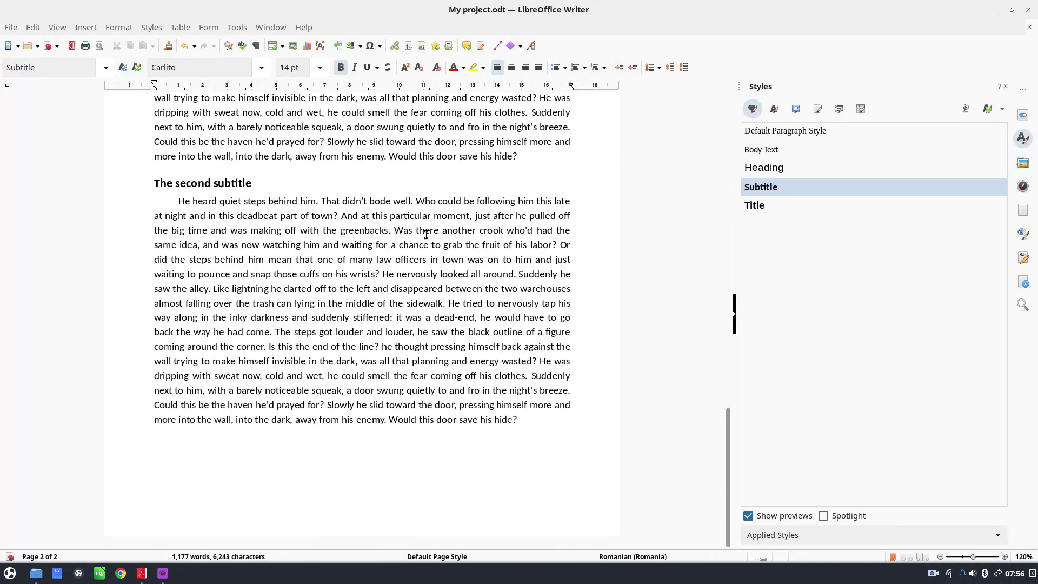
left_click(559, 425)
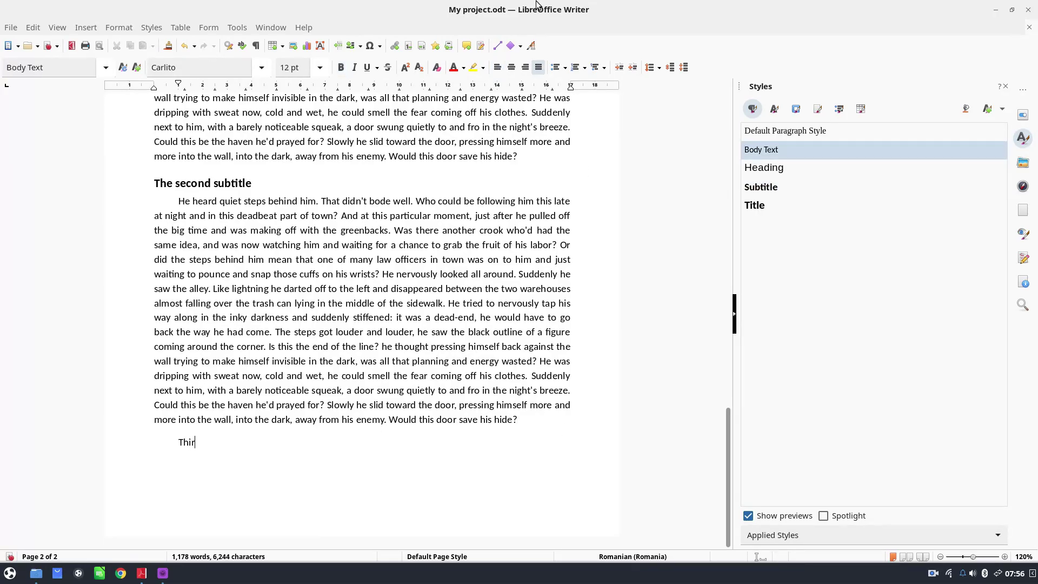
type("Third chat")
key("BackSpace")
key("BackSpace")
double_click(785, 205)
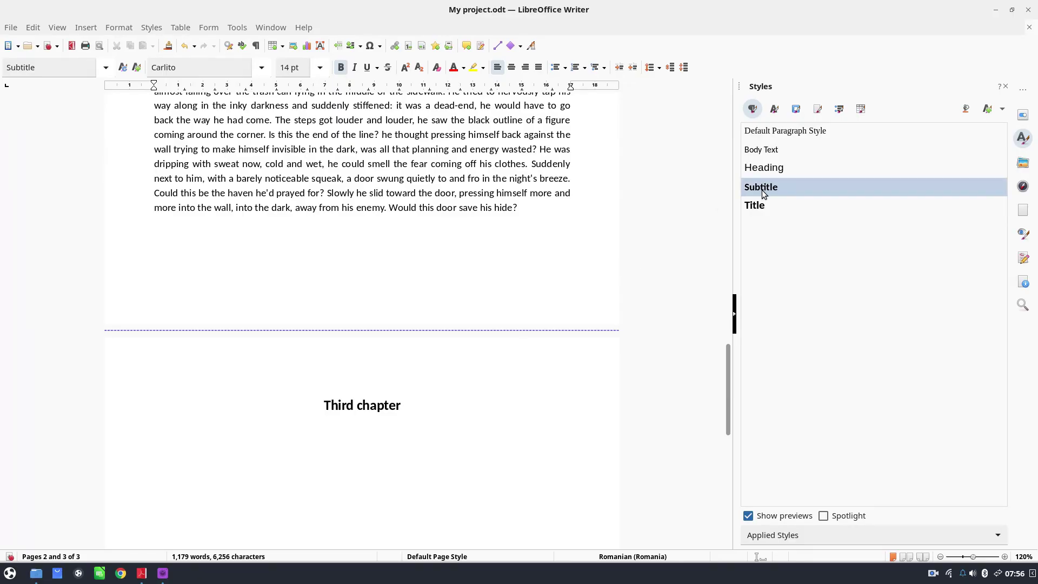
- Below the new chapter title, add "Subtitle" in the Subtitle style and a Body Text paragraph starting "He heard quiet steps behind him."
type("Su")
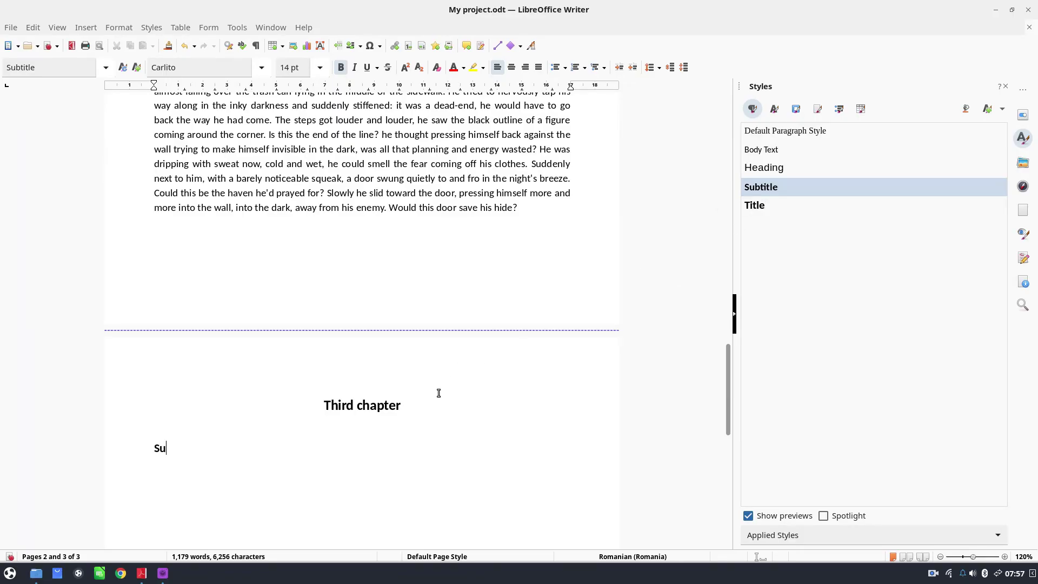
type("btitle")
key("ctrl+0")
type("He heard quiet steps behind him. That didn't bode well. Who could be following him this late at night and in this deadbeat part of town? And at this particular moment, just after he pulled off the big time and was making off with the greenbacks. Was there another crook who'd had the same idea, and was now watching him and waiting for a chance to grab the fruit of his labor? Or did the steps behind him mean that one of many law officers in town was on to him and just waiting to pounce and snap those cuffs on his wrists? He nervously looked all around. Suddenly he saw the alley. Like lightning he darted off to the left and disappeared between the two warehouses almost falling over the trash can lying in the middle of the sidewalk. He tried to nervously tap his way along in the inky darkness and suddenly stiffened: it was a dead-end, he would have to go back the way he had come. The steps got louder and louder, he saw the black outline of a figure coming around the corner. Is this the end of the line? he thought pressing himself back against the wall trying to make himself invisible in the dark, was all that planning and energy wasted? He was dripping with sweat now, cold and wet, he could smell the fear coming off his clothes. Suddenly next to him, with a barely noticeable squeak, a door swung quietly to and fro in the night's breeze. Could this be the haven he'd prayed for? Slowly he slid toward the door, pressing himself more and more into the wall, into the dark, away from his enemy. Would this door save his hide?")
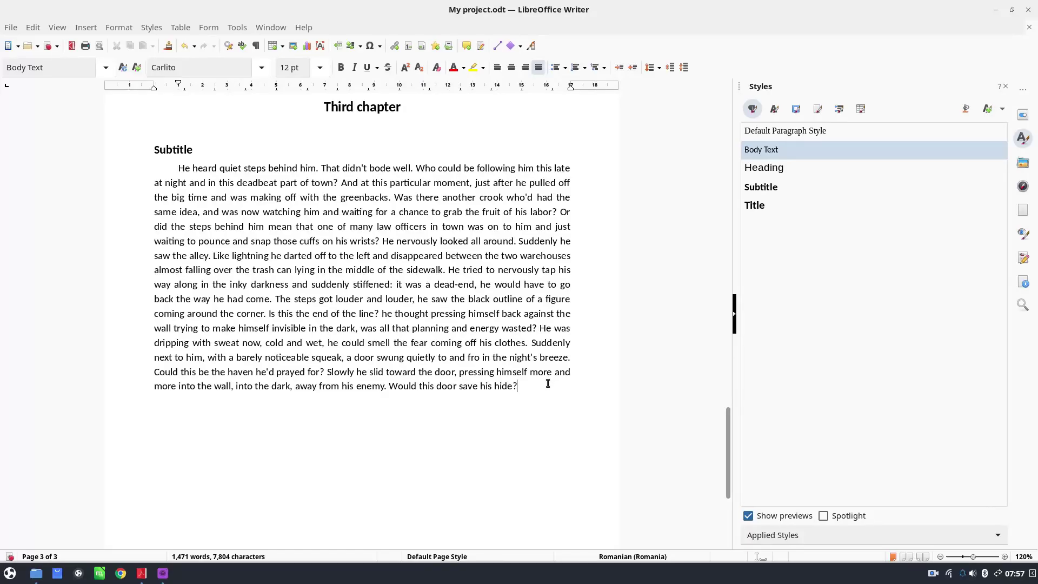
- Check the installed LibreOffice version in the program's version information and return to the document
scroll(554, 310, "up", 2)
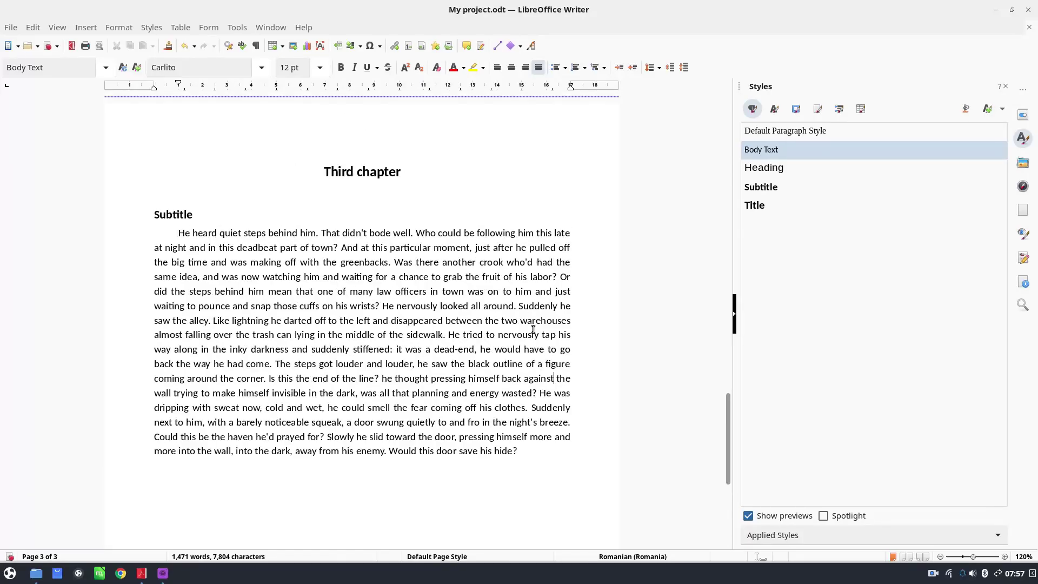
left_click(308, 28)
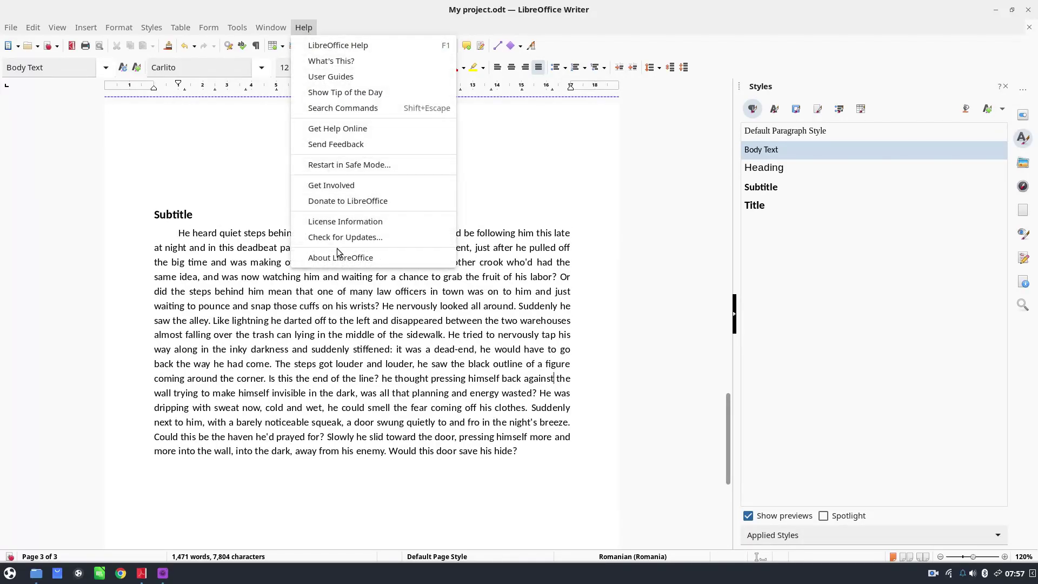
left_click(340, 257)
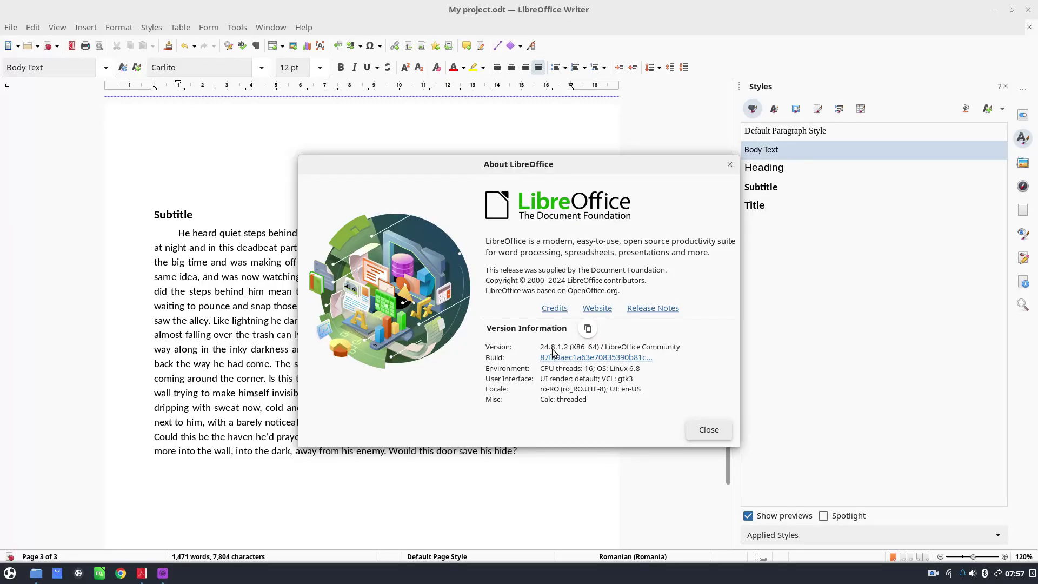
left_click(703, 430)
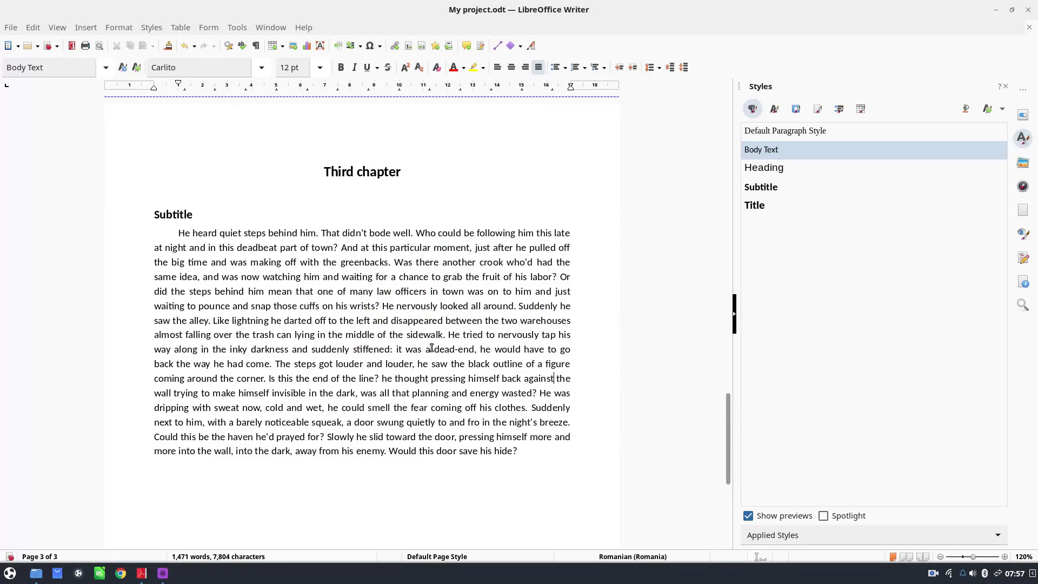